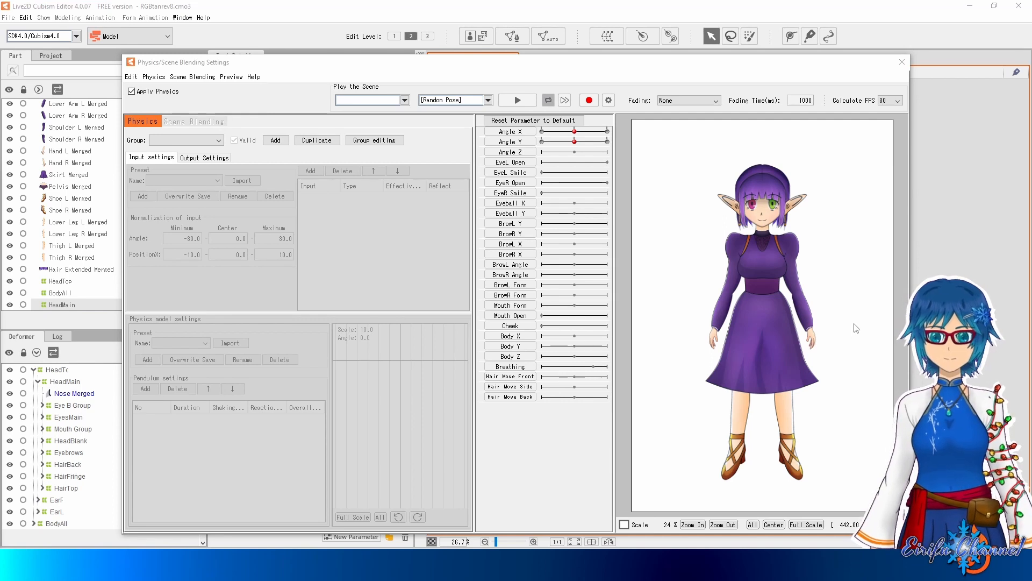
Preview how the head follows movement in the Physics/Scene Blending Settings window and close it.
drag(882, 334, 879, 310)
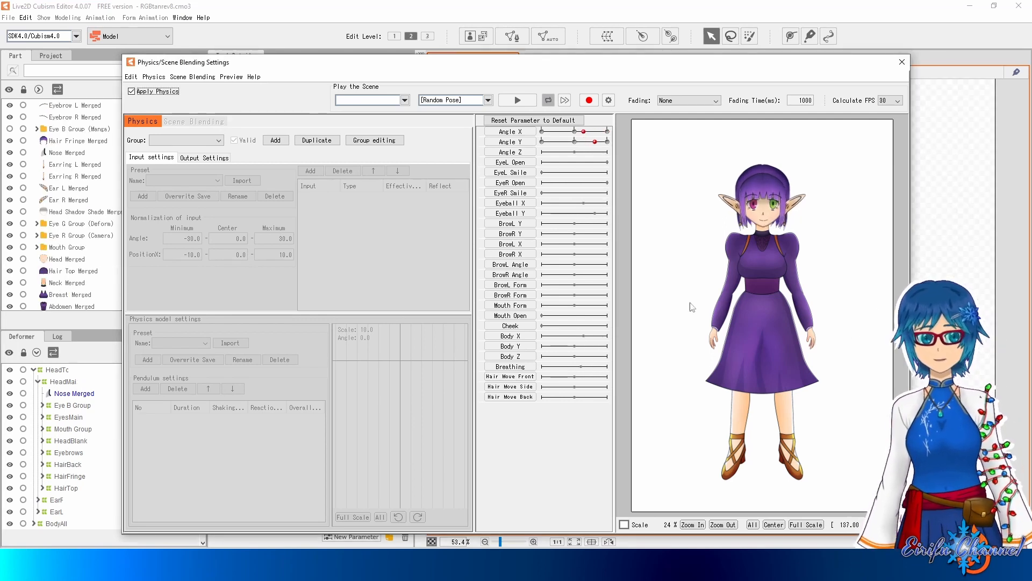
drag(690, 303, 838, 305)
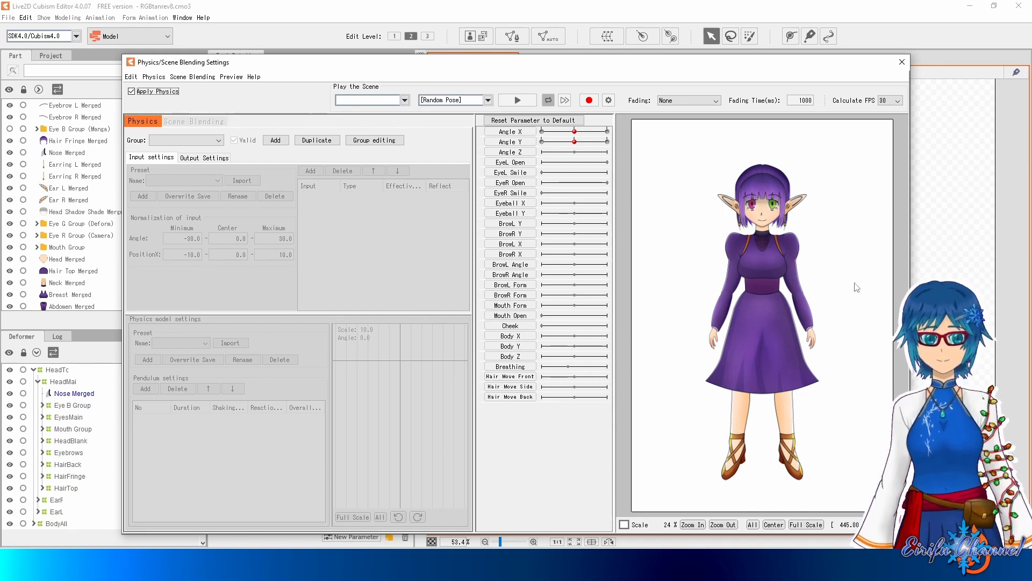
click(903, 61)
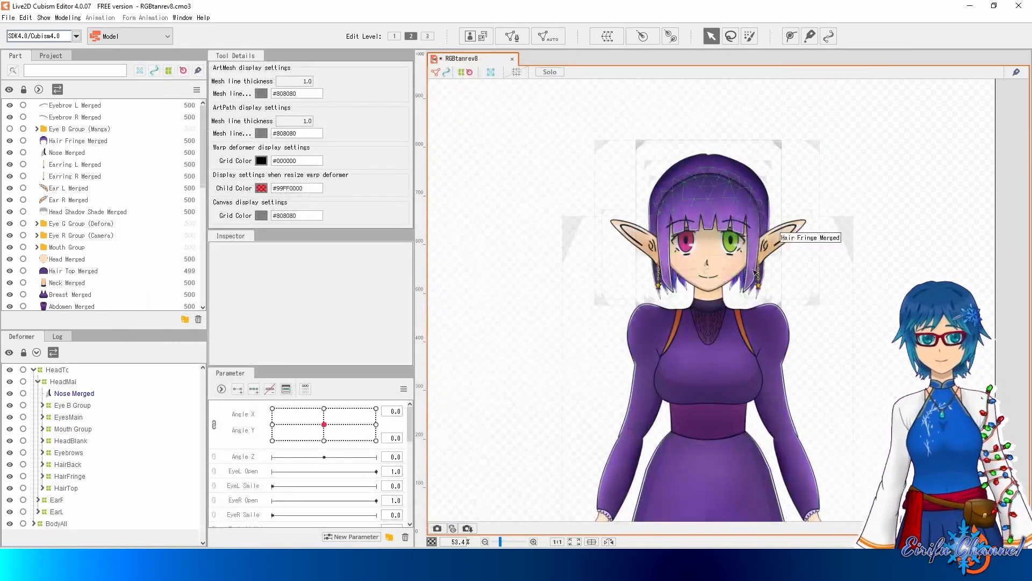
Inspect the HeadBlank deformer and test the head turn at Angle X 14.1 and Angle Y 3.0.
scroll(742, 237, up, 2)
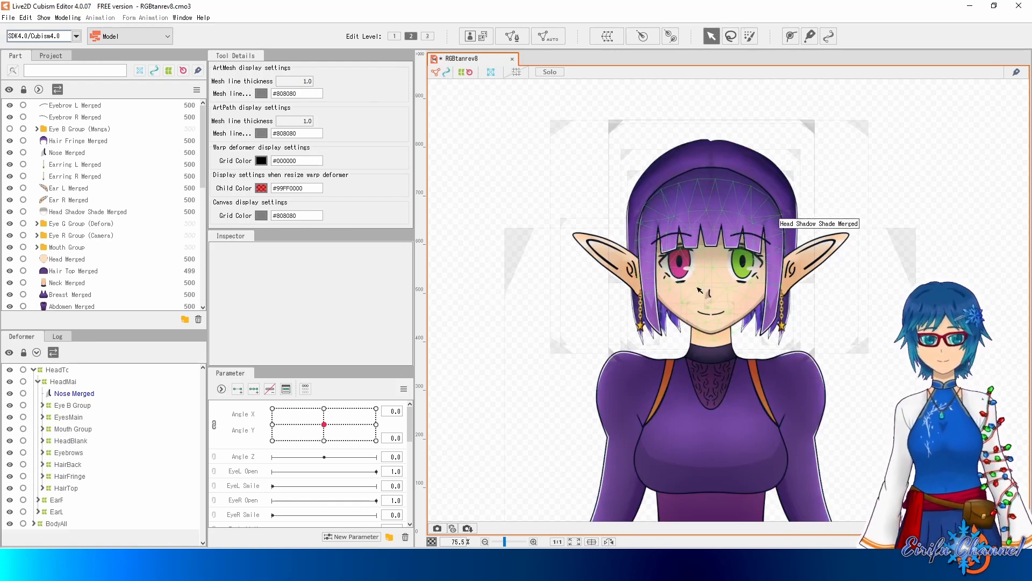
click(84, 440)
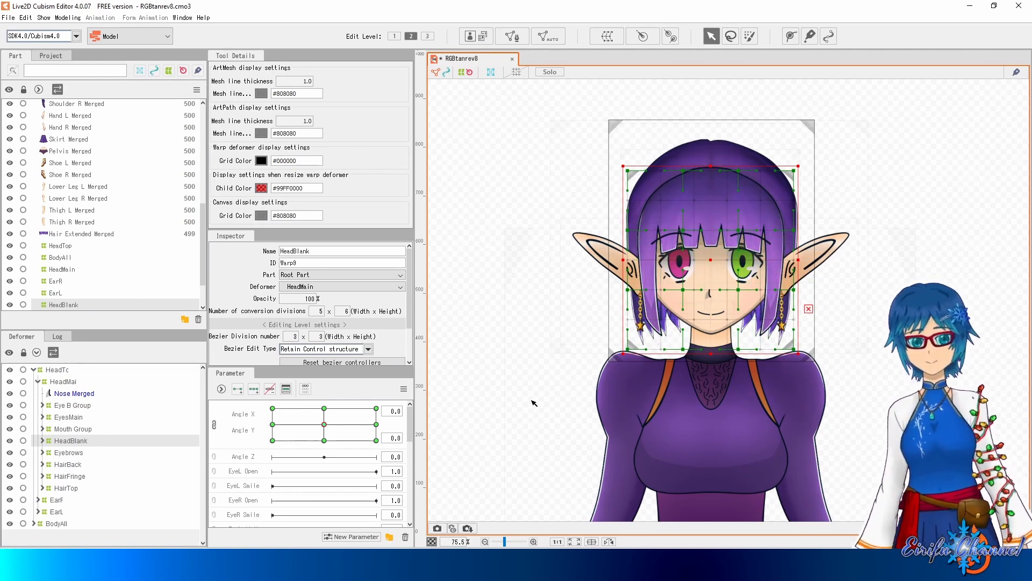
click(480, 397)
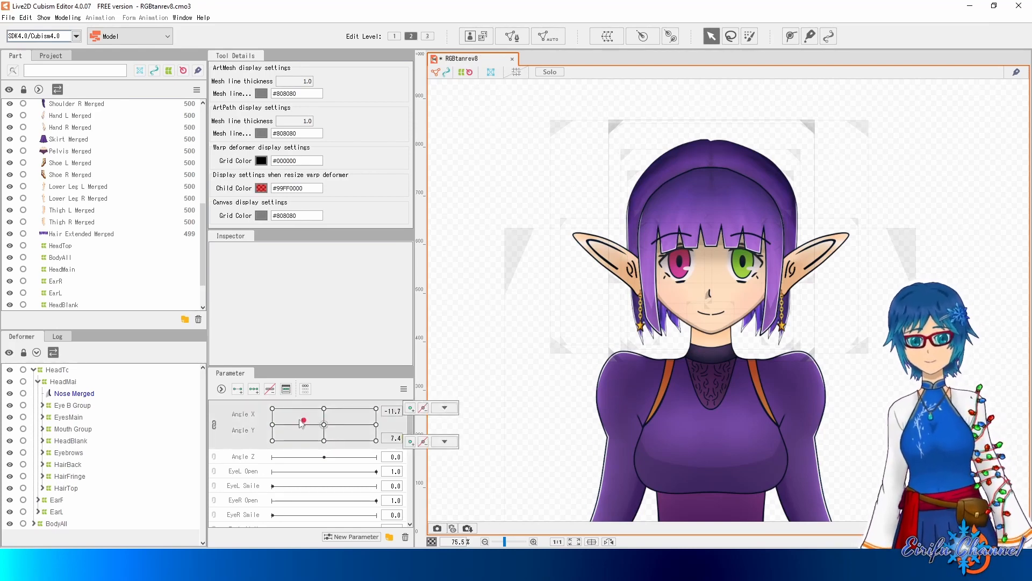
click(344, 431)
mouse_move(344, 431)
mouse_down()
mouse_move(274, 430)
mouse_move(348, 423)
mouse_up()
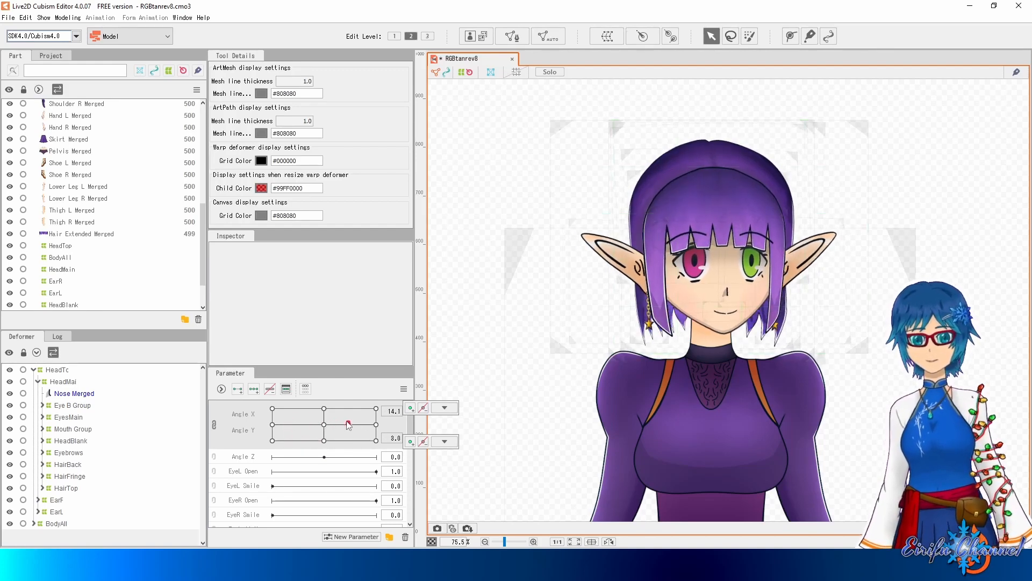
click(444, 407)
click(81, 448)
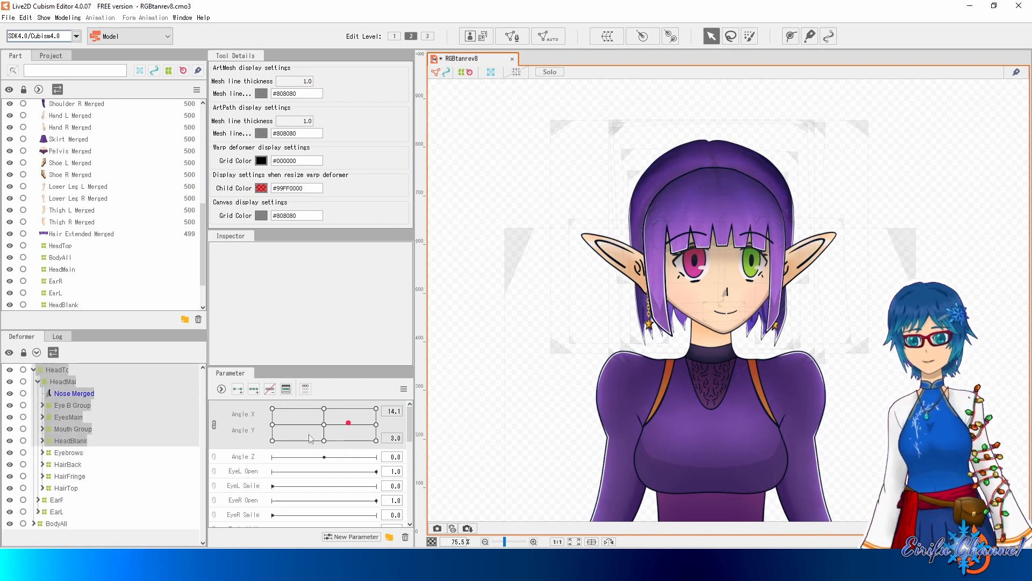
click(71, 442)
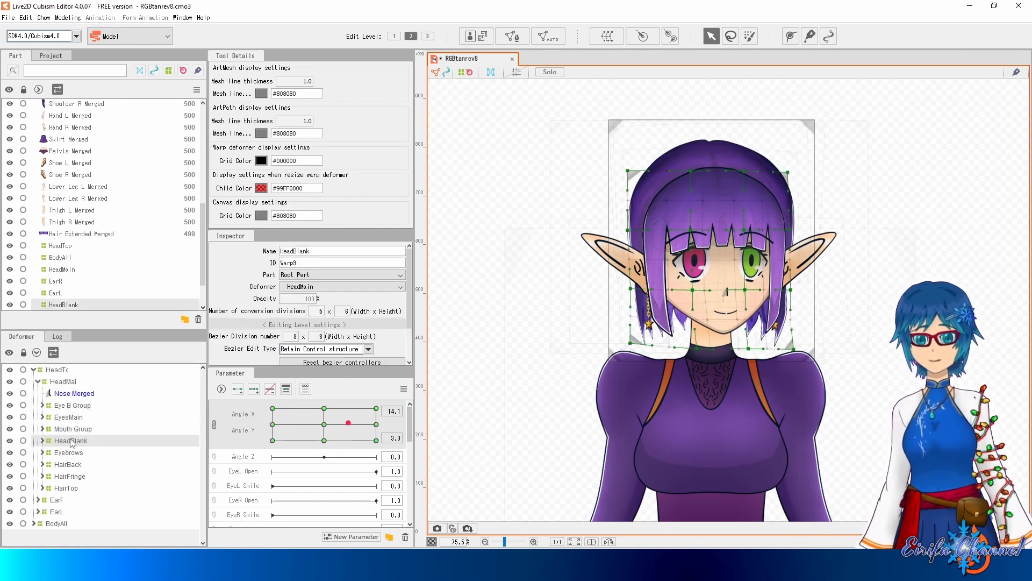
click(519, 307)
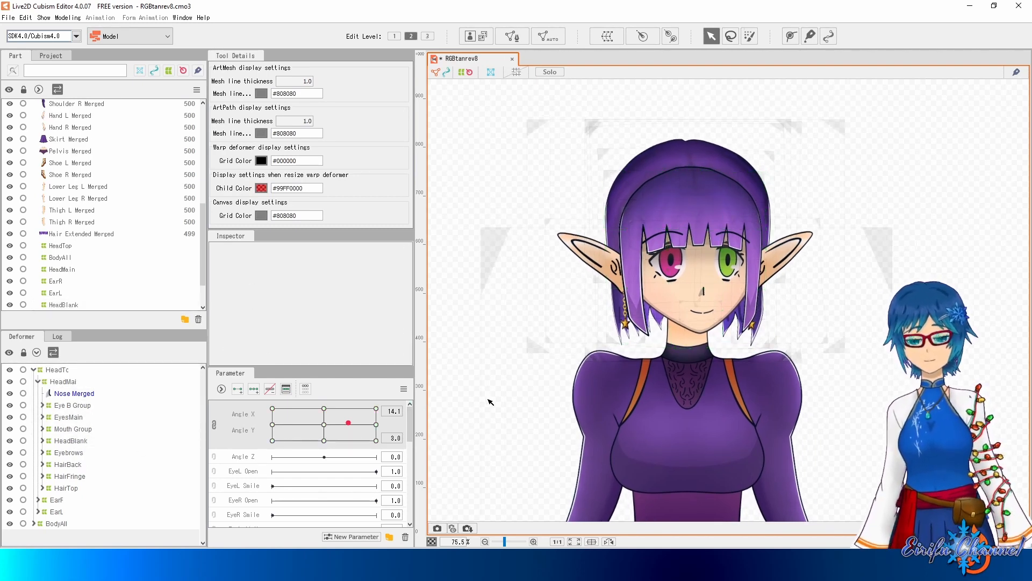
Open and close the Physics/Scene Blending Settings preview twice, and locate its command among the modeling commands.
key(ctrl+shift+p)
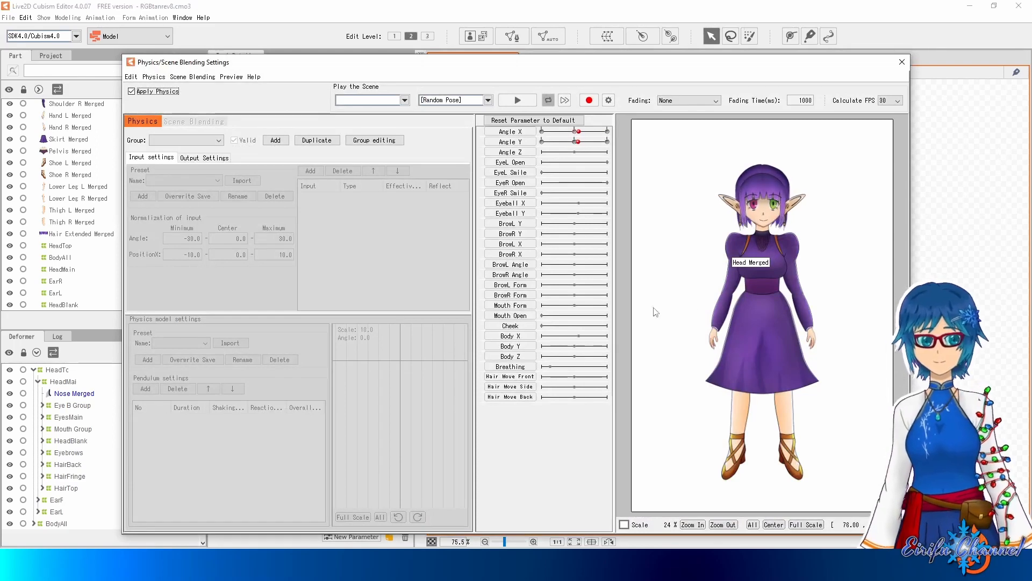
click(902, 62)
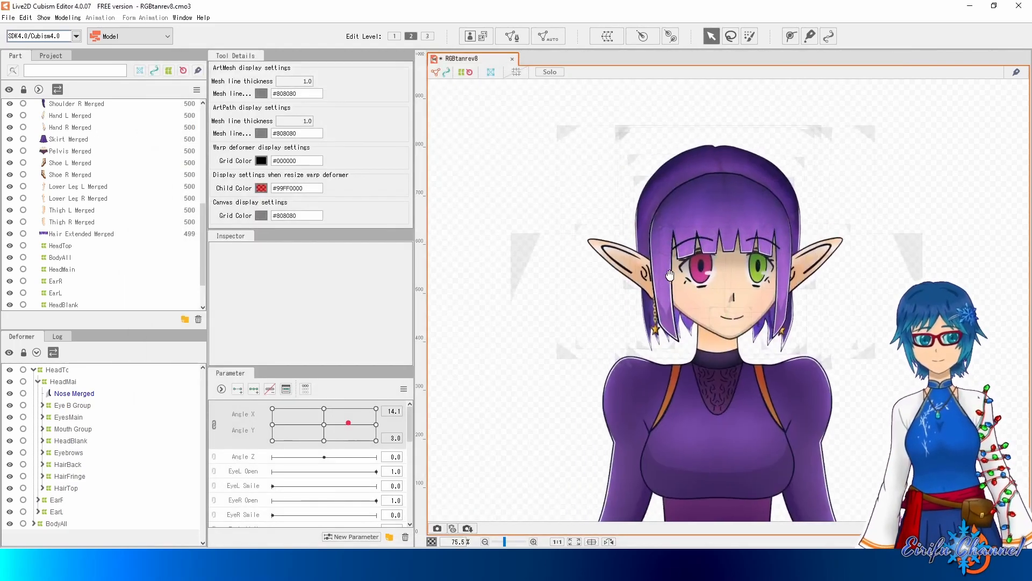
drag(669, 275, 661, 273)
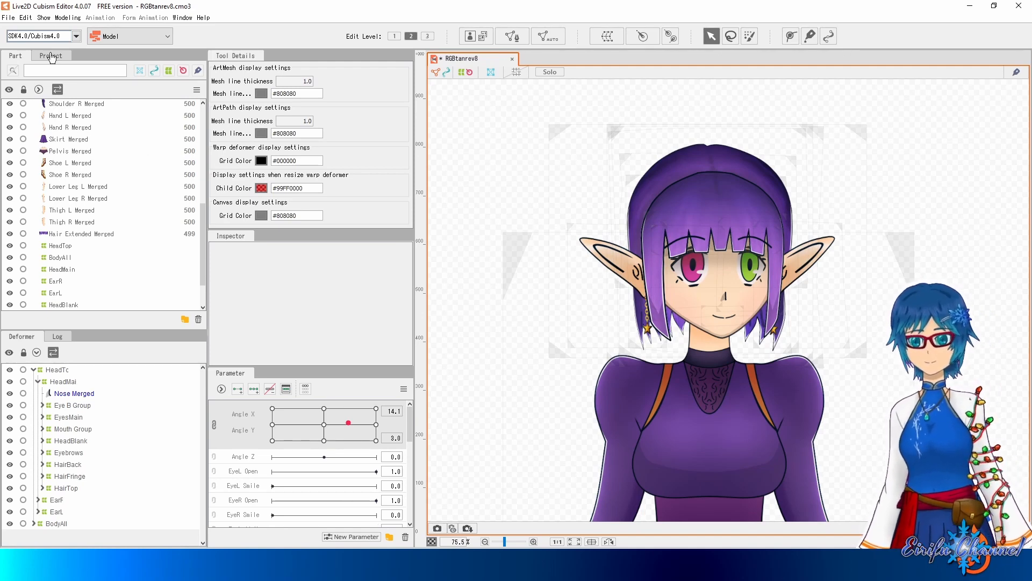
click(65, 18)
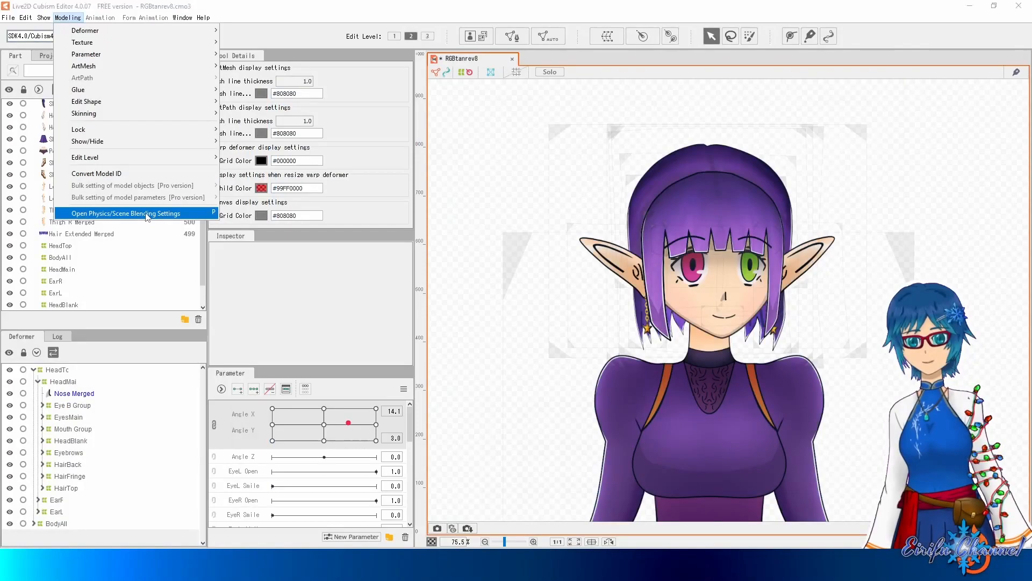
click(101, 215)
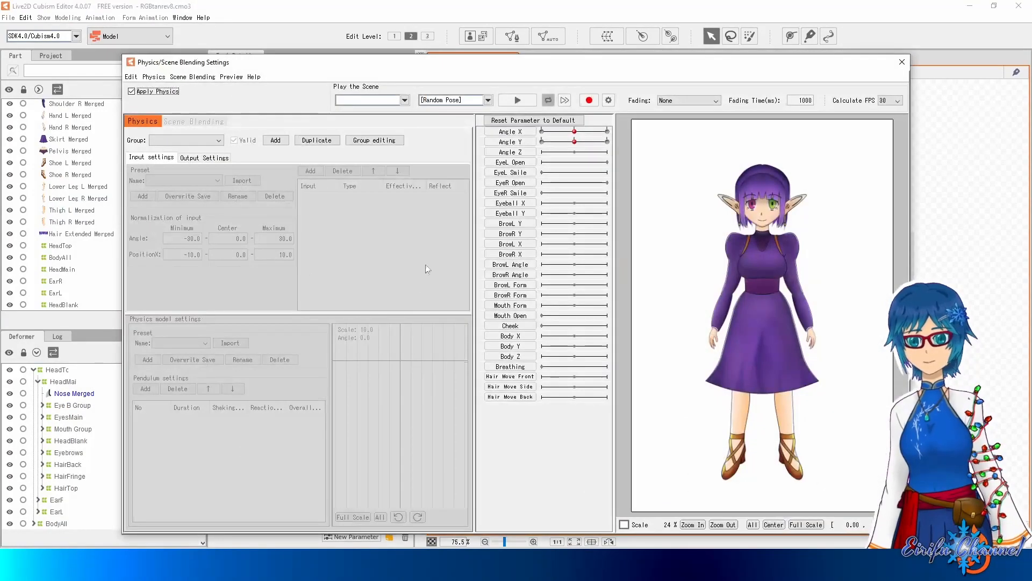
click(902, 62)
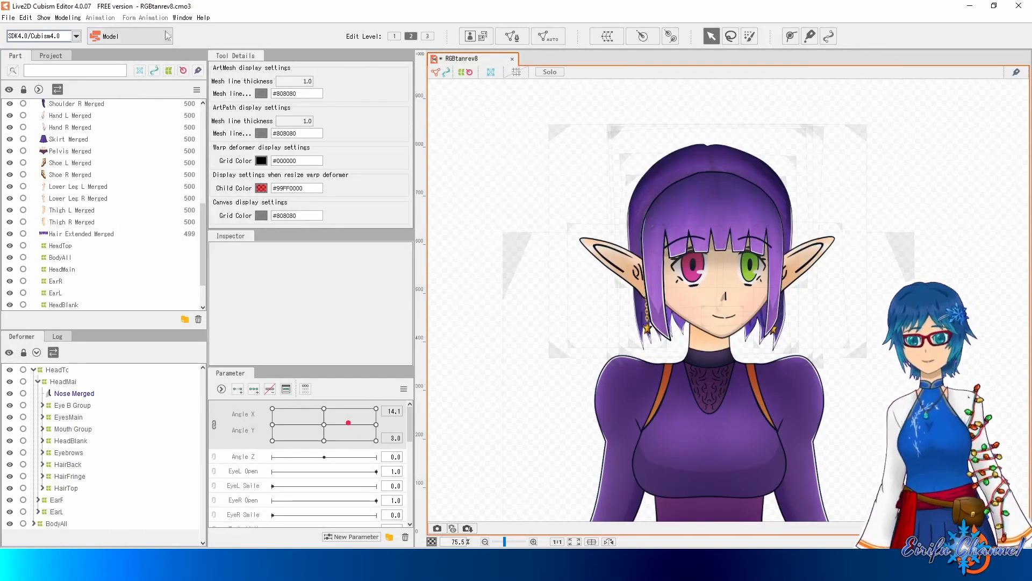
click(67, 18)
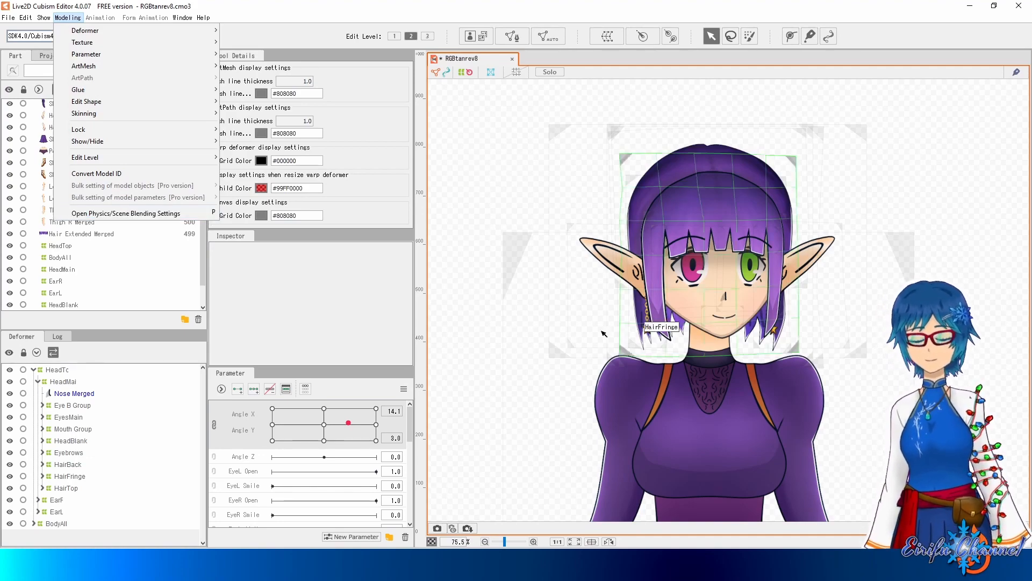
click(550, 303)
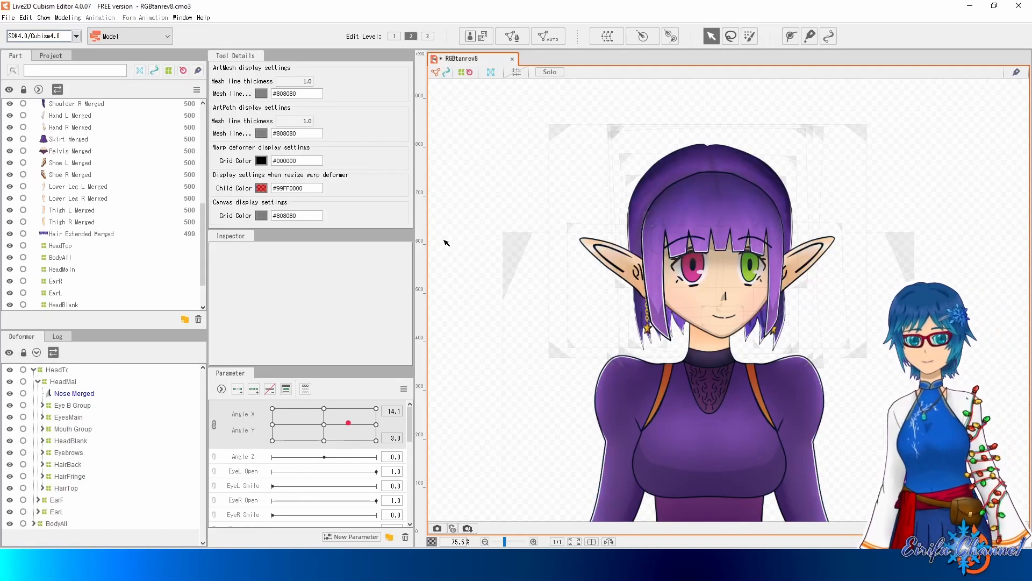
Look up the keyboard shortcut assigned to Open Physics/Scene Blending Settings and close the shortcut list.
click(8, 17)
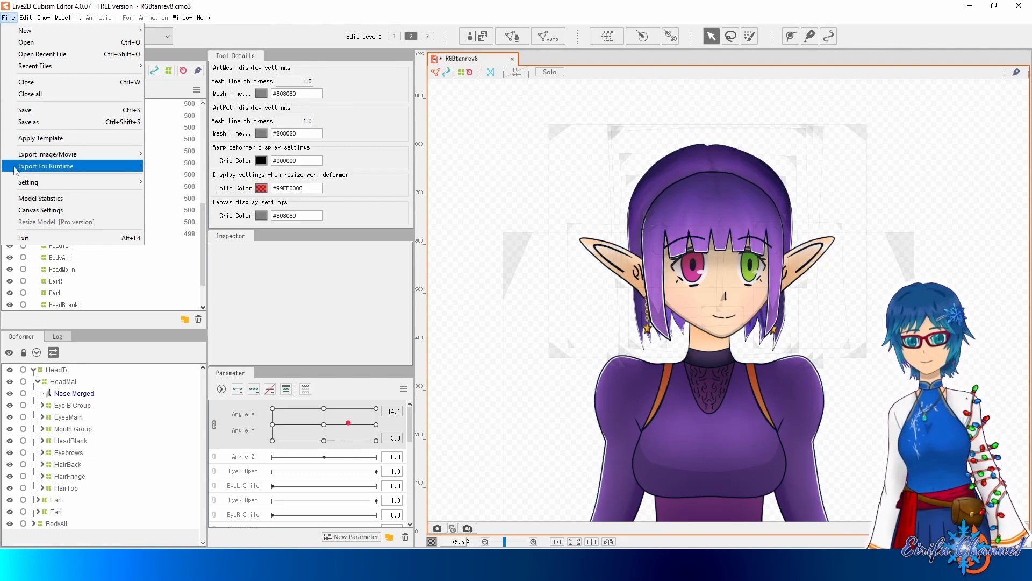
mouse_move(26, 171)
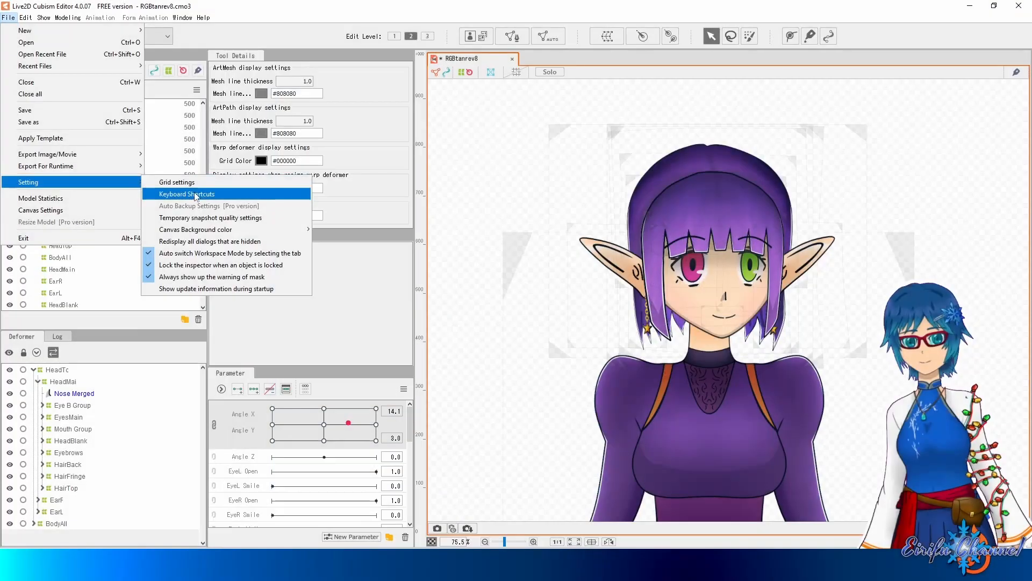
click(196, 195)
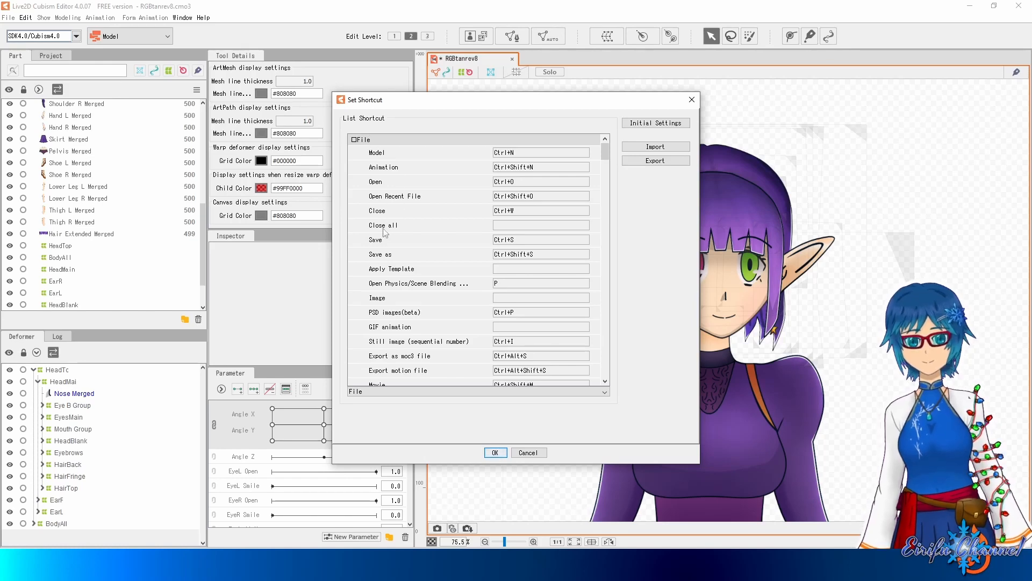
click(394, 285)
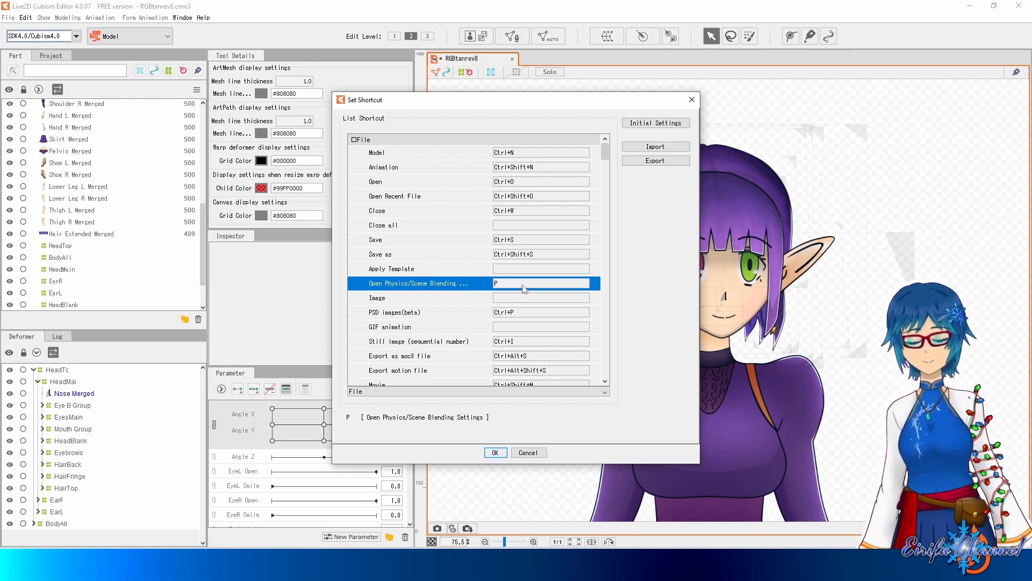
click(495, 452)
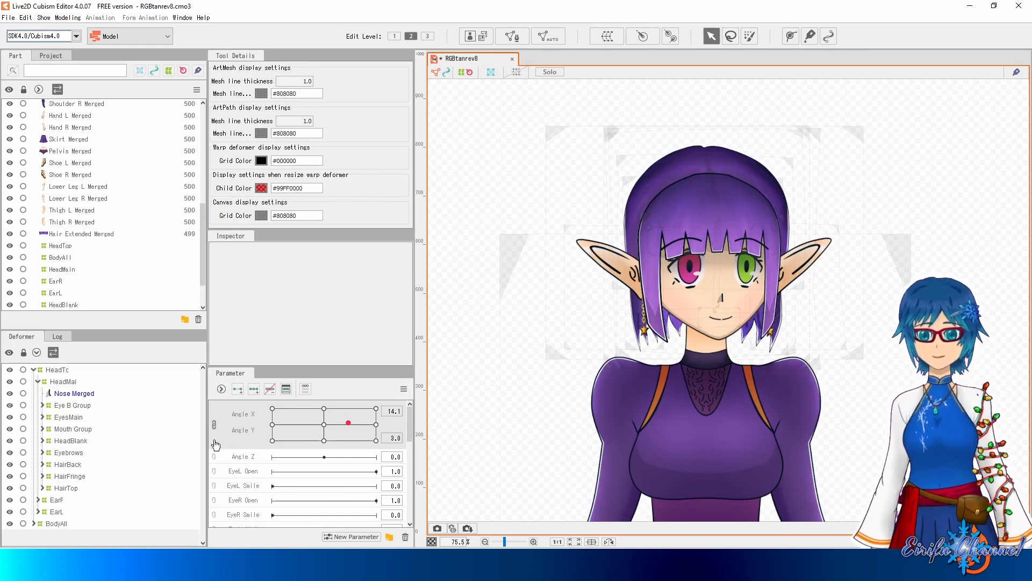
Set Angle X to -30 and Angle Y to 0, and shift HeadBlank's left cheek point and two inner bottom points leftward.
click(70, 441)
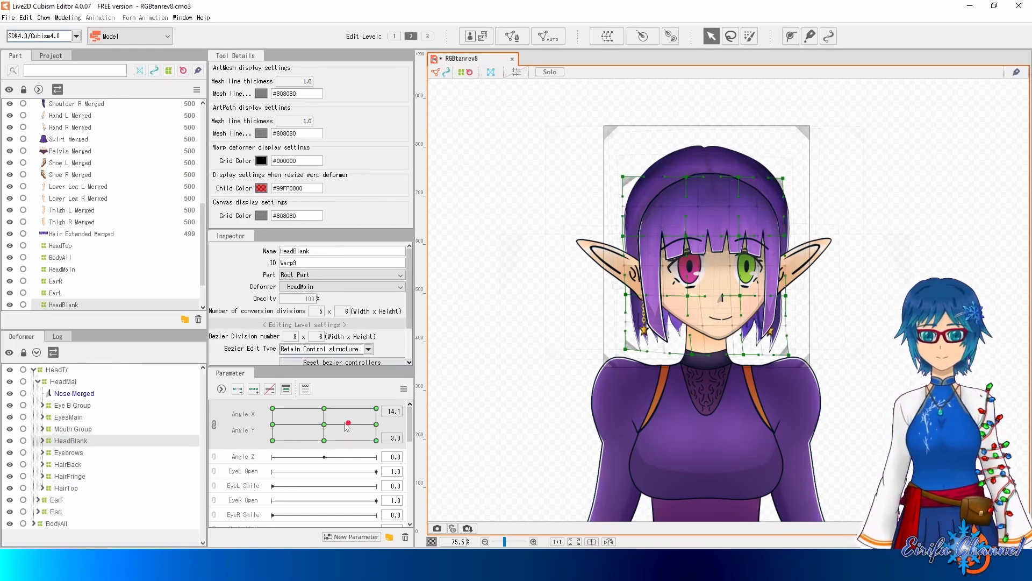
drag(348, 422, 273, 424)
scroll(731, 312, up, 3)
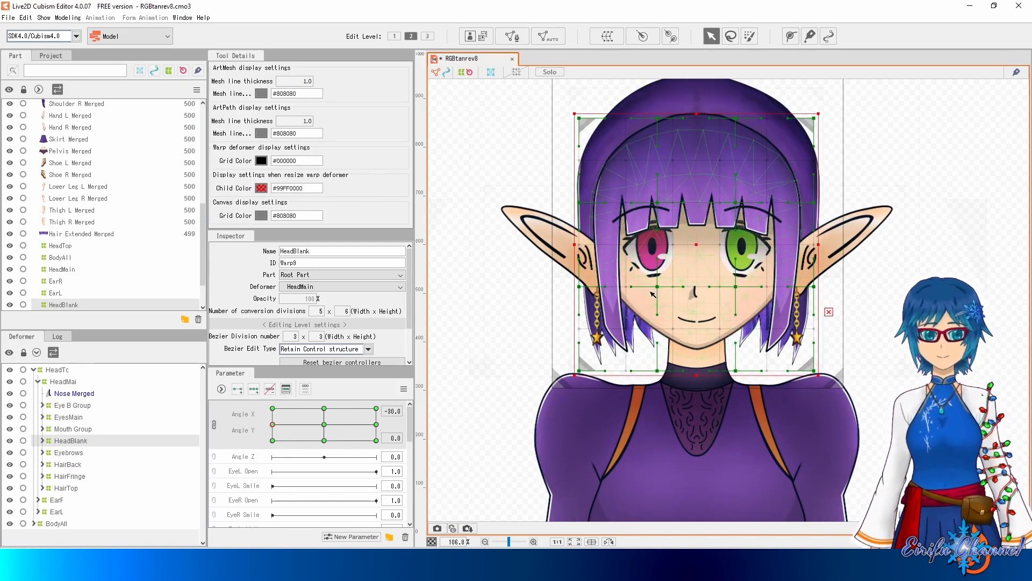
drag(658, 288, 641, 289)
drag(657, 370, 634, 373)
drag(735, 370, 697, 372)
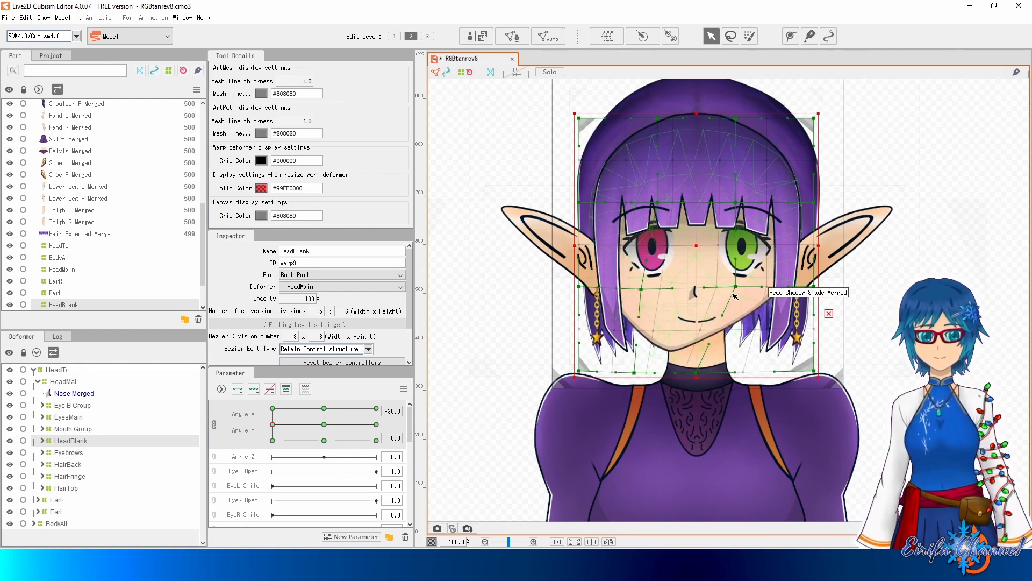
Pull HeadBlank's right cheek point, bottom-right corner and right inner bottom point leftward to slant the far side of the jaw.
scroll(687, 317, up, 3)
drag(687, 317, 694, 315)
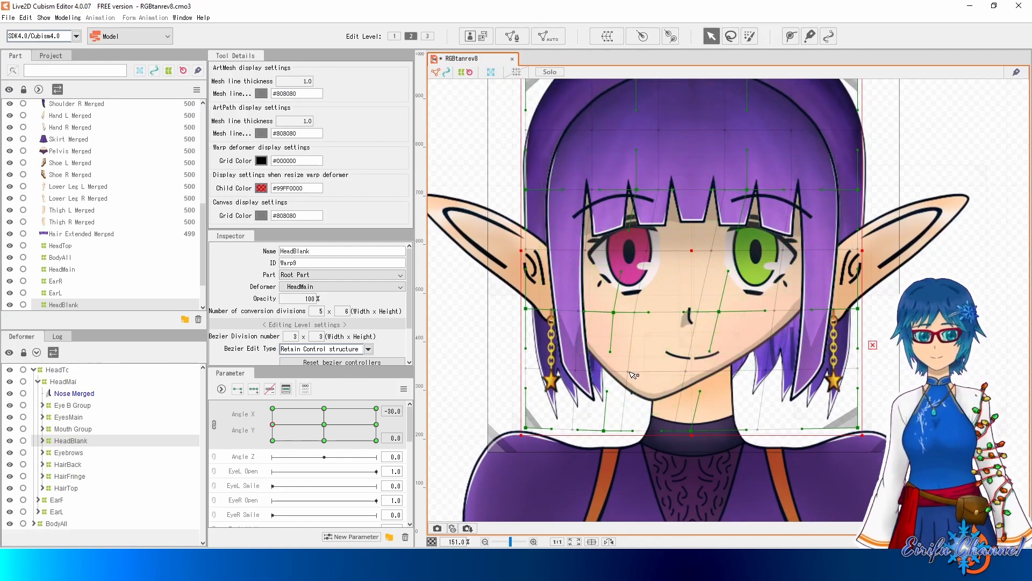
scroll(634, 375, up, 1)
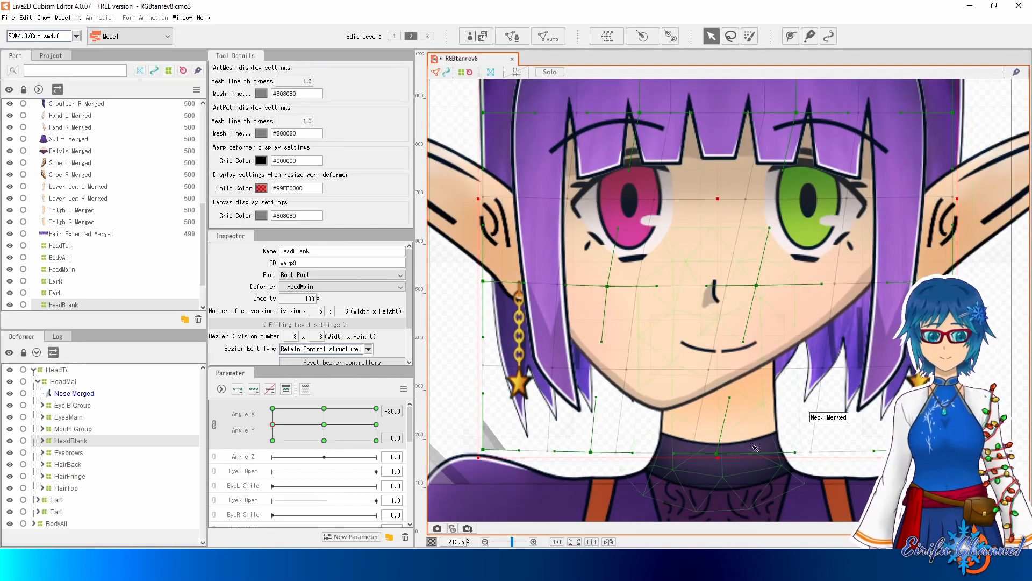
drag(949, 449, 880, 446)
drag(716, 453, 683, 454)
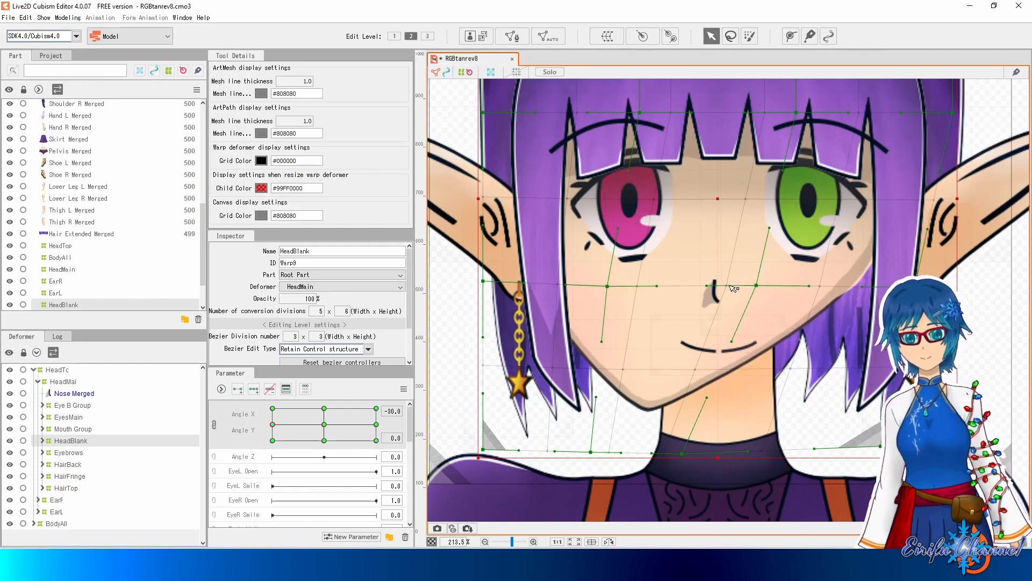
Inspect the slanted face on the whole character without the deformer grid, and reselect HeadBlank.
scroll(734, 289, down, 8)
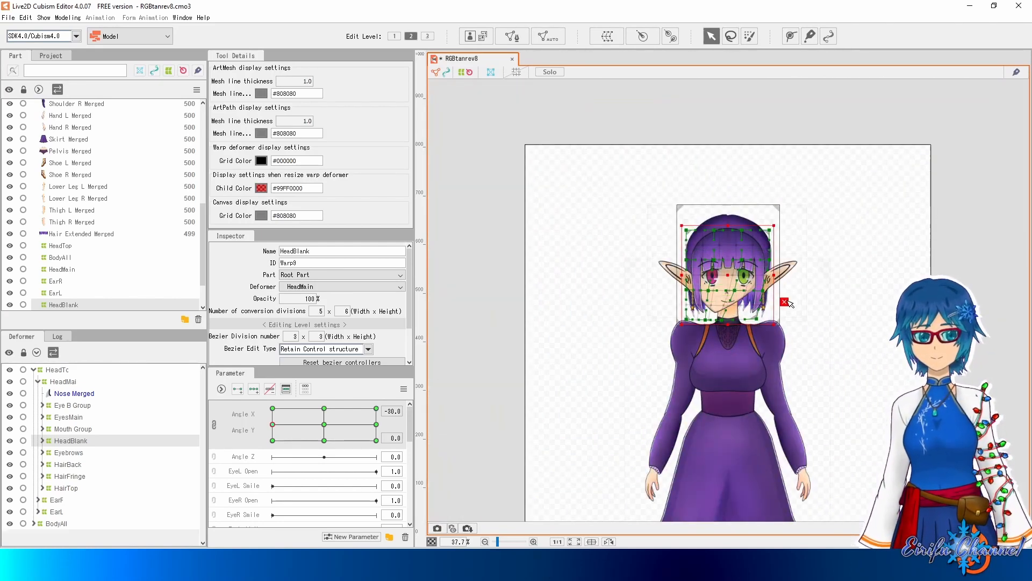
click(987, 361)
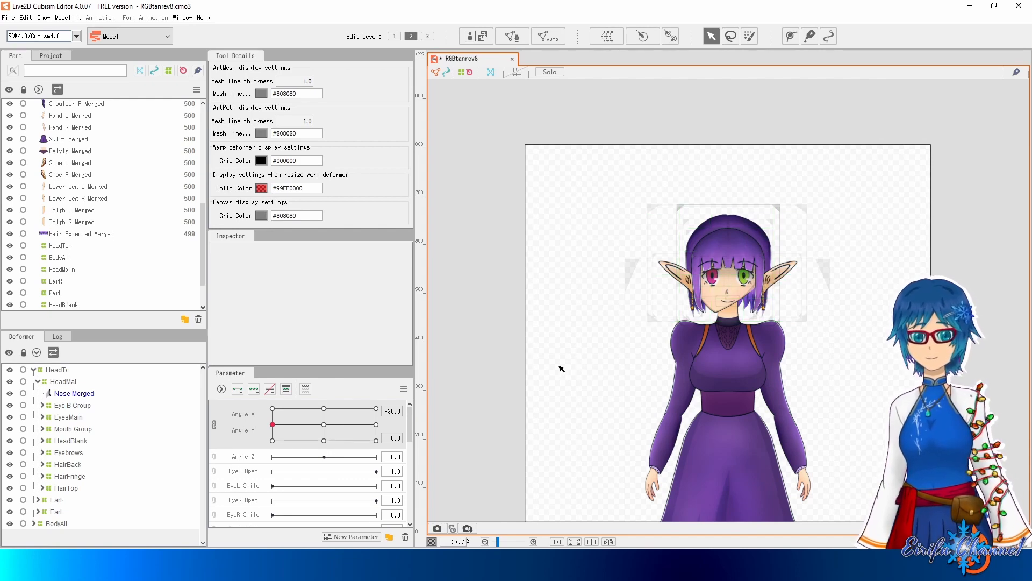
scroll(744, 278, up, 5)
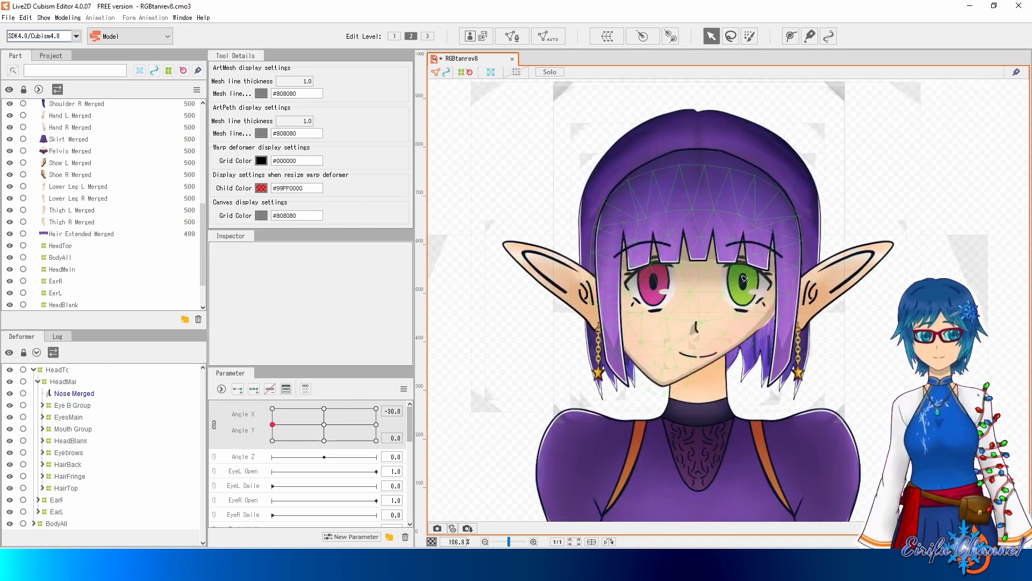
scroll(744, 278, up, 2)
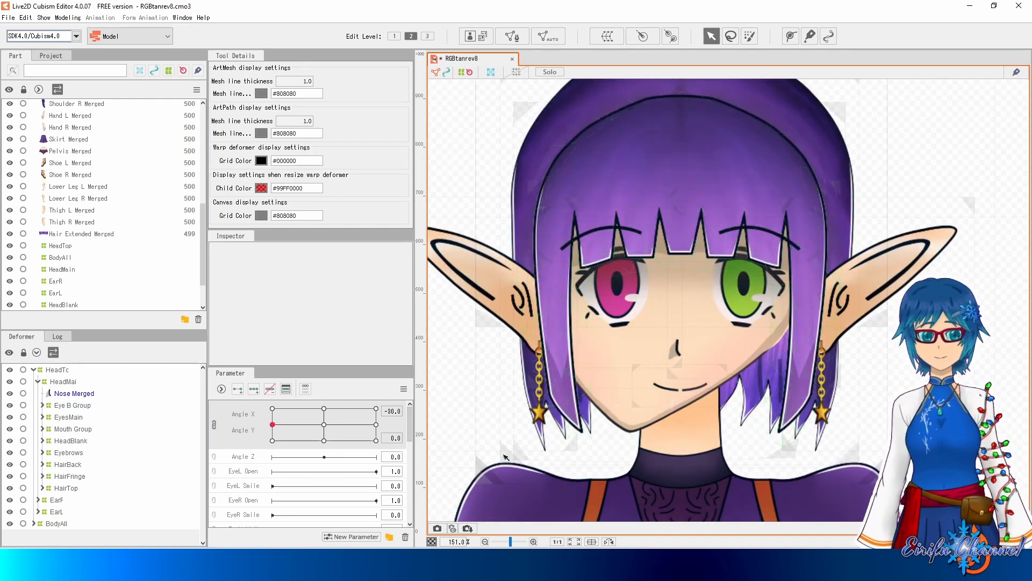
click(72, 441)
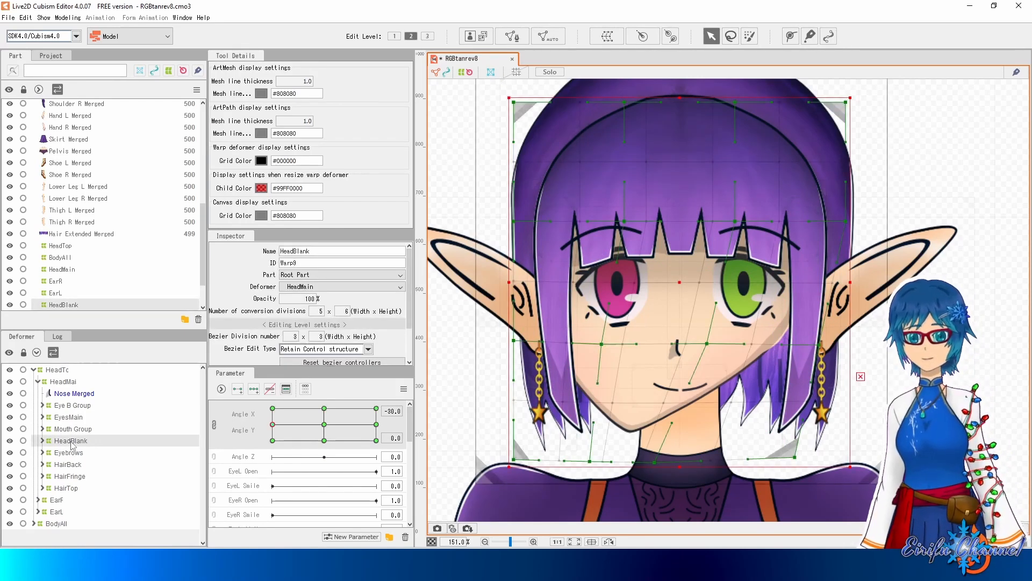
Open the Physics/Scene Blending Settings preview, review its preview options, and examine the parameter types in the cursor tracking settings.
mouse_move(740, 295)
mouse_down()
mouse_move(778, 286)
mouse_move(760, 290)
mouse_up()
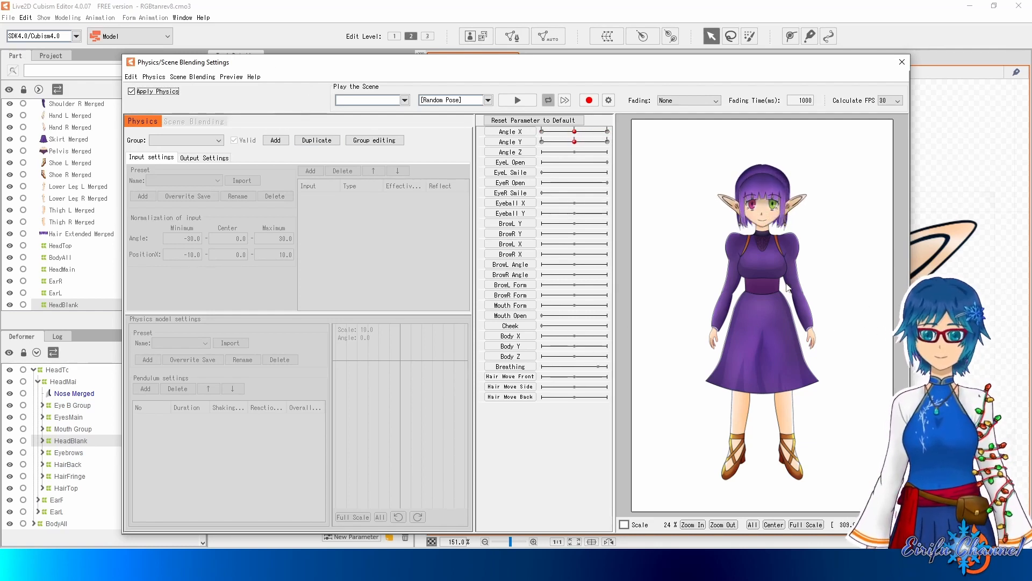
click(231, 77)
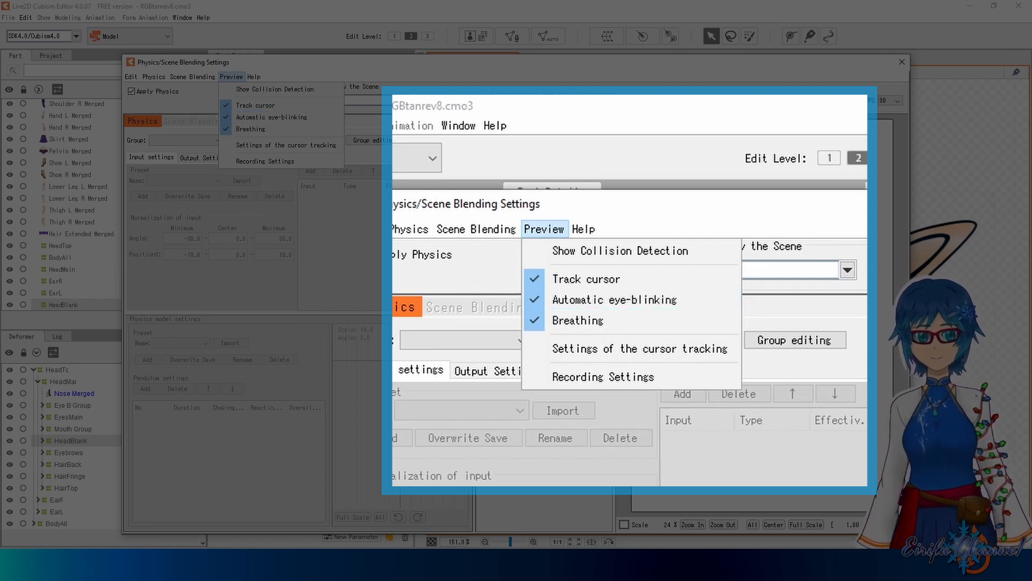
click(561, 366)
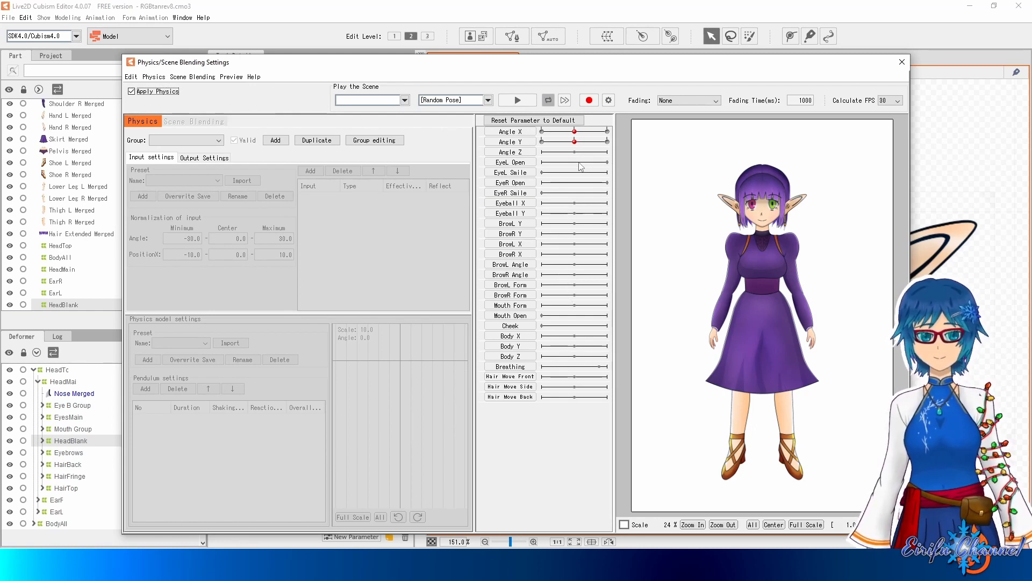
click(231, 77)
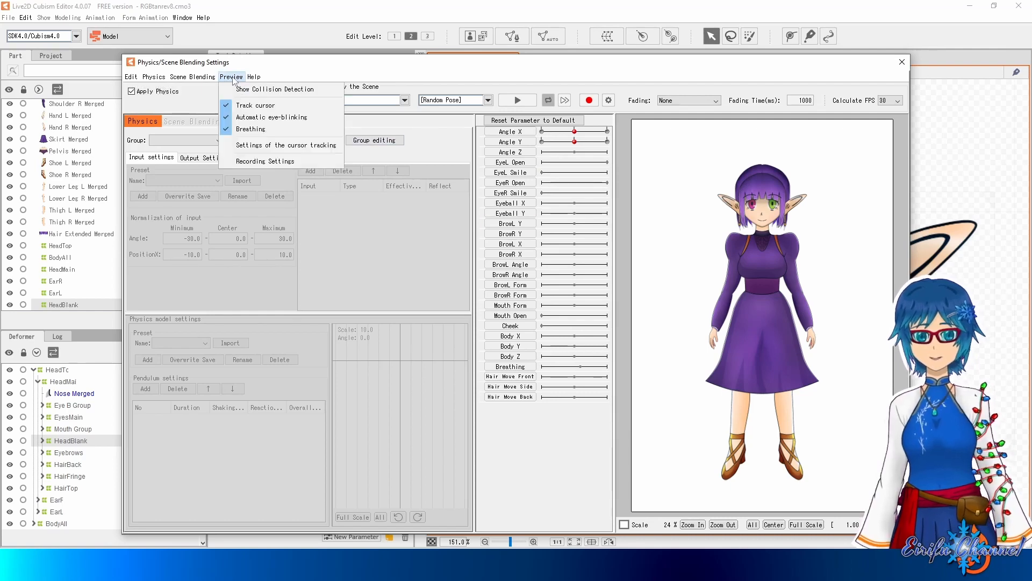
click(262, 145)
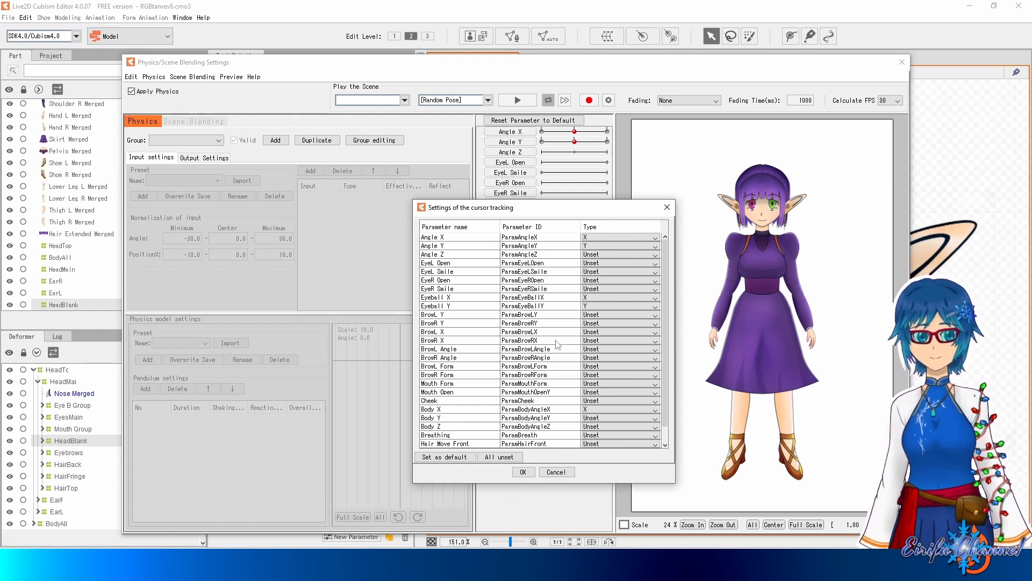
scroll(559, 349, down, 1)
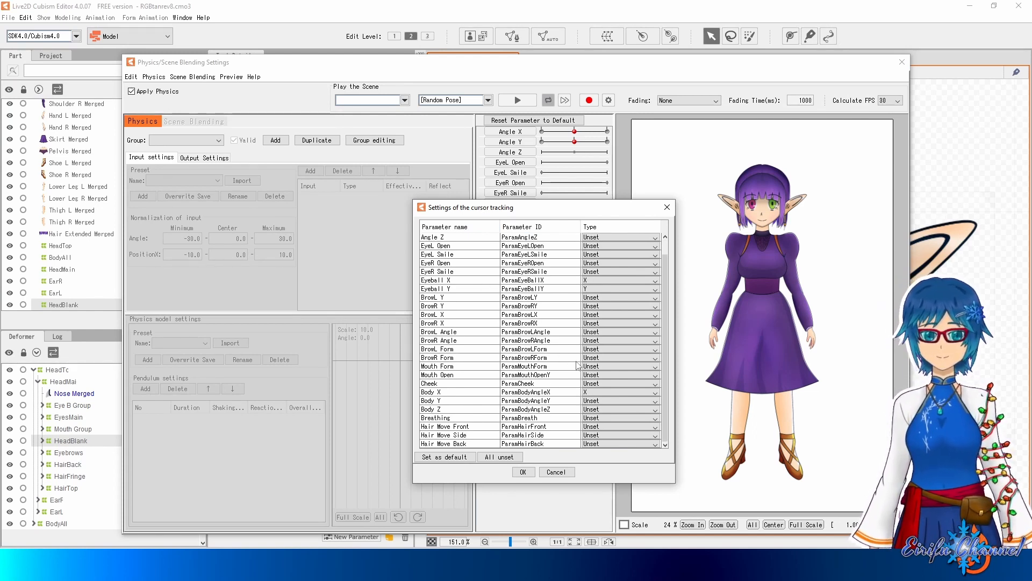
scroll(568, 355, up, 1)
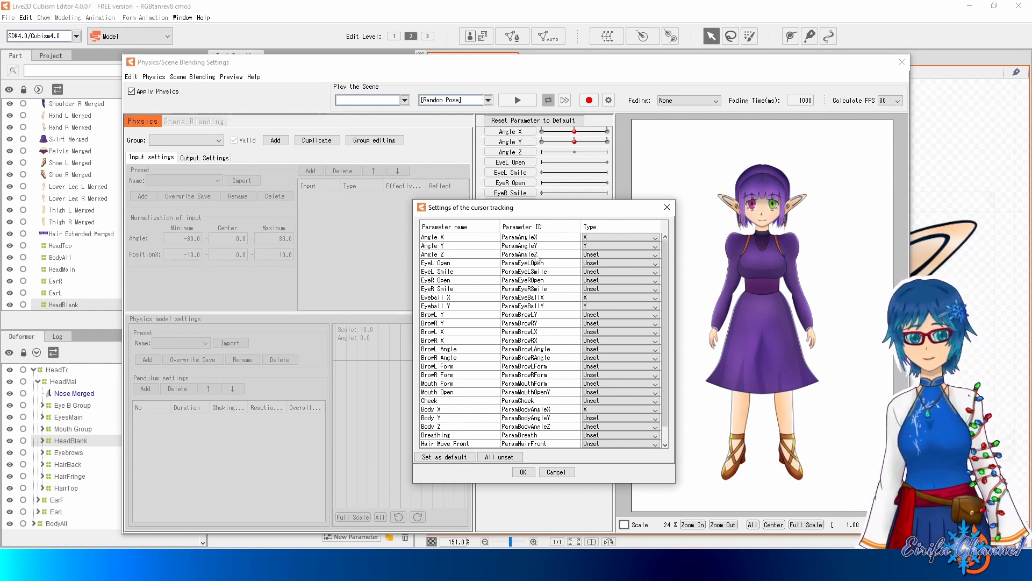
Look at the tracking type options for Angle X, try type X for Angle Z, and cancel the cursor tracking settings.
click(601, 238)
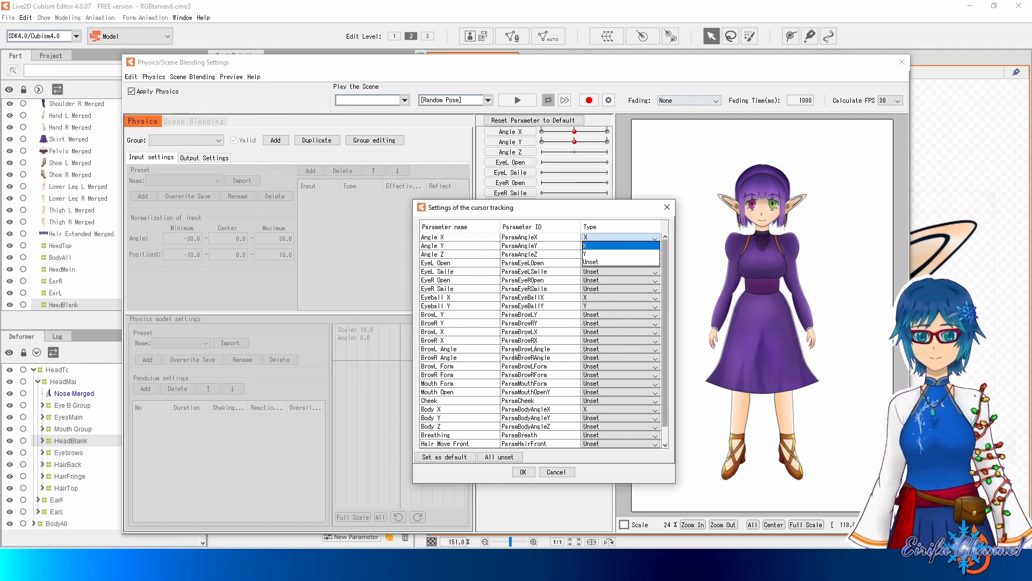
click(585, 213)
click(600, 256)
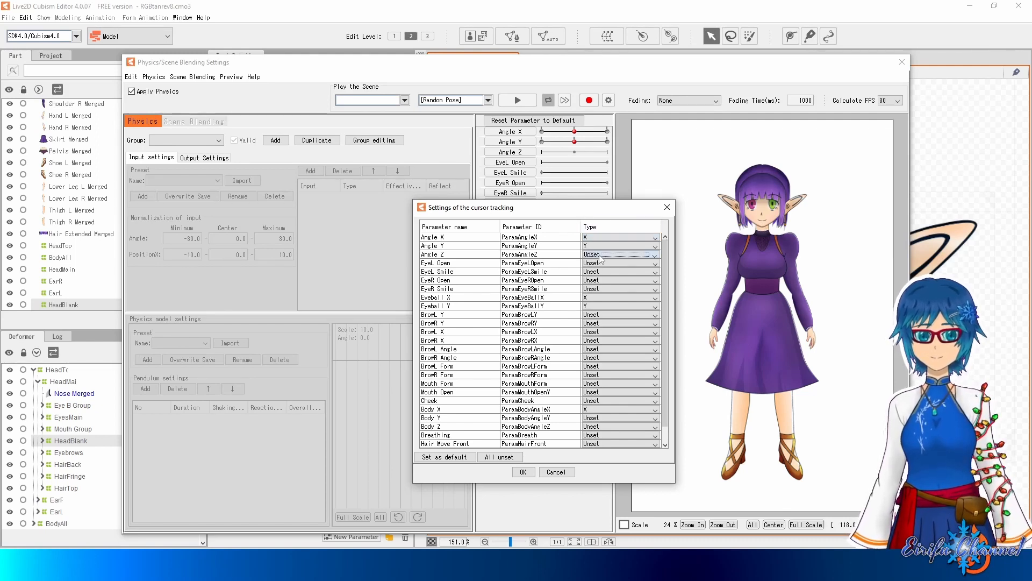
click(627, 256)
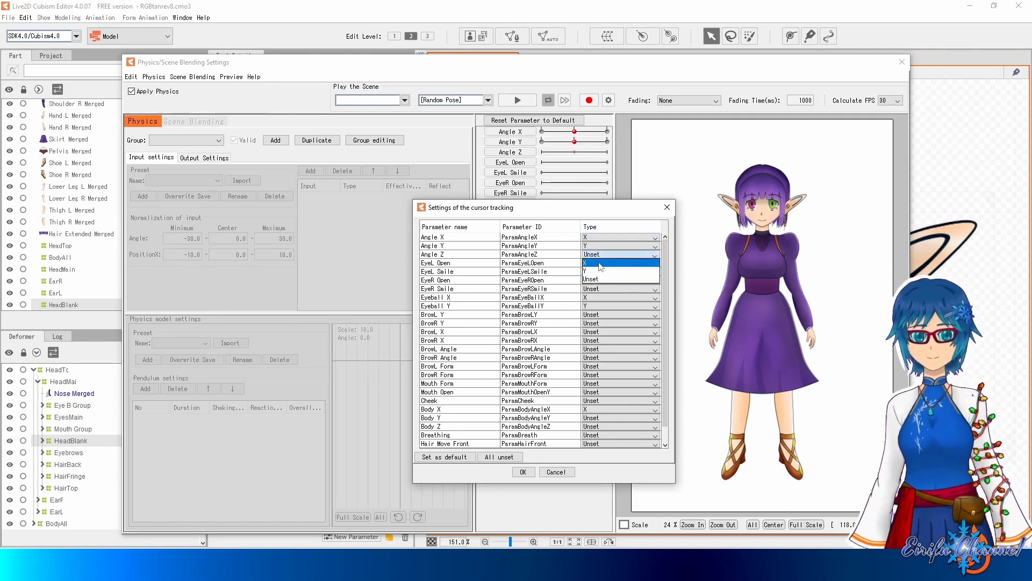
click(600, 264)
click(555, 472)
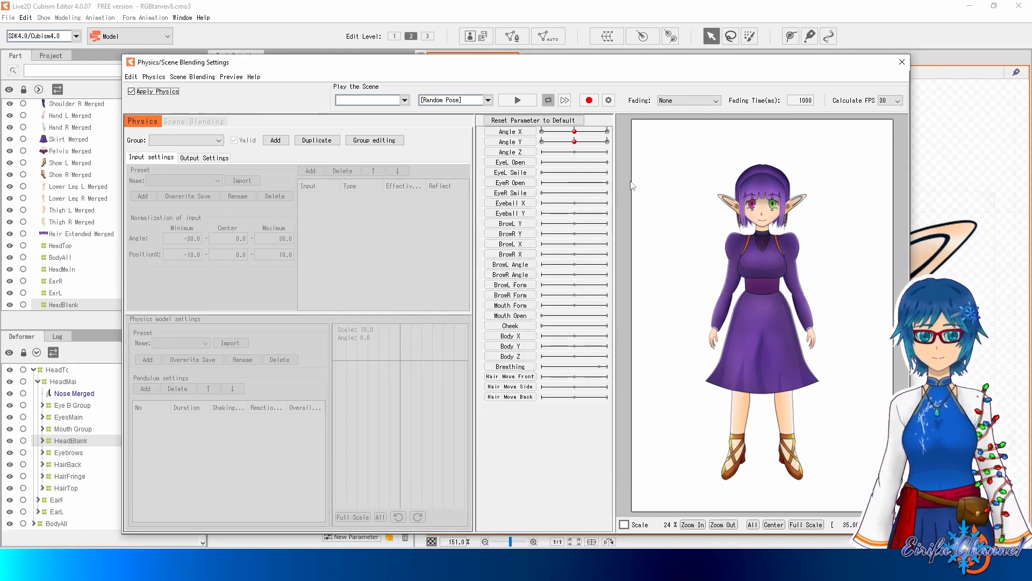
Test how the character's head follows the cursor in the physics preview, and close the preview.
drag(671, 193, 652, 307)
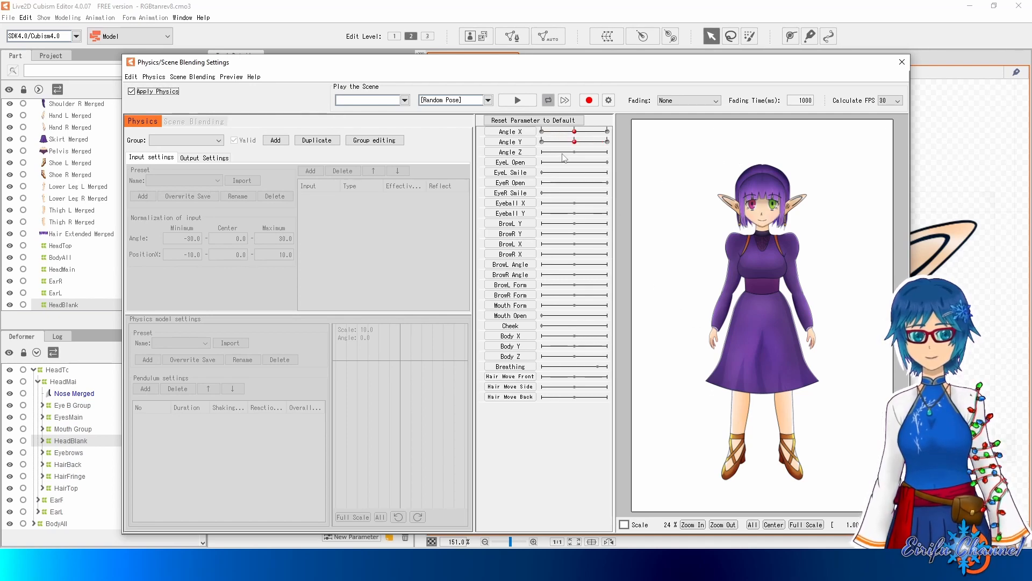
drag(701, 247, 689, 314)
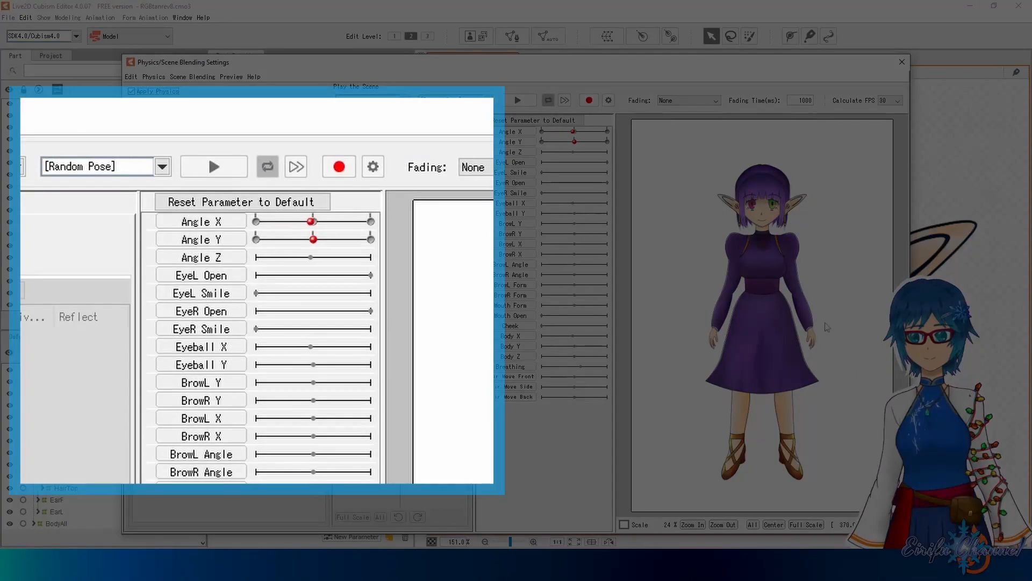
drag(827, 327, 612, 364)
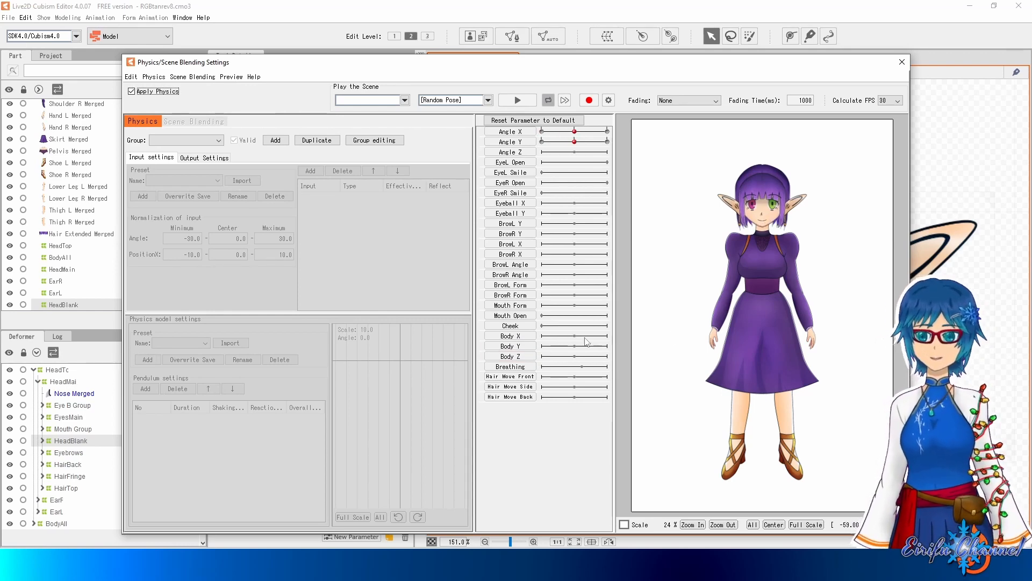
click(902, 63)
Select the EyesMain deformer and pull its right-edge points and top-right corner leftward around the green eye.
scroll(755, 348, up, 3)
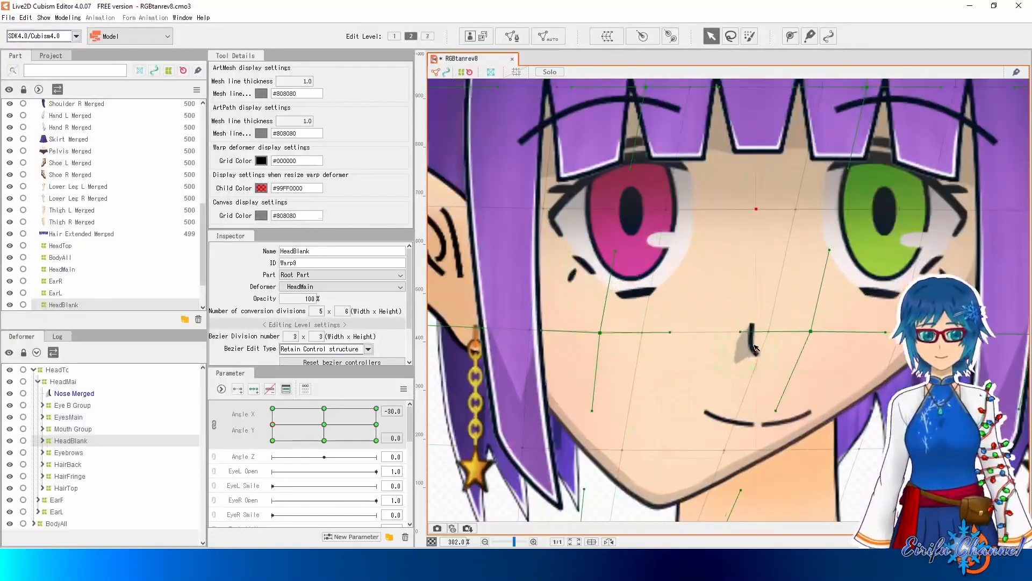
scroll(756, 348, down, 2)
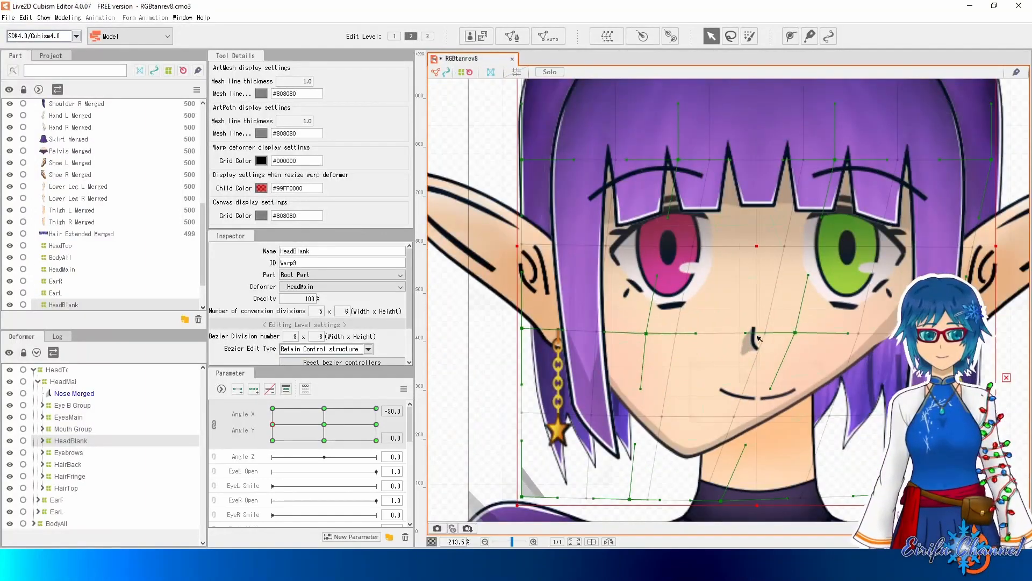
click(72, 418)
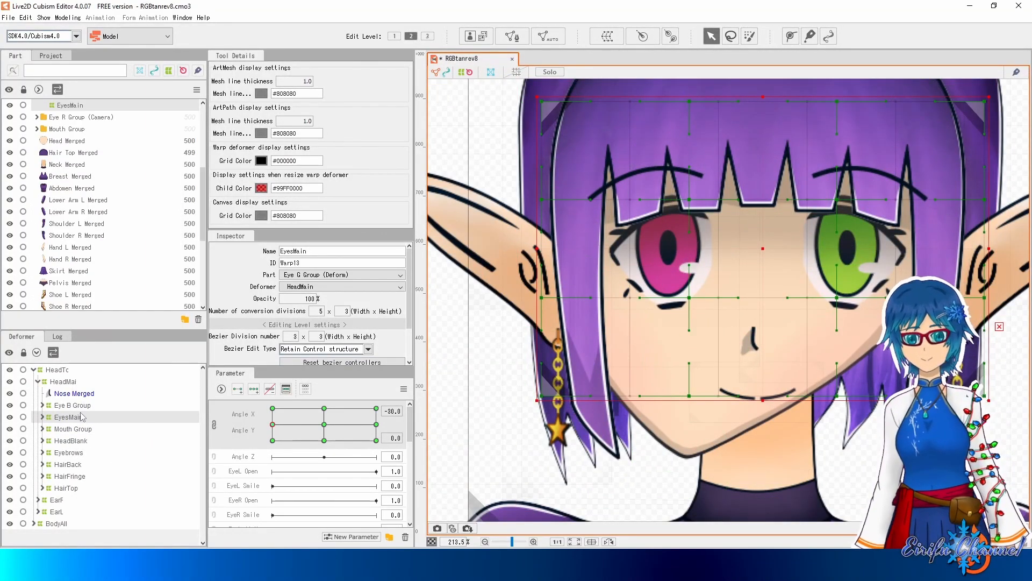
drag(795, 304, 759, 316)
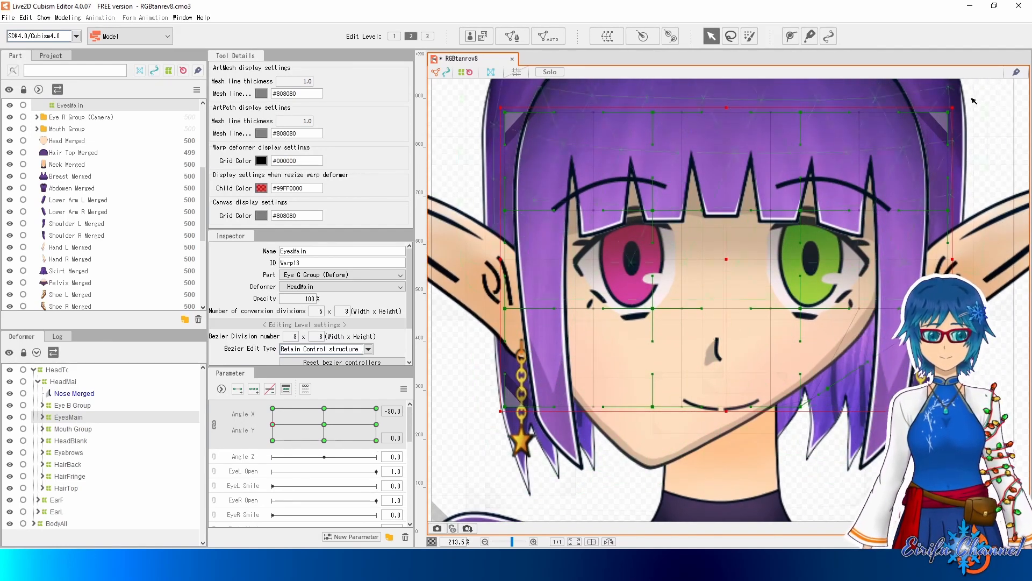
drag(948, 308, 877, 303)
drag(948, 112, 926, 111)
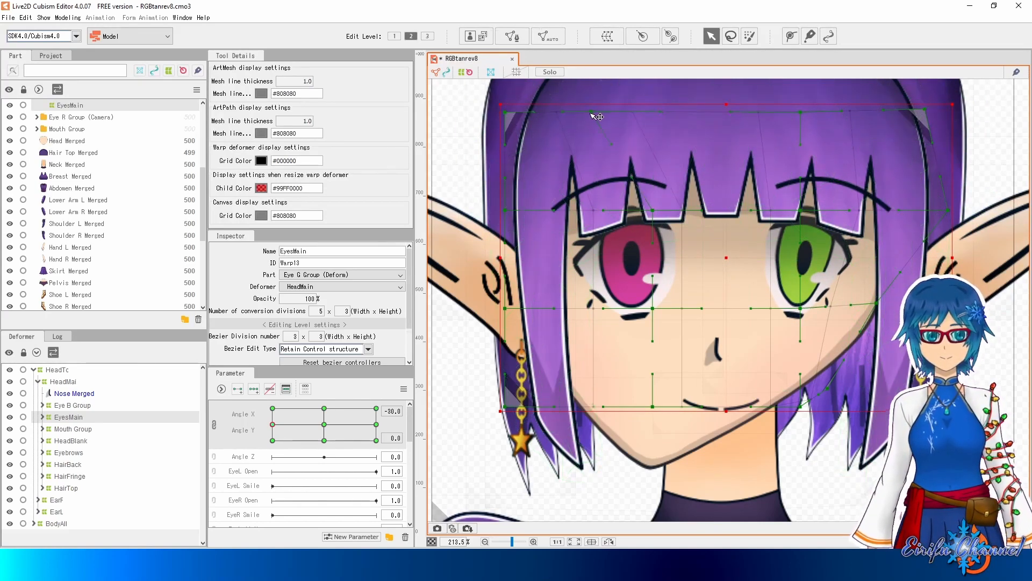
Shift EyesMain's left and right inner columns of control points leftward to move both eyes toward the far side of the face.
drag(654, 210, 608, 212)
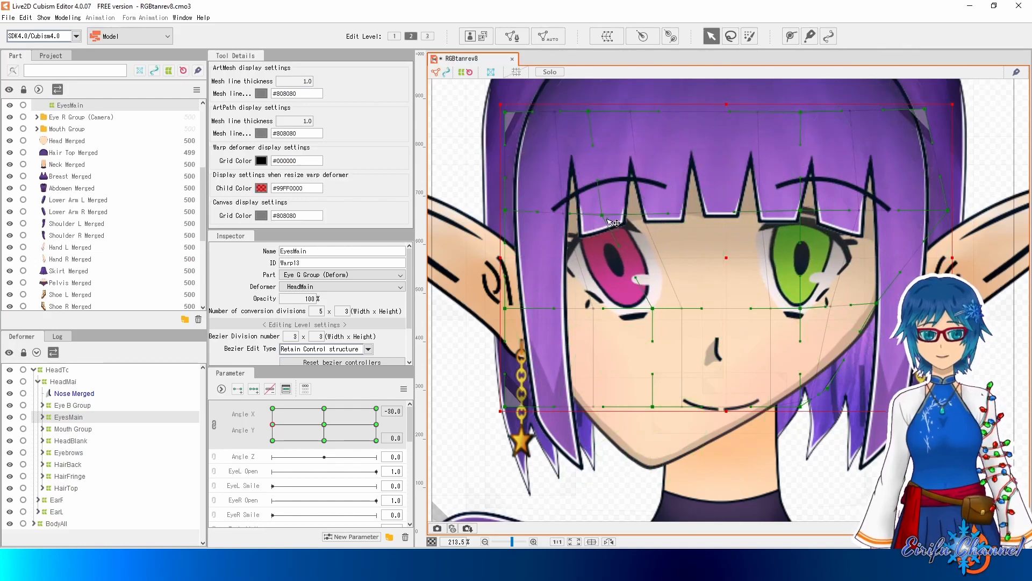
drag(653, 308, 607, 305)
drag(654, 407, 592, 406)
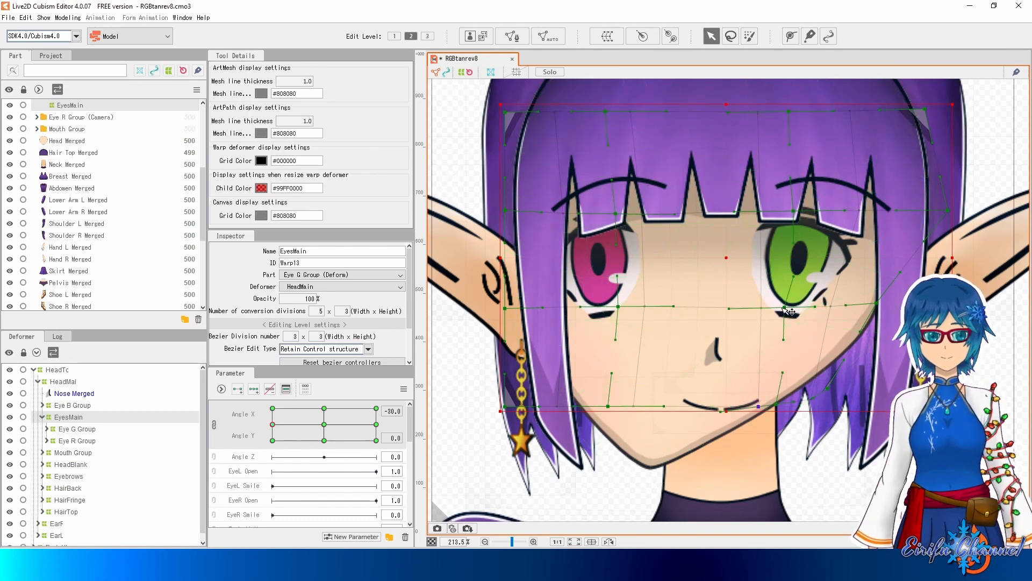
drag(784, 307, 756, 309)
drag(793, 211, 738, 212)
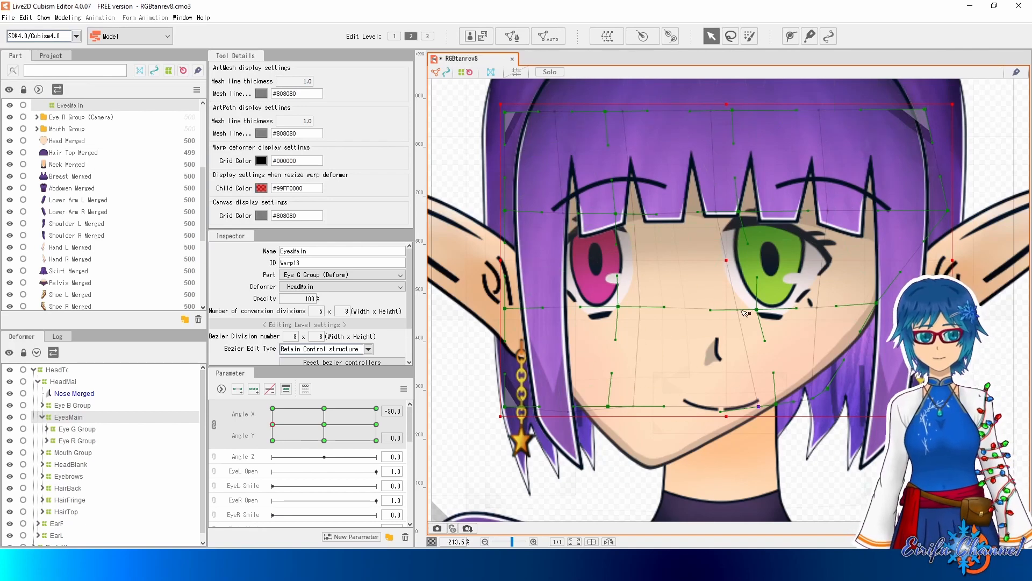
drag(741, 310, 713, 308)
drag(776, 404, 733, 409)
Fine-tune EyesMain's lower-left inner points to narrow the pink eye, and pull the left-edge points and corners slightly inward.
drag(618, 307, 598, 306)
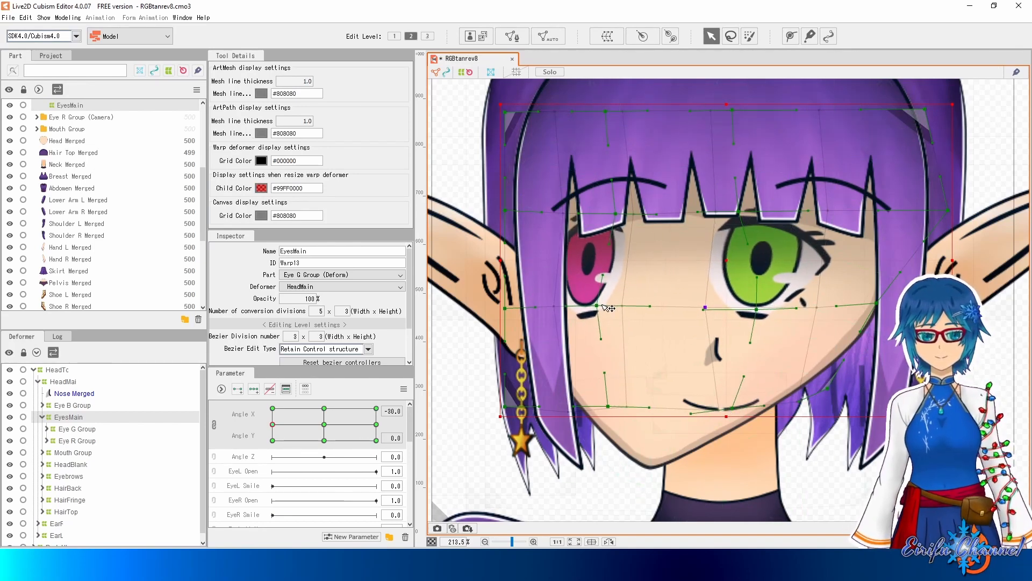
drag(613, 409, 600, 406)
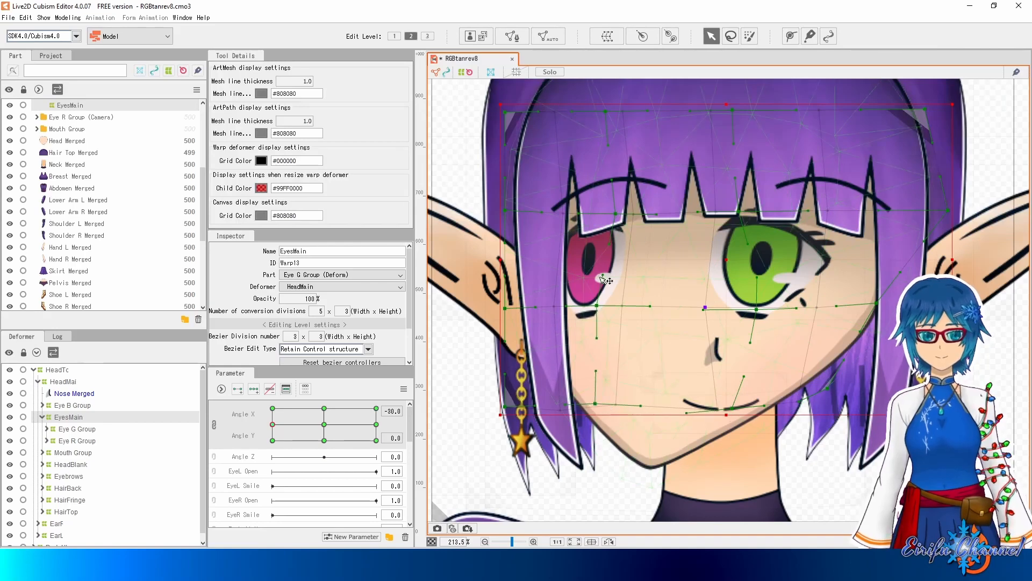
drag(598, 306, 611, 316)
drag(506, 113, 515, 142)
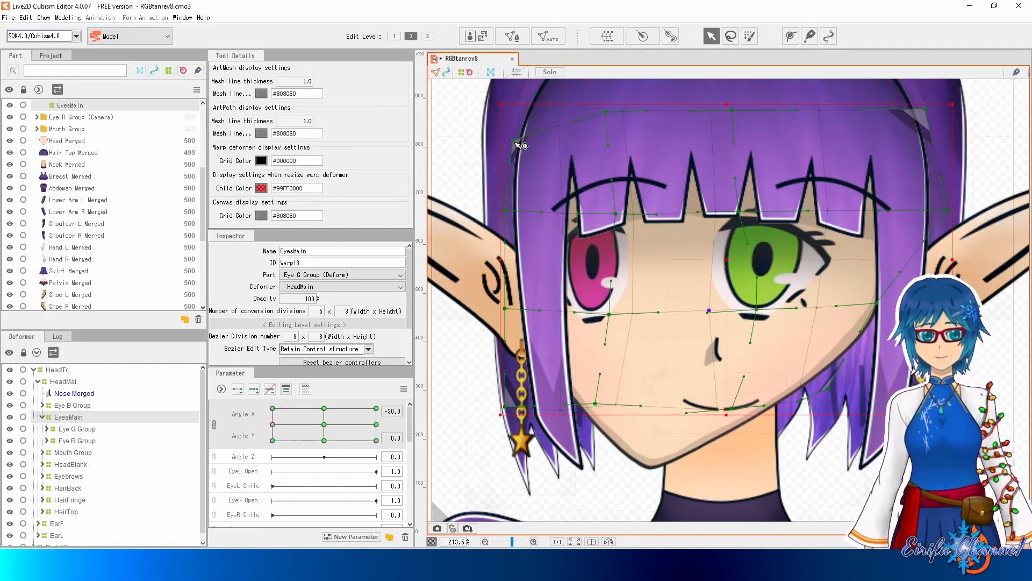
drag(506, 210, 512, 217)
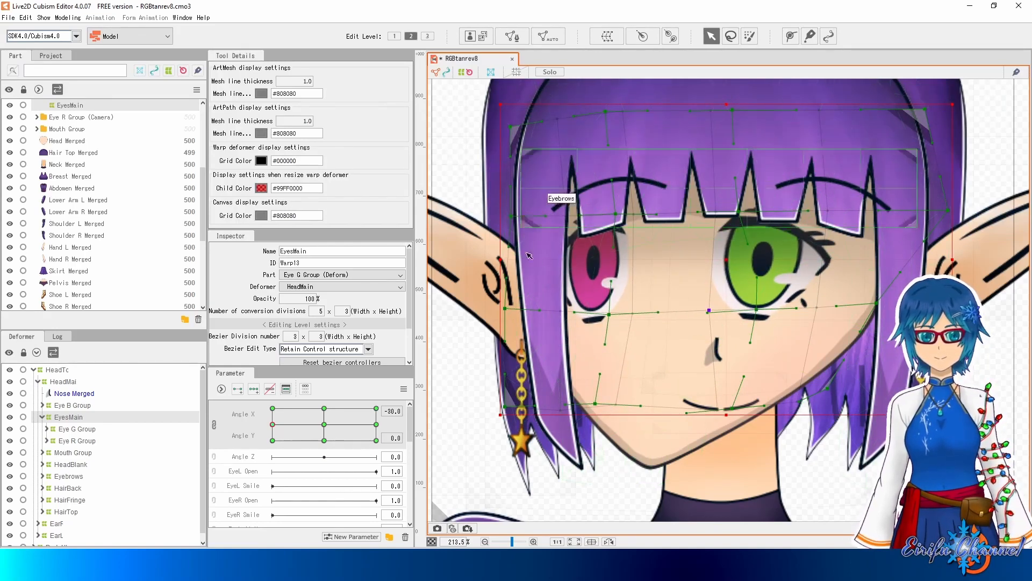
drag(505, 311, 516, 312)
drag(505, 407, 514, 397)
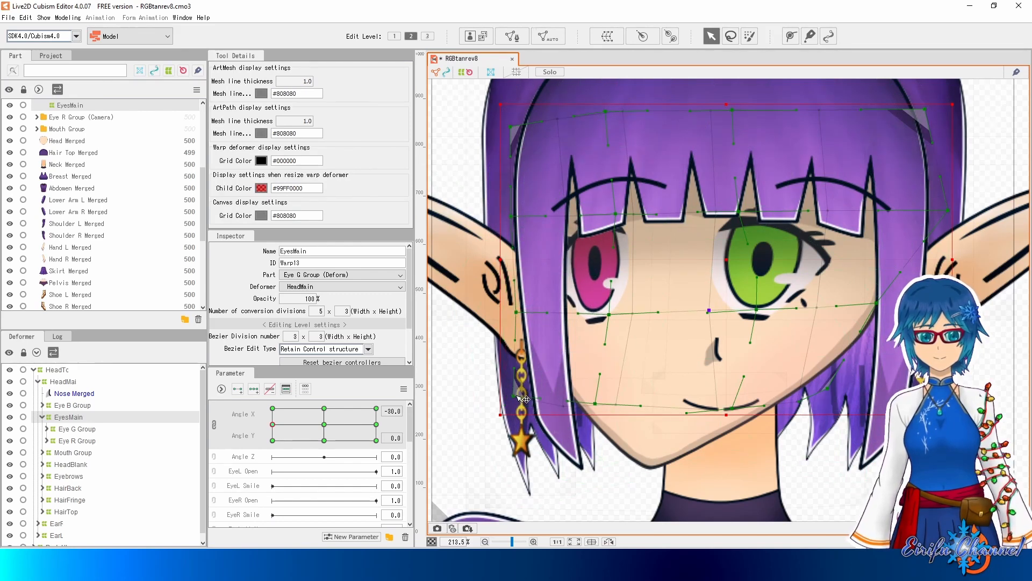
Adjust EyesMain's control handles beneath the green eye and along the bottom edge to smooth the lower eye curve.
drag(711, 310, 713, 312)
drag(726, 413, 732, 404)
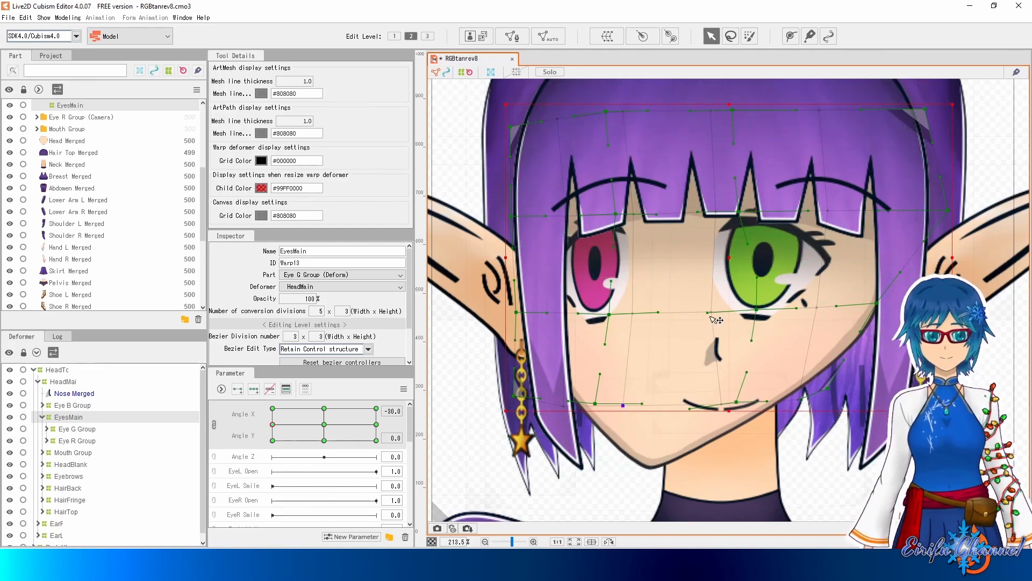
drag(708, 313, 710, 319)
drag(807, 312, 813, 316)
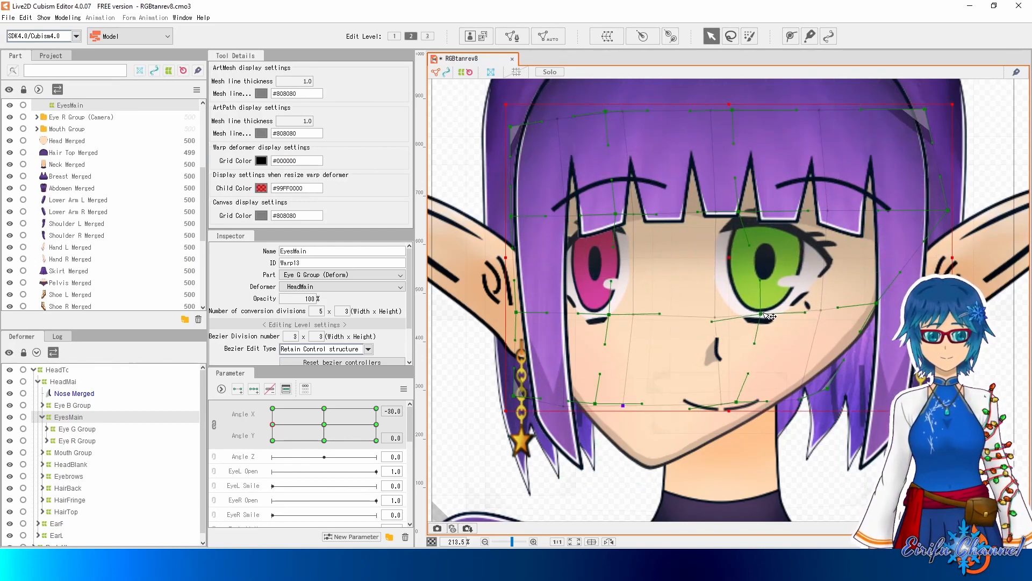
Move the Nose Merged mesh toward the far side of the face, tilt it clockwise and narrow it slightly.
click(68, 394)
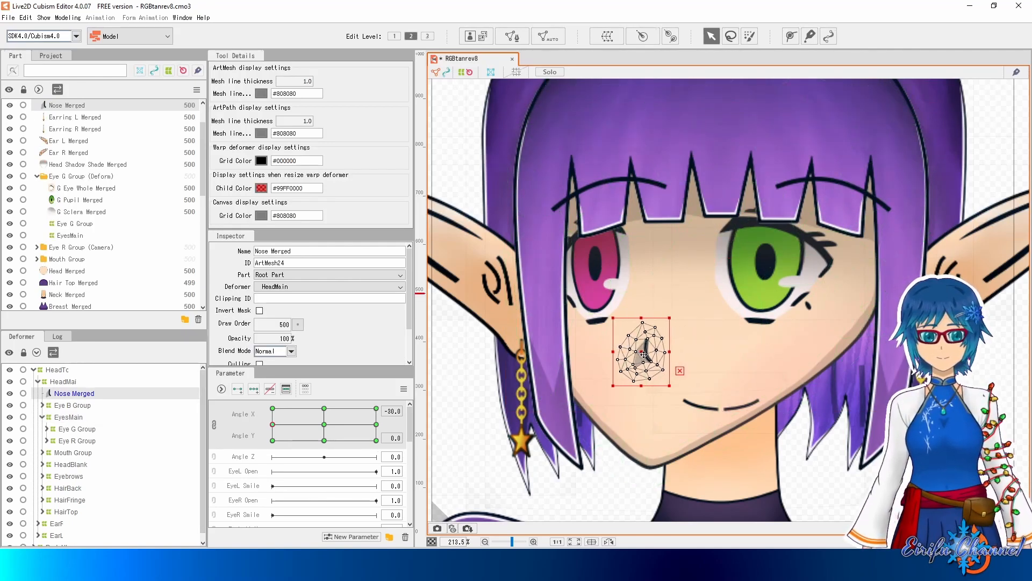
drag(644, 355, 632, 353)
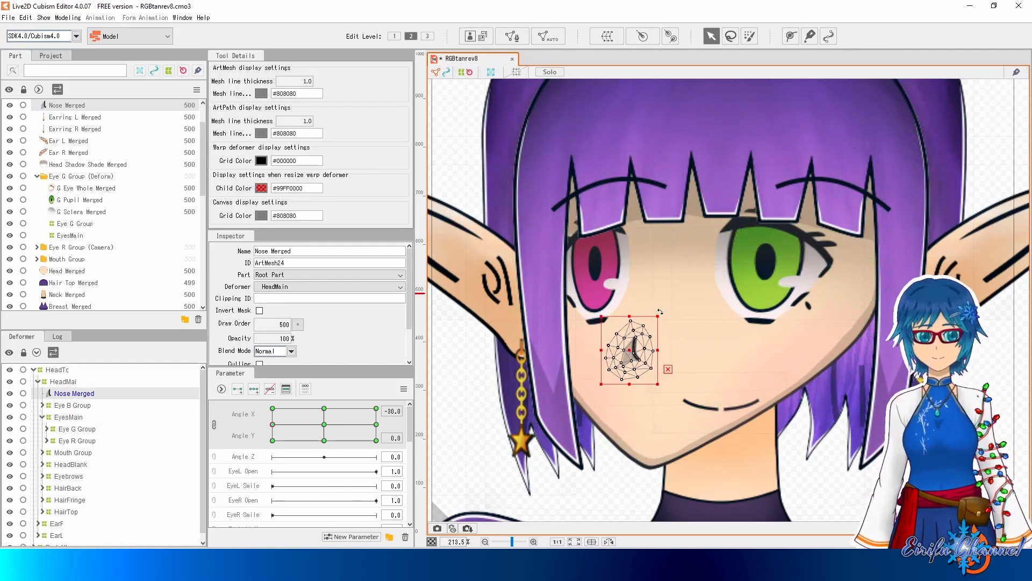
drag(660, 311, 668, 319)
scroll(633, 368, up, 3)
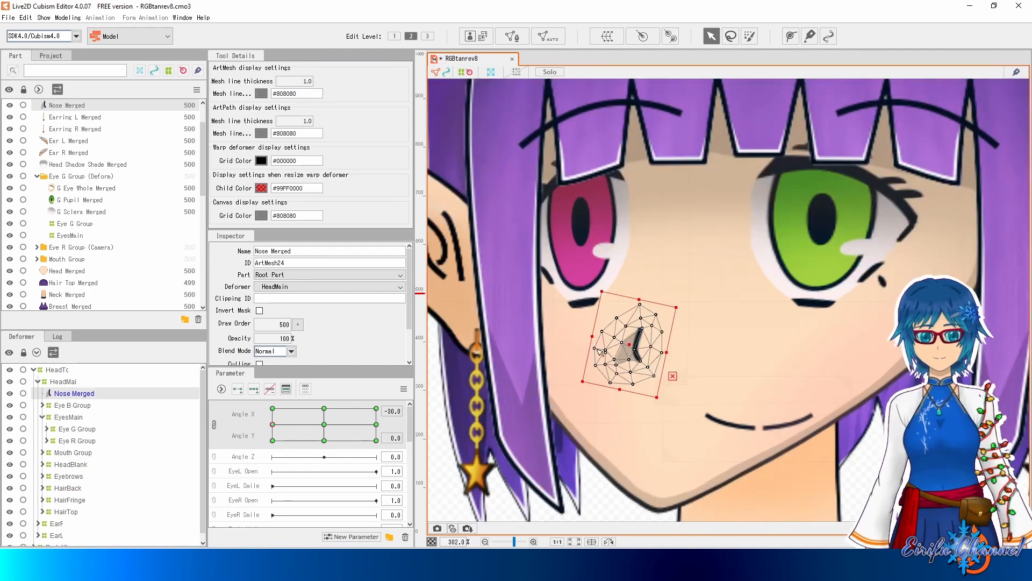
drag(591, 336, 597, 337)
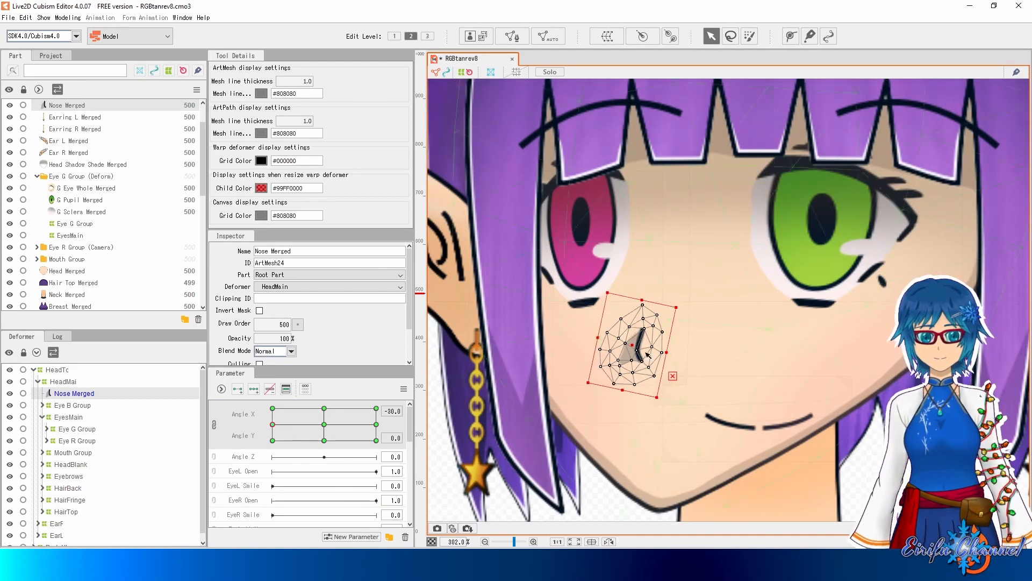
Move the Mouth Group deformer leftward under the nose, pull its left corners inward and shift its inner handles left to foreshorten the mouth.
click(72, 452)
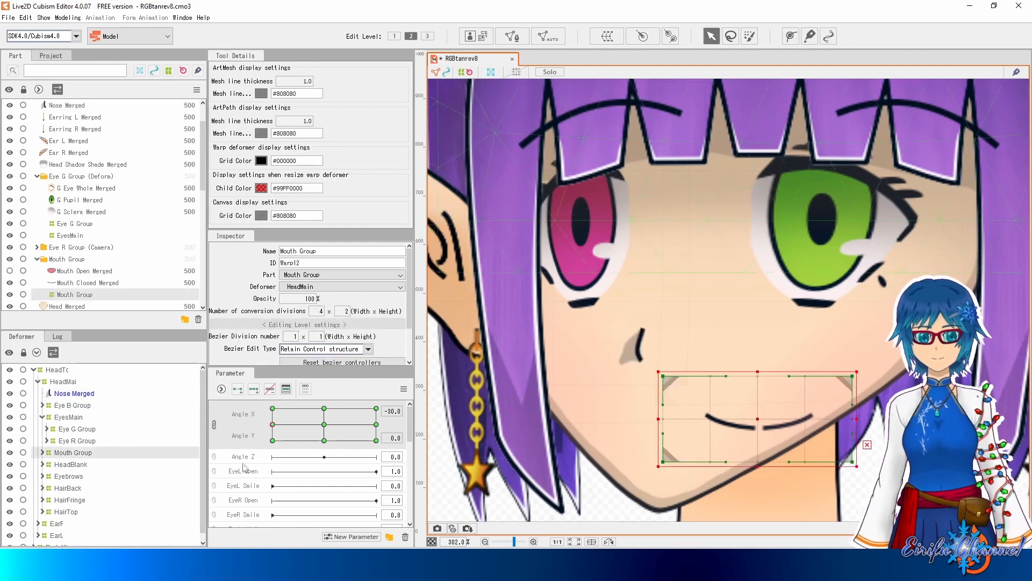
drag(761, 421, 646, 421)
drag(541, 377, 564, 388)
drag(553, 461, 562, 450)
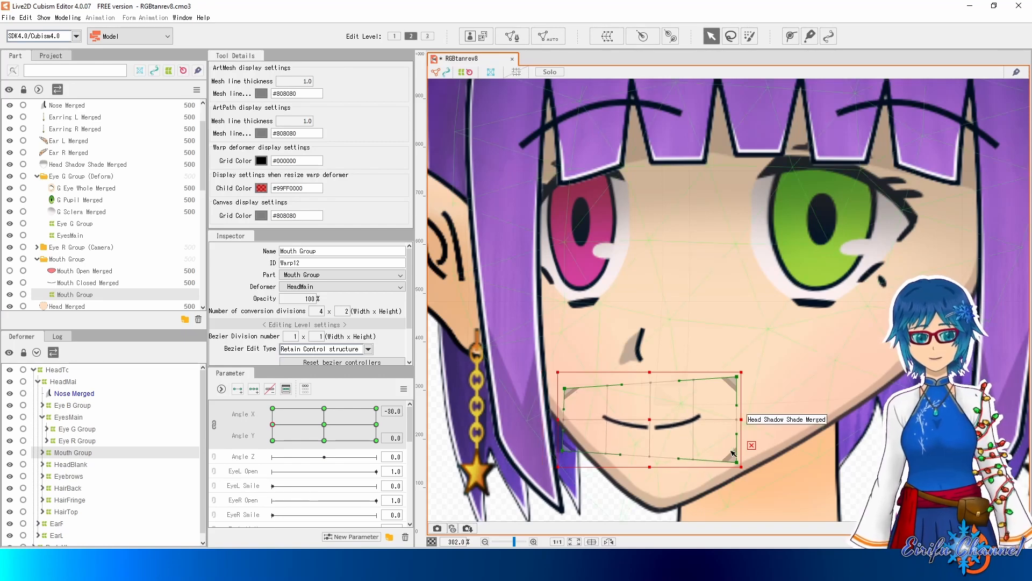
drag(680, 381, 633, 385)
drag(679, 459, 633, 456)
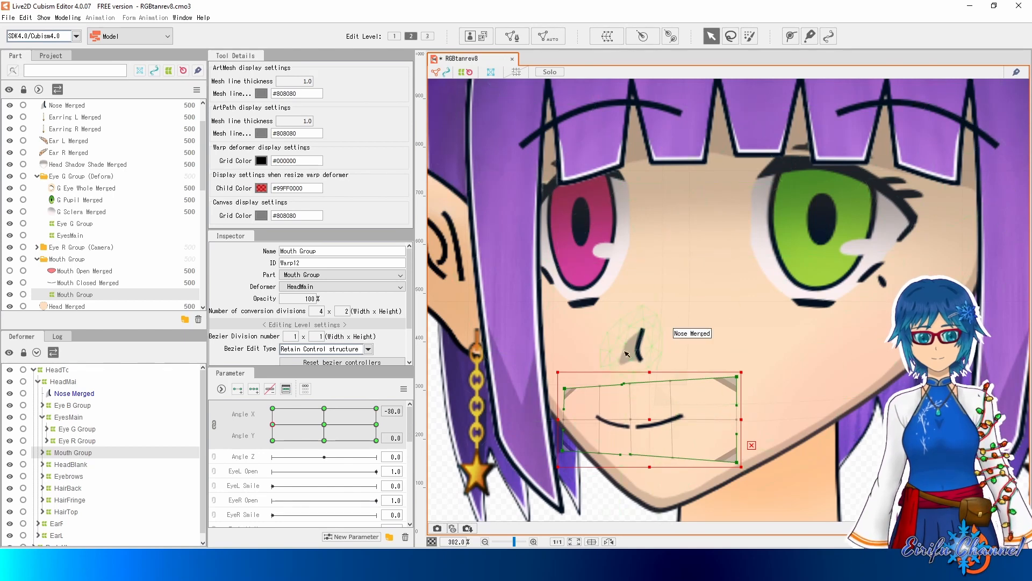
Shift the Nose Merged mesh further left above the mouth and tilt it slightly clockwise.
click(663, 335)
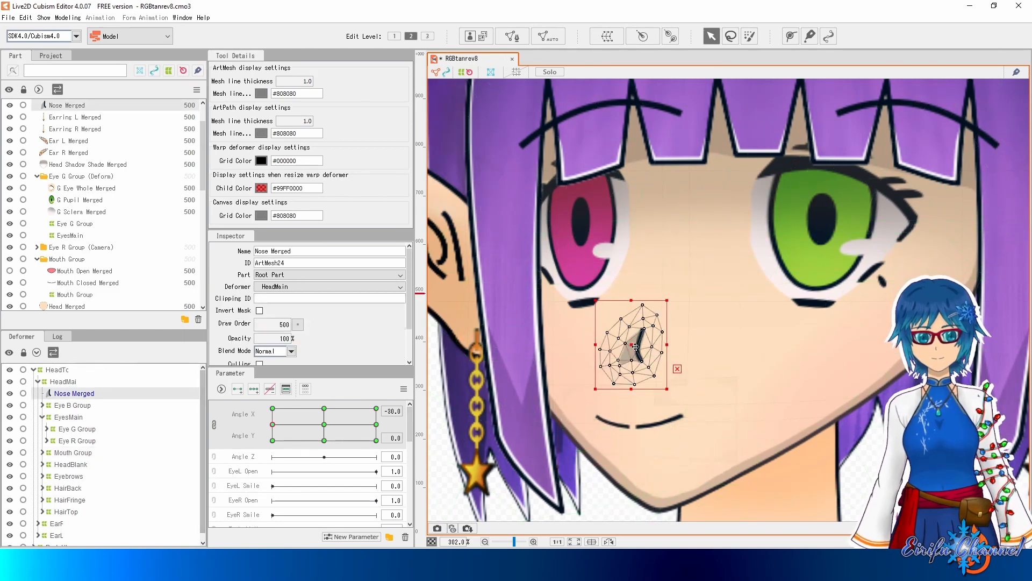
drag(634, 346, 609, 350)
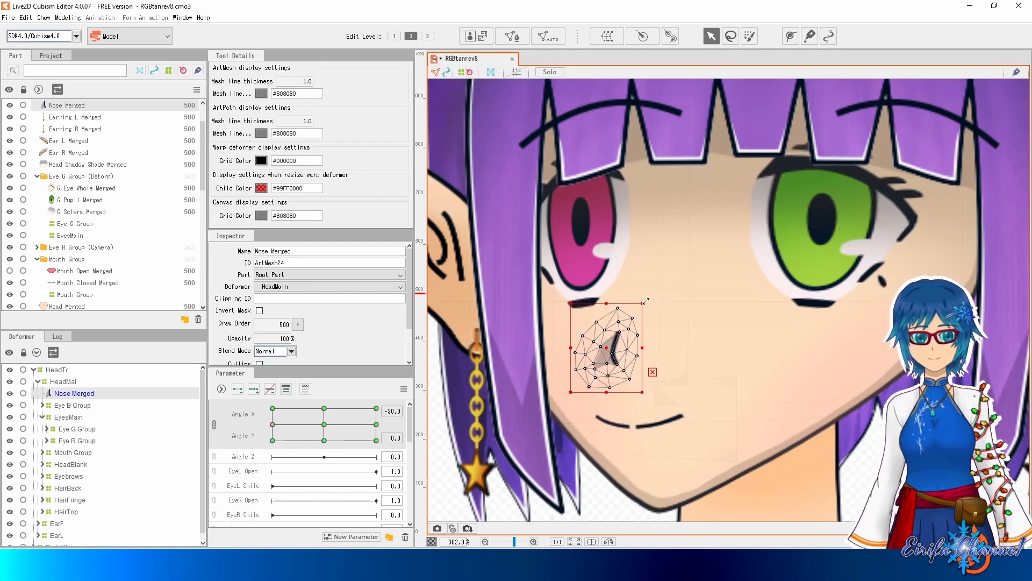
drag(649, 302, 652, 307)
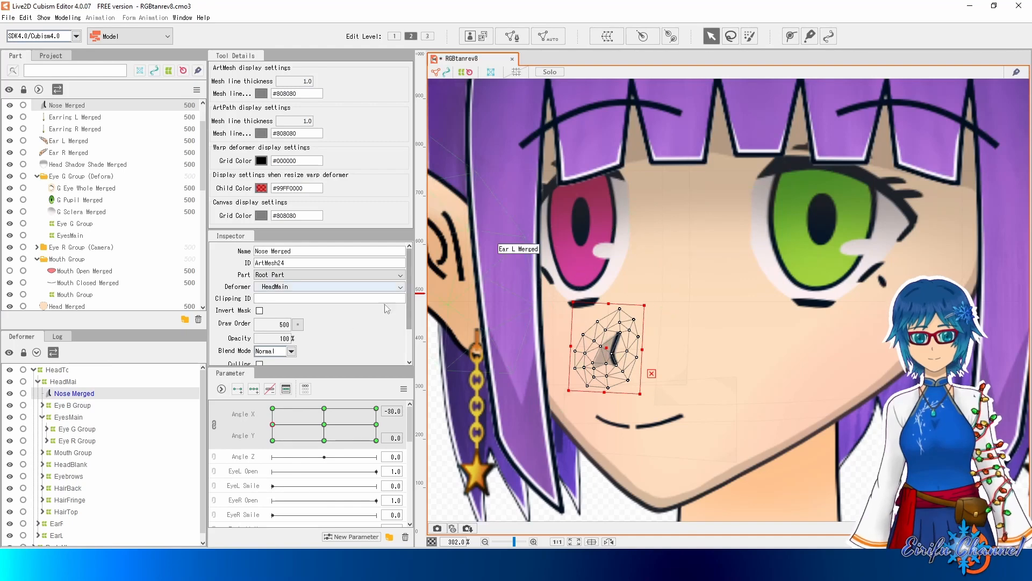
Select the EyesMain deformer and check the head turn to both sides in the physics preview.
click(95, 416)
drag(757, 262, 731, 298)
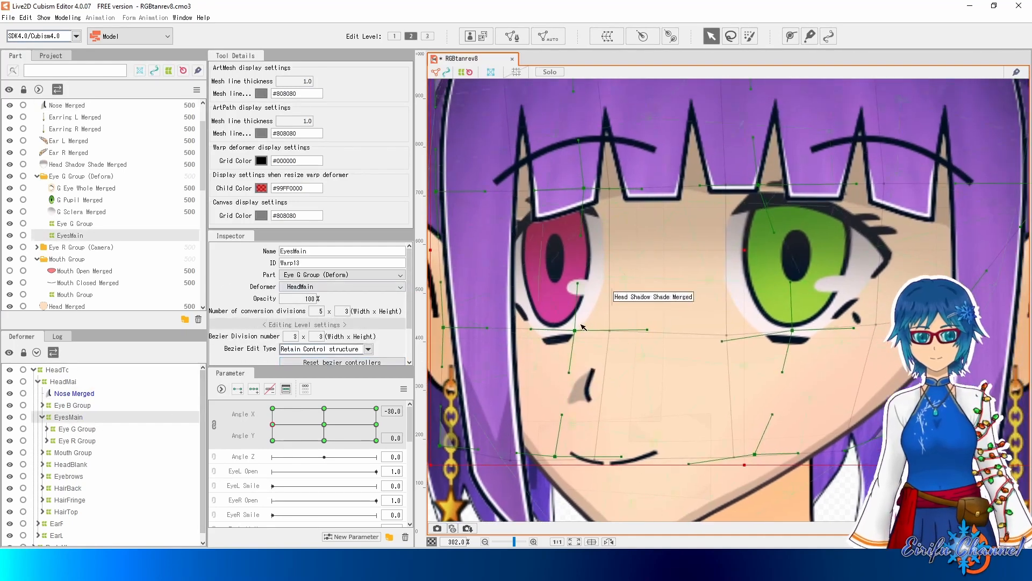
key(ctrl+p)
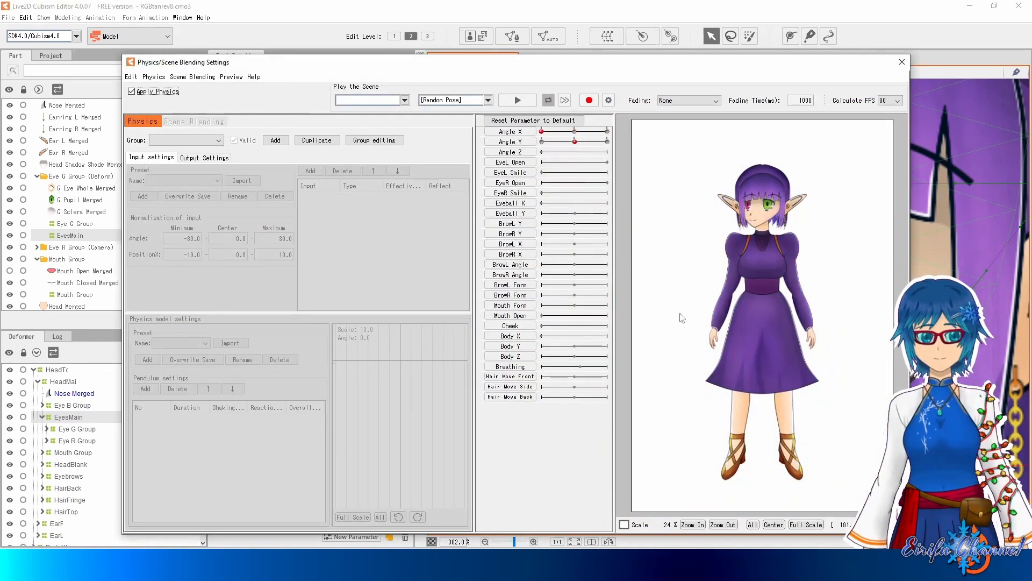
drag(681, 318, 716, 336)
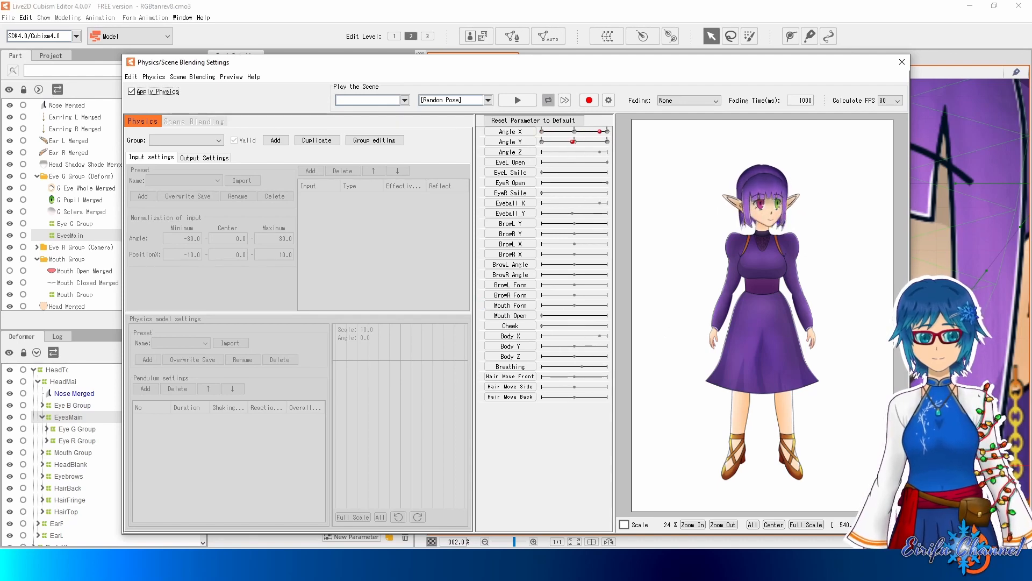
click(902, 62)
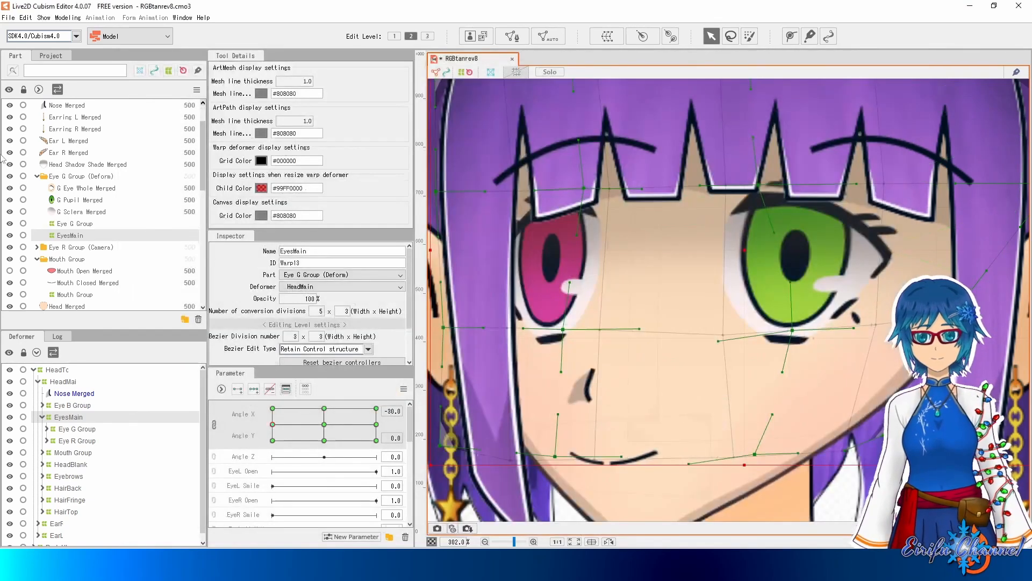
Hide Hair Fringe Merged and shift EyesMain's inner control points rightward above and below both eyes.
scroll(554, 279, up, 3)
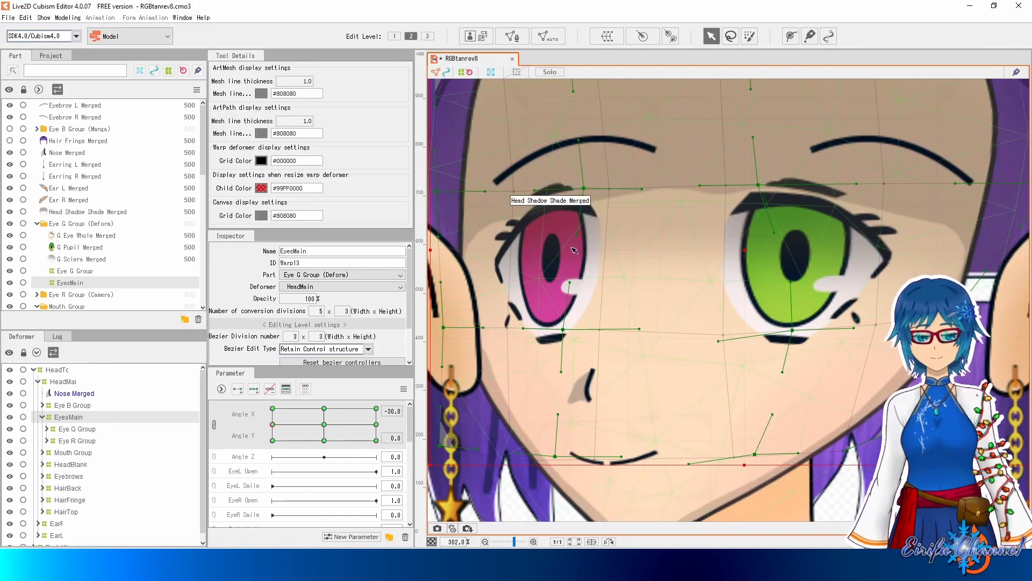
scroll(622, 310, down, 3)
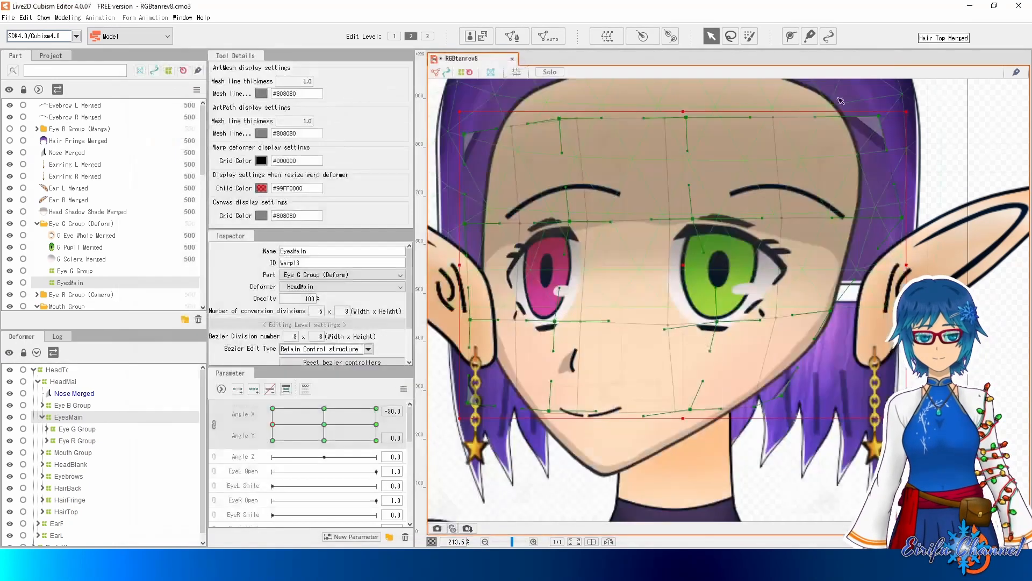
drag(558, 321, 576, 320)
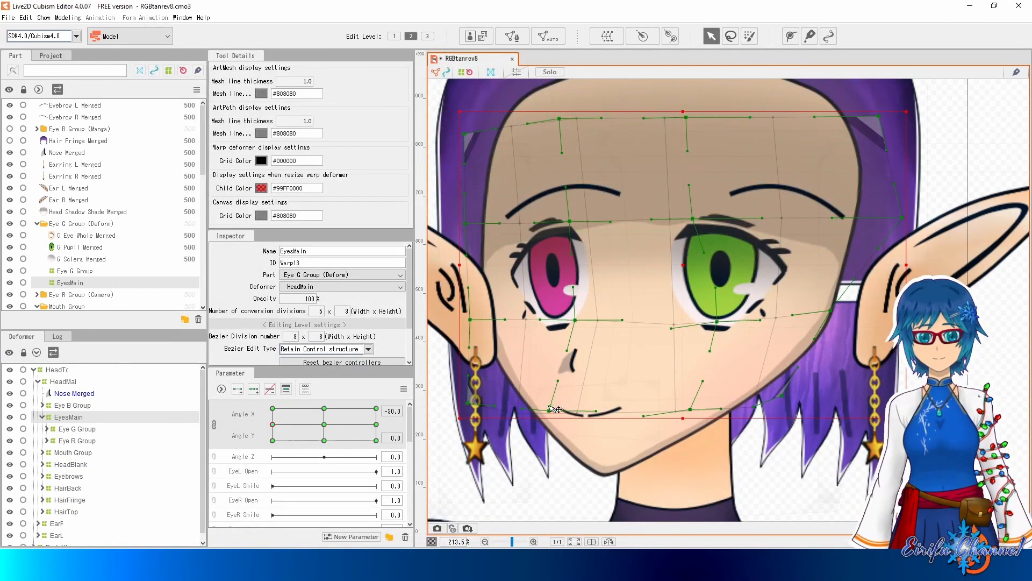
drag(550, 412, 576, 406)
drag(571, 222, 589, 225)
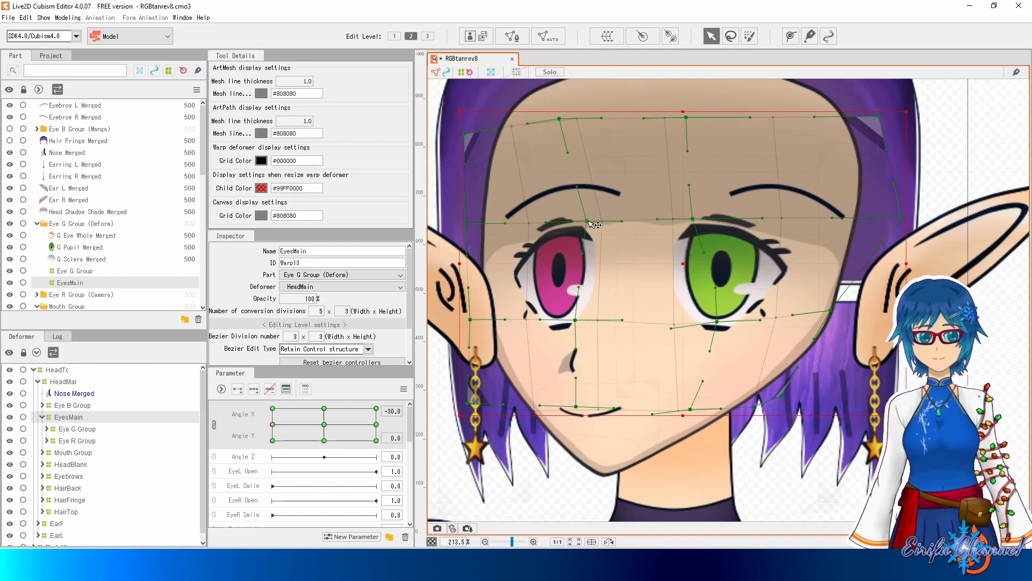
drag(692, 218, 708, 220)
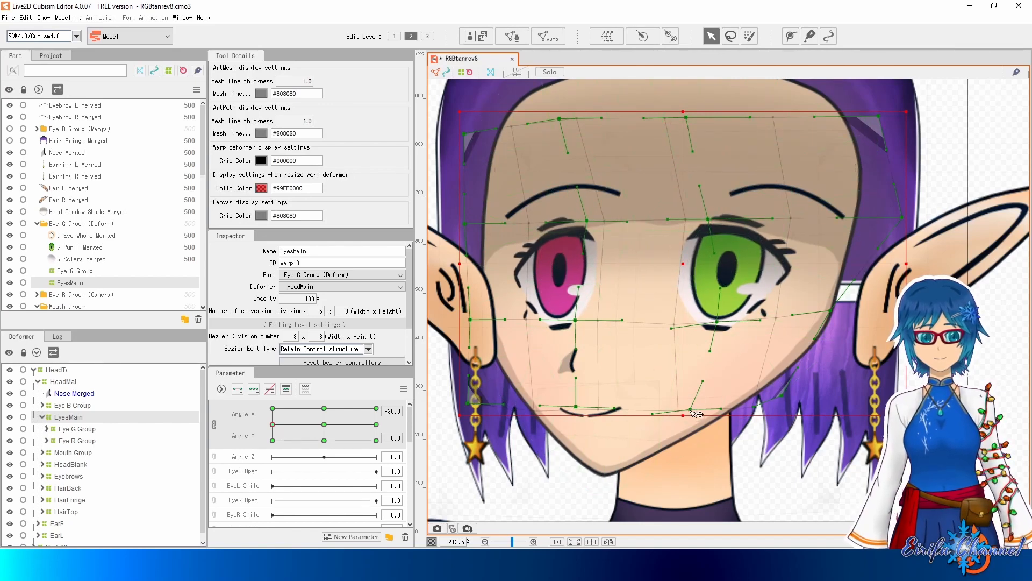
drag(692, 411, 705, 410)
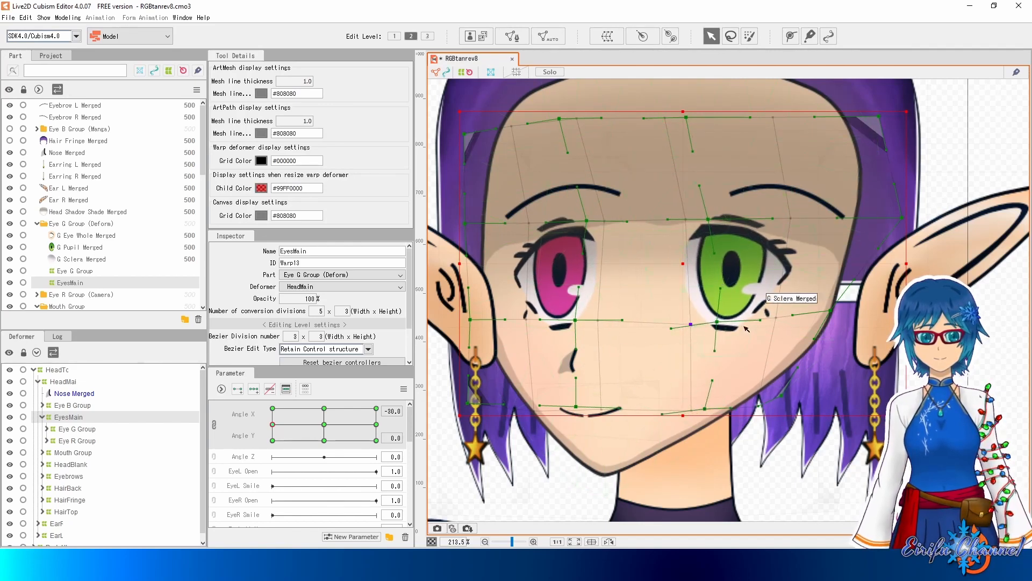
Scrub the Angle X and Angle Y parameters to check the face turn, returning to Angle X -30 and Angle Y 0.
scroll(746, 329, down, 3)
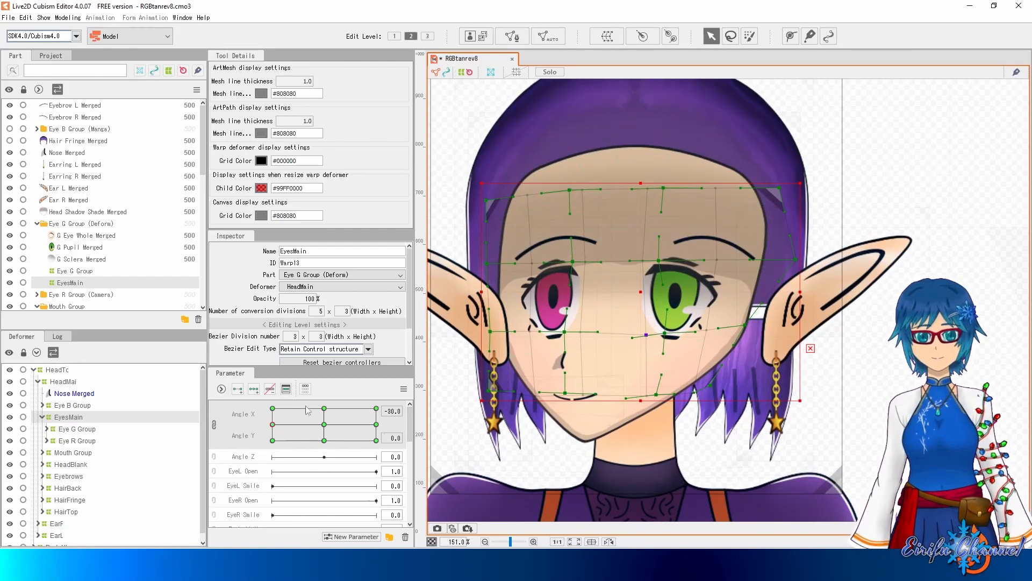
mouse_move(274, 427)
mouse_down()
mouse_move(366, 419)
mouse_move(276, 418)
mouse_move(376, 417)
mouse_move(276, 415)
mouse_move(271, 424)
mouse_up()
scroll(590, 359, up, 4)
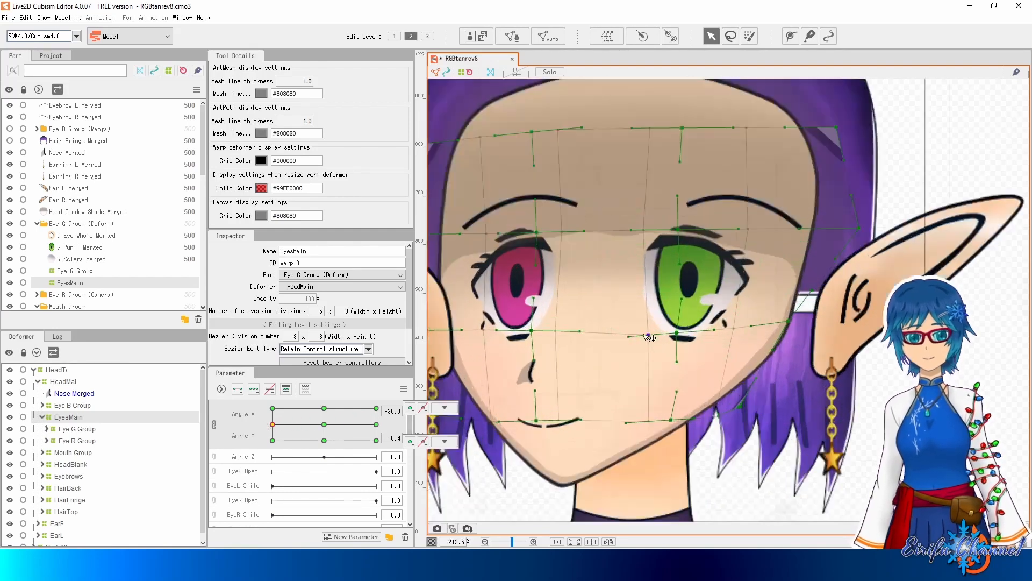
click(589, 352)
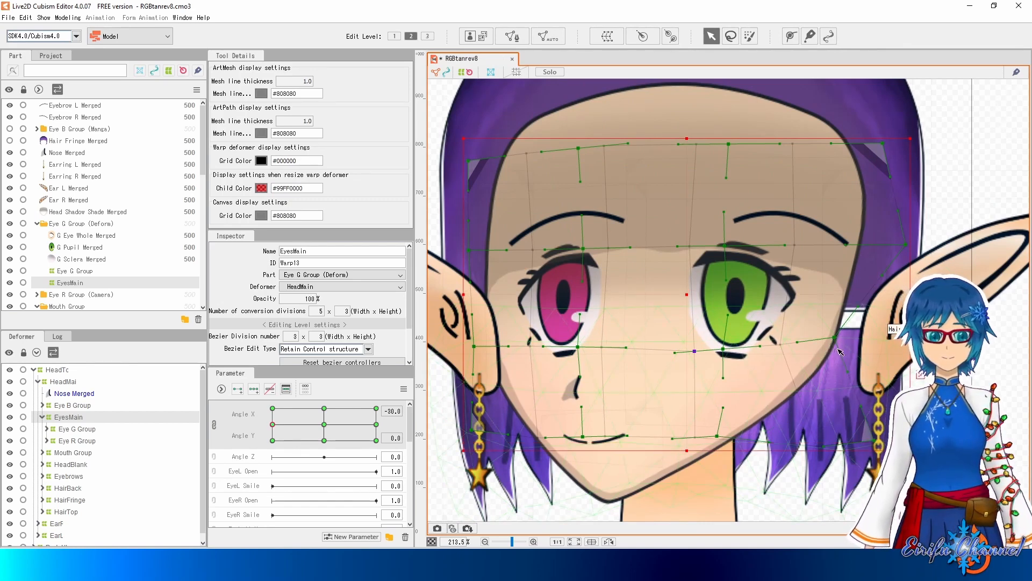
Pull EyesMain's lower right-edge point outward and move its left-edge points and corners outward to widen the eye area.
drag(836, 338, 895, 343)
drag(468, 160, 452, 153)
mouse_move(468, 249)
mouse_down()
mouse_move(438, 253)
mouse_move(460, 255)
mouse_up()
drag(476, 350, 463, 350)
drag(479, 434, 445, 441)
Fine-tune EyesMain's inner points beneath the pink eye and by the mouth, and check the head turn in the physics preview.
drag(580, 348, 594, 352)
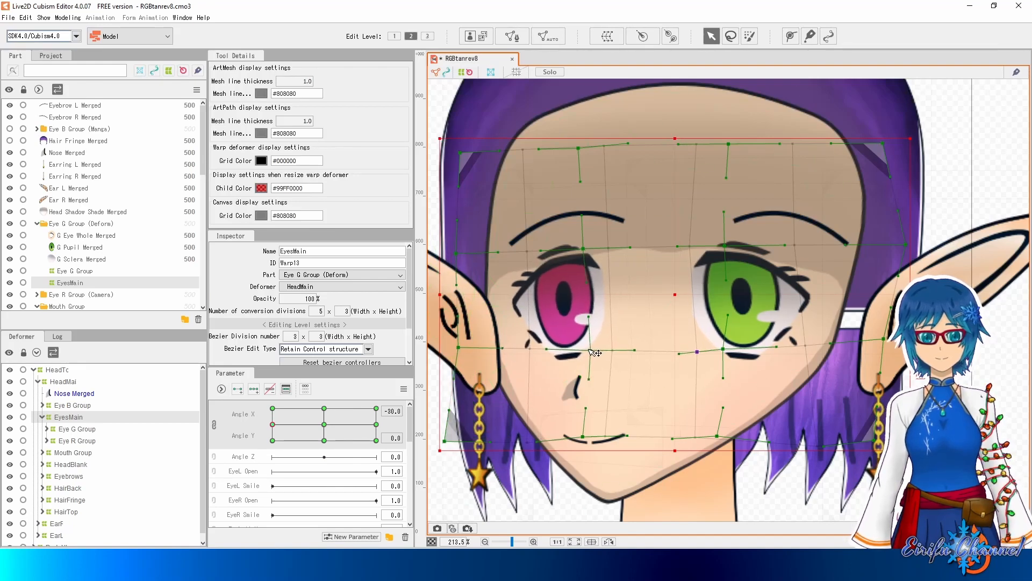
drag(590, 444, 595, 443)
drag(590, 351, 583, 347)
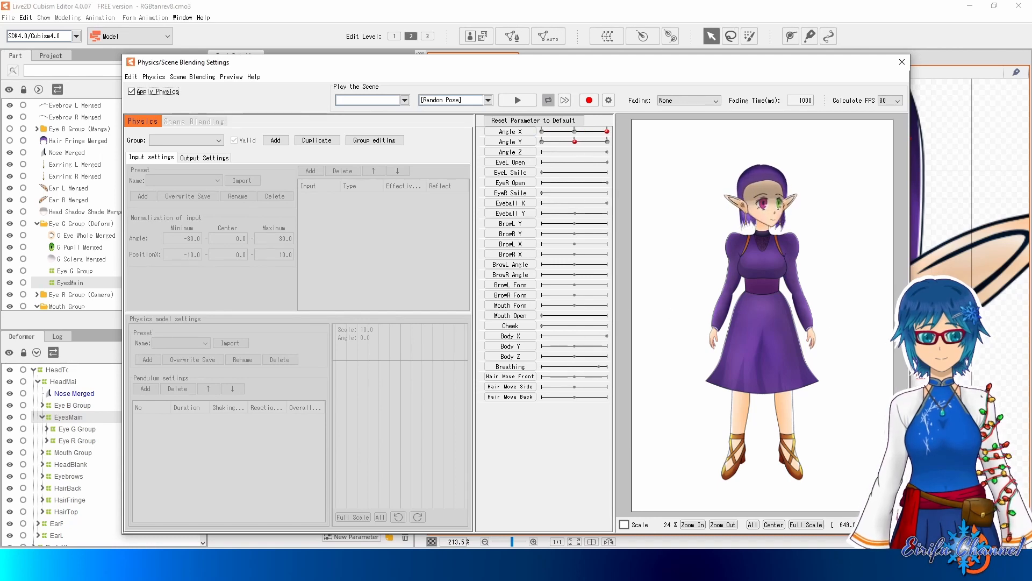
click(902, 62)
Move the Nose Merged mesh slightly right and up, and shift the Mouth Group deformer slightly right to match.
click(553, 388)
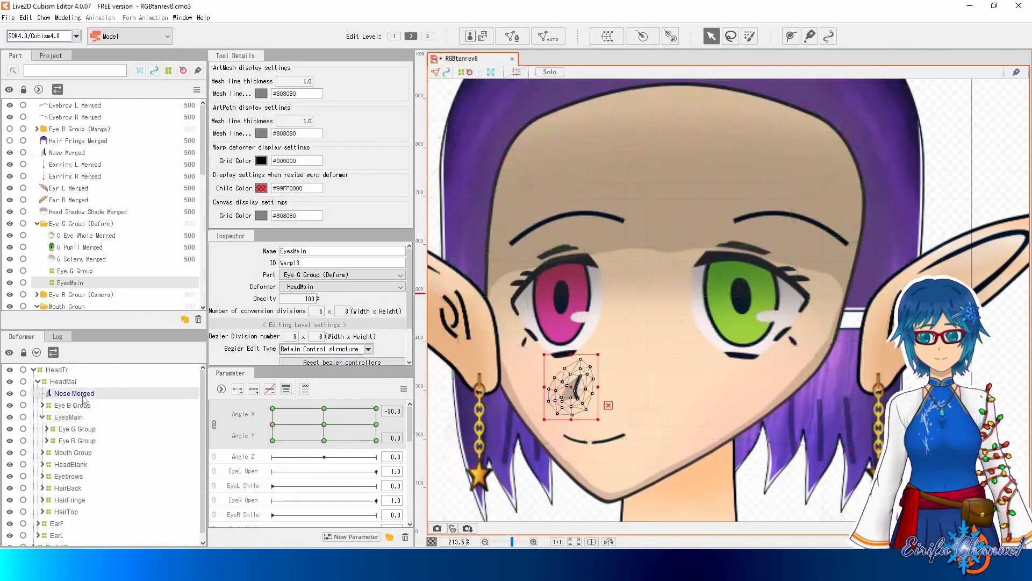
drag(575, 391, 591, 383)
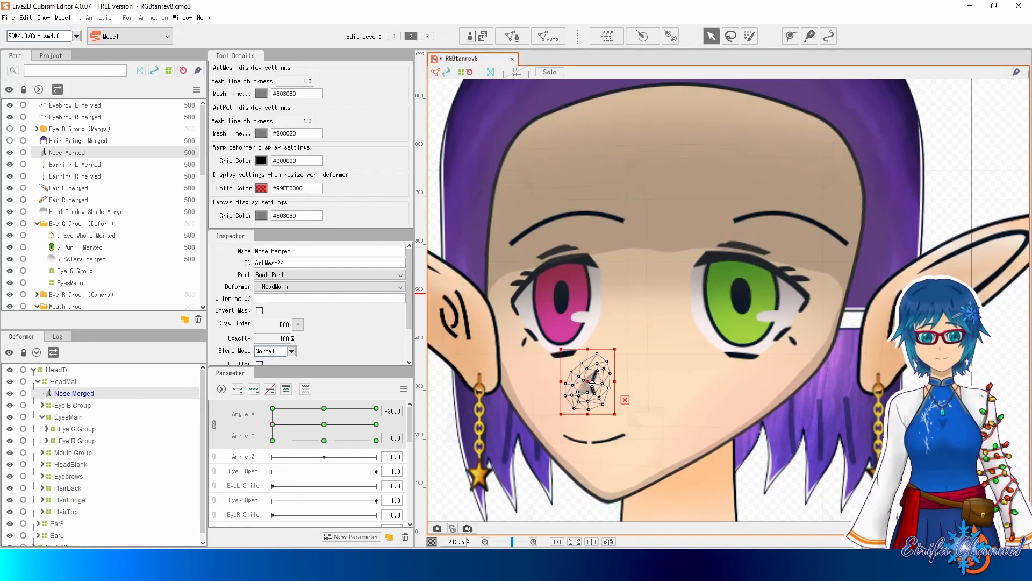
click(75, 452)
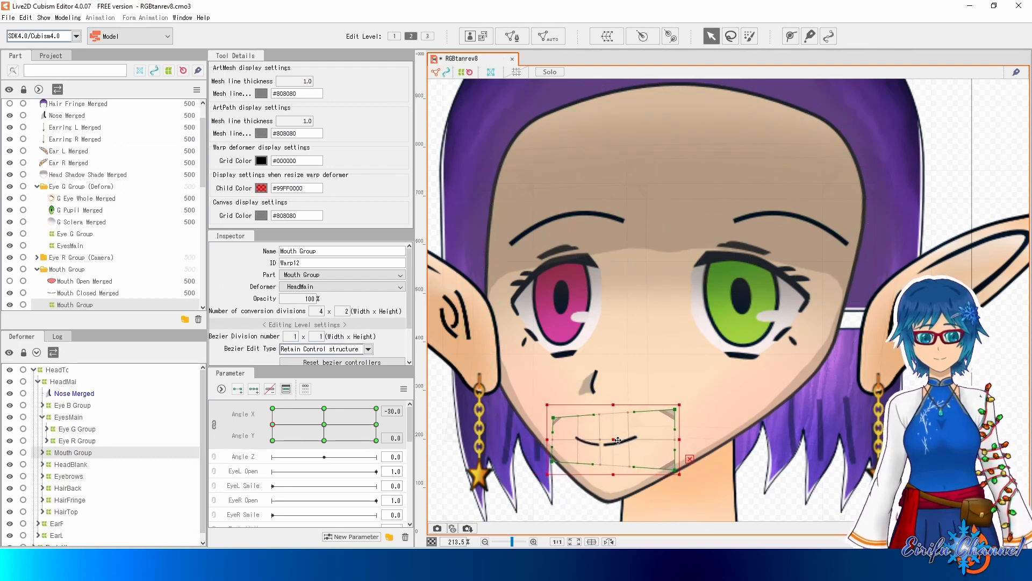
Nudge EyesMain's inner control points above and below the pink eye to refine its shape.
click(70, 418)
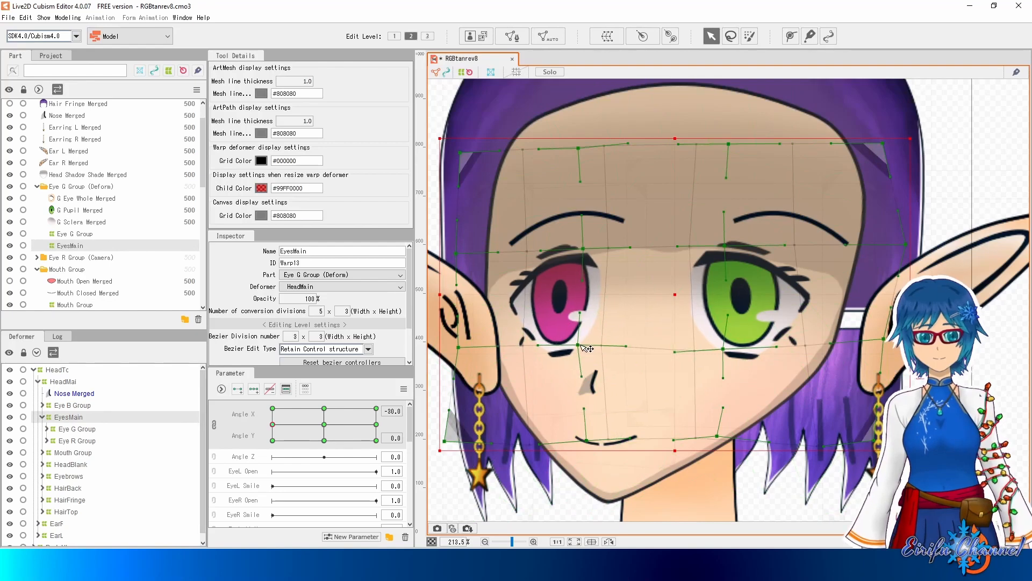
drag(582, 346, 581, 346)
drag(583, 246, 574, 248)
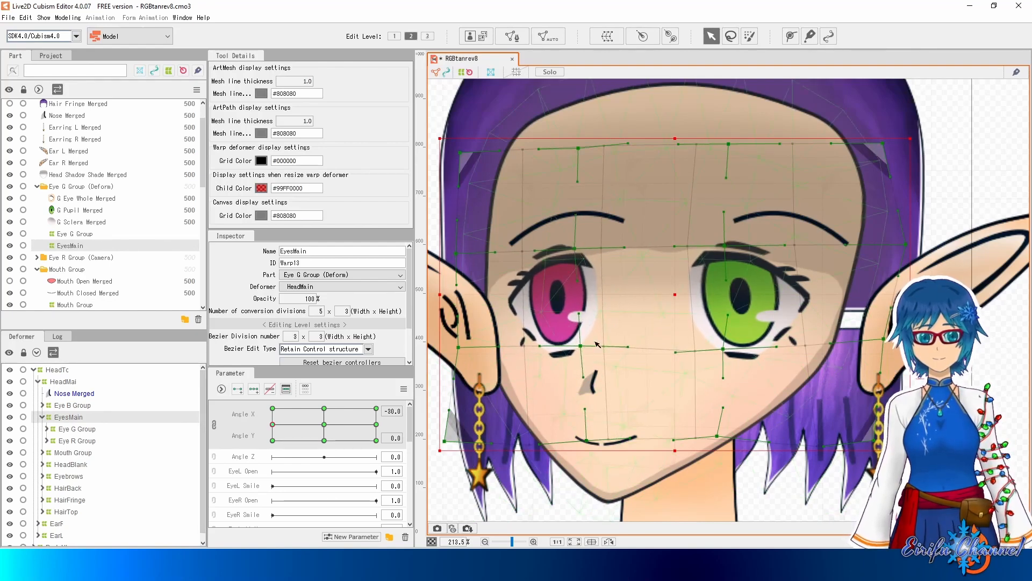
Shift EyesMain's inner points below the green eye slightly left and adjust its middle right-edge points, pulling the upper one inward.
drag(725, 352, 716, 346)
drag(719, 435, 712, 442)
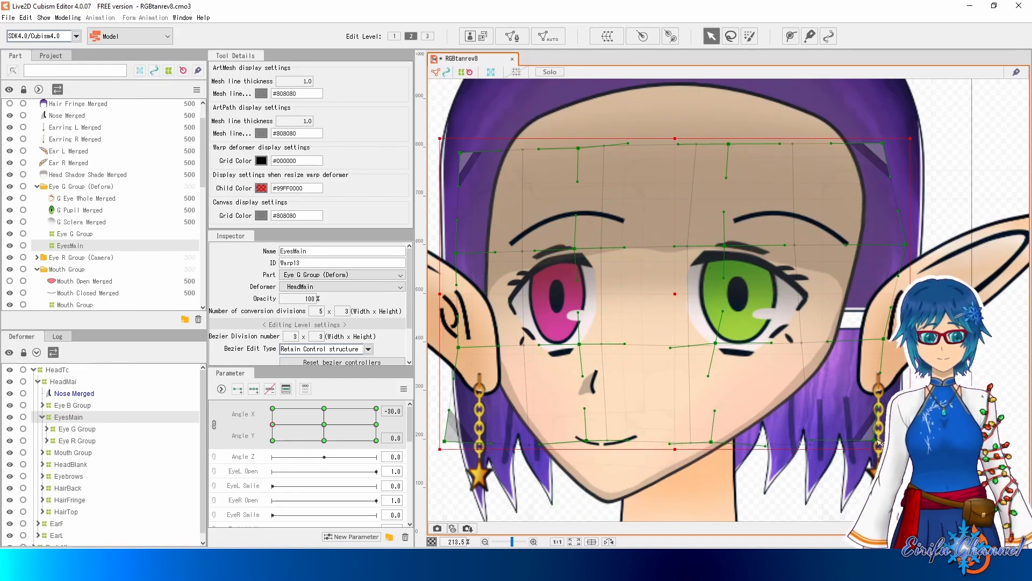
drag(914, 248, 893, 246)
drag(887, 353, 891, 325)
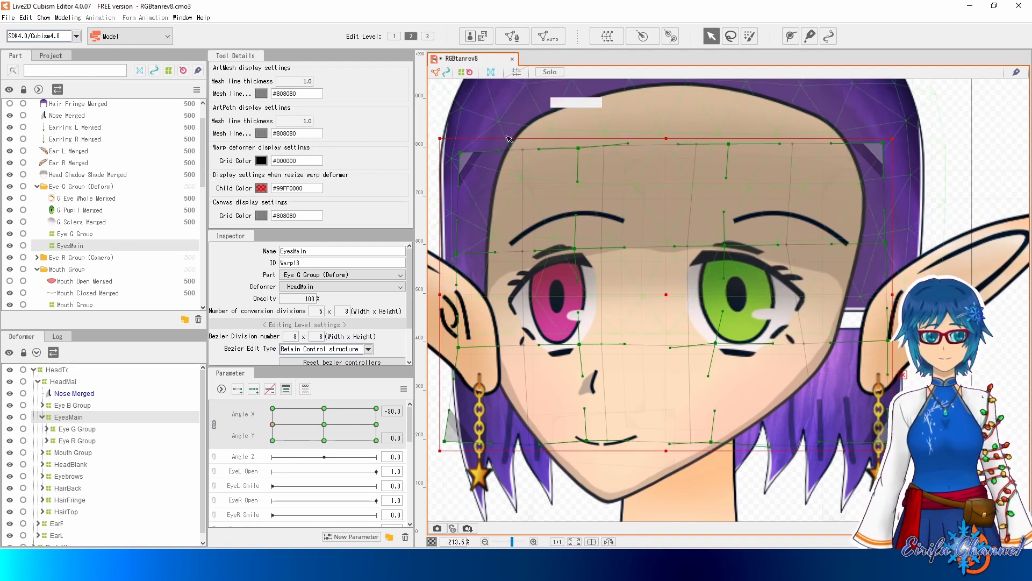
Lower EyesMain's top-left corner, upper inner point and upper left-edge point, pull the bottom-left corner inward and adjust the handle beneath the pink eye.
drag(460, 153, 460, 160)
drag(578, 148, 578, 156)
drag(456, 253, 457, 265)
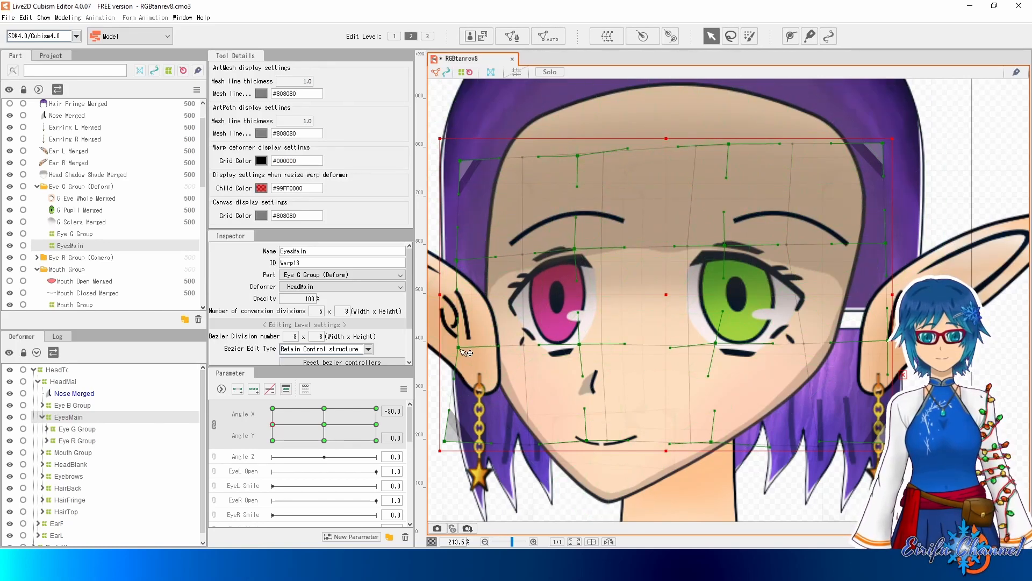
drag(453, 443, 479, 441)
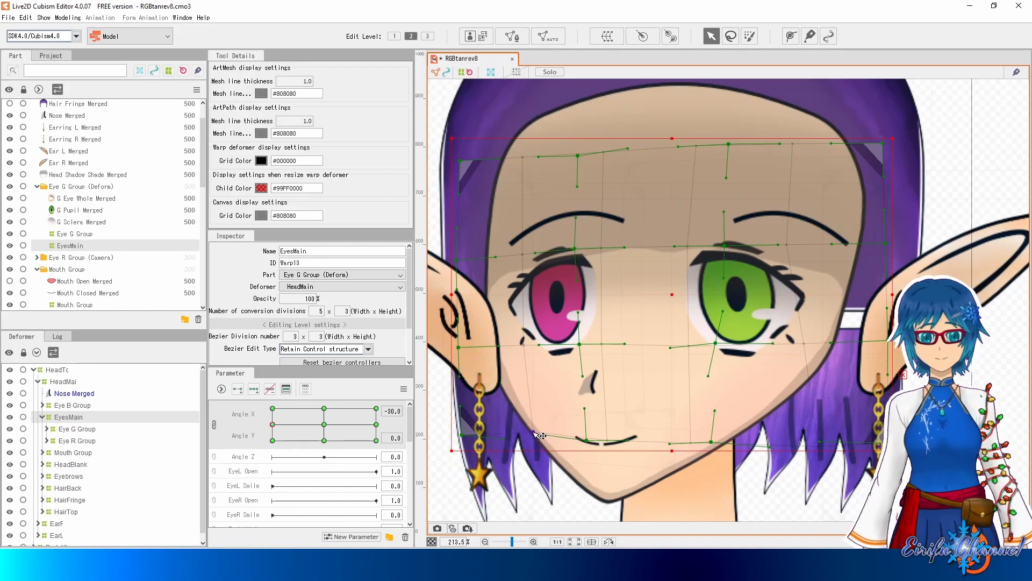
drag(523, 345, 527, 347)
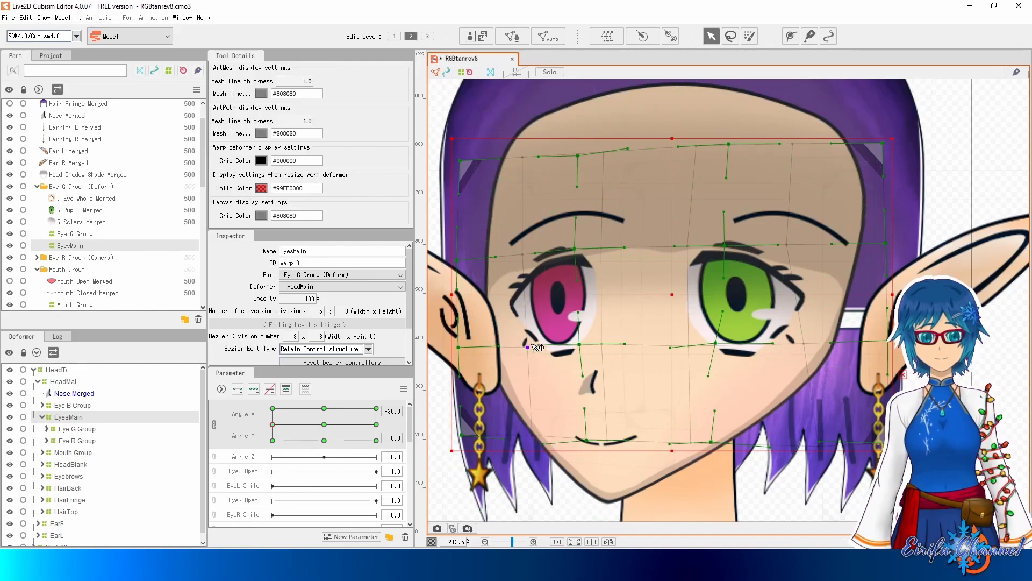
Nudge EyesMain's handle beneath the pink eye outward and shift its inner control points above and below the green eye left.
drag(601, 345, 608, 345)
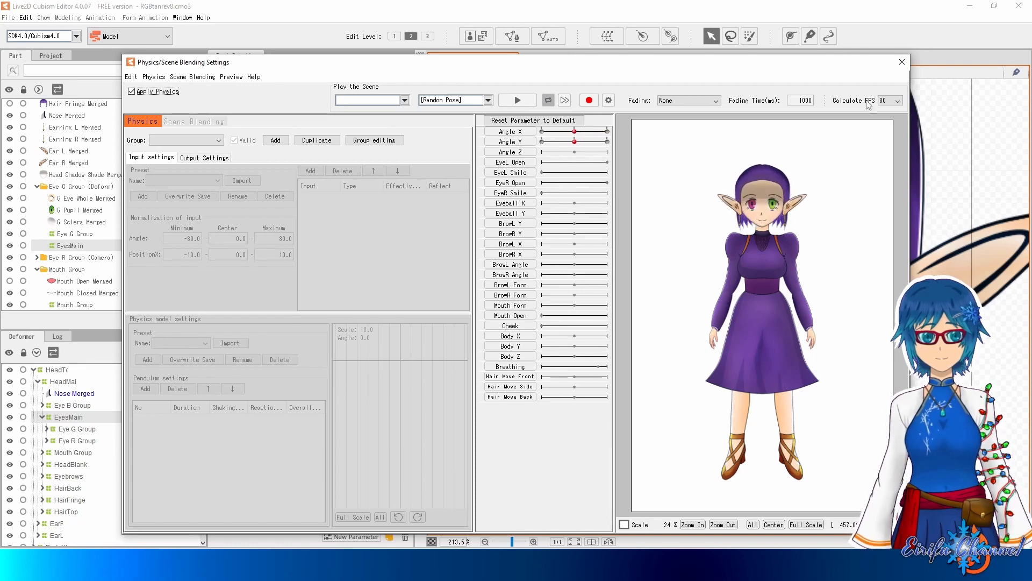
click(902, 63)
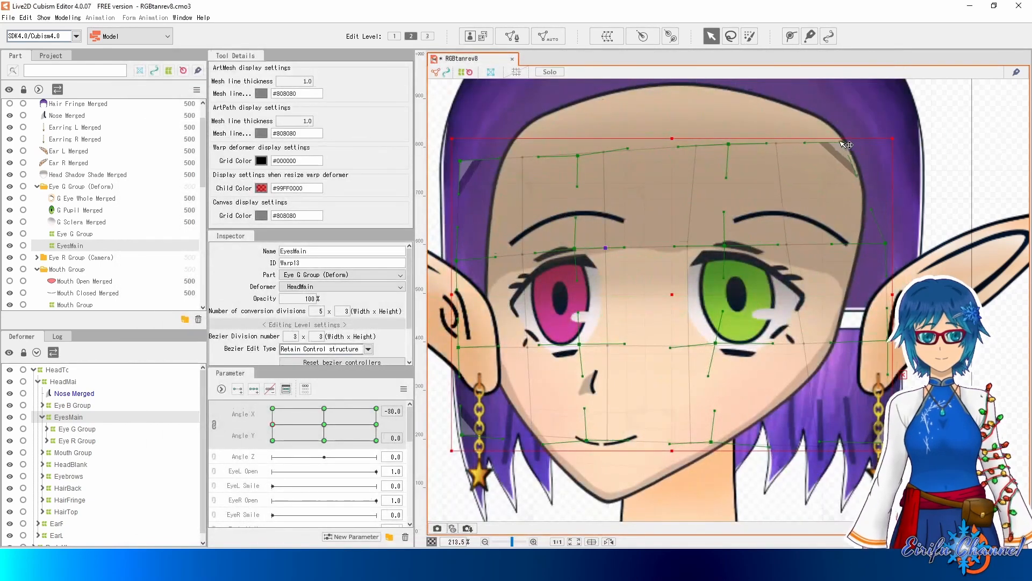
drag(729, 249, 700, 247)
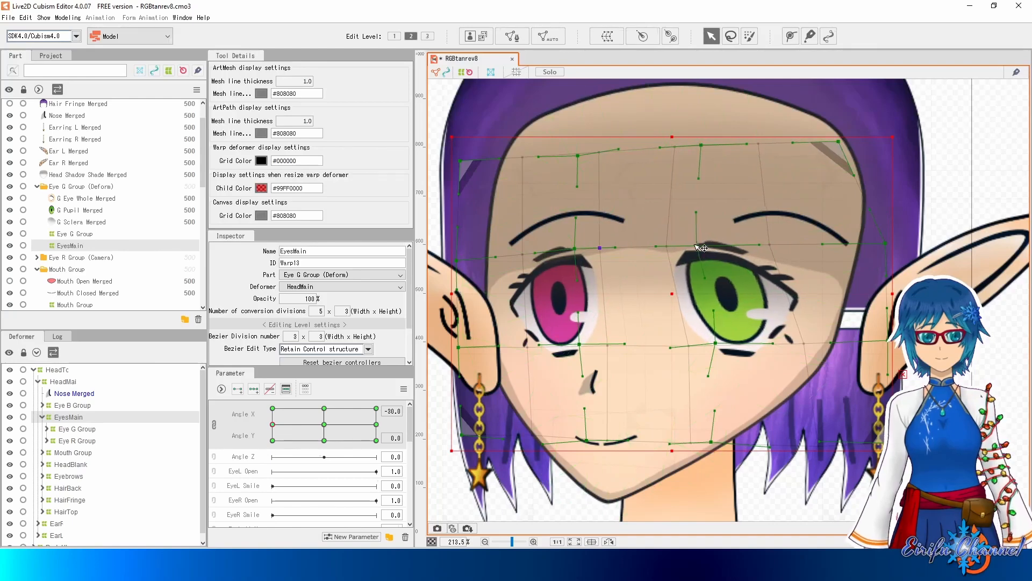
drag(717, 344, 690, 343)
drag(712, 441, 688, 445)
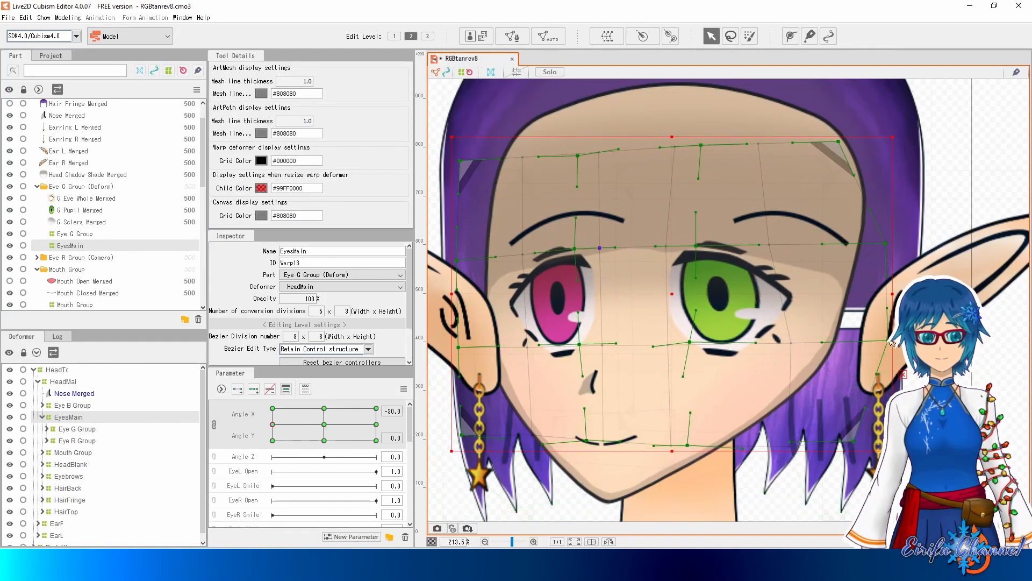
Pull EyesMain's two middle right-edge points inward to narrow the outer side of the green eye.
drag(890, 341, 861, 339)
drag(885, 243, 856, 243)
drag(864, 339, 847, 341)
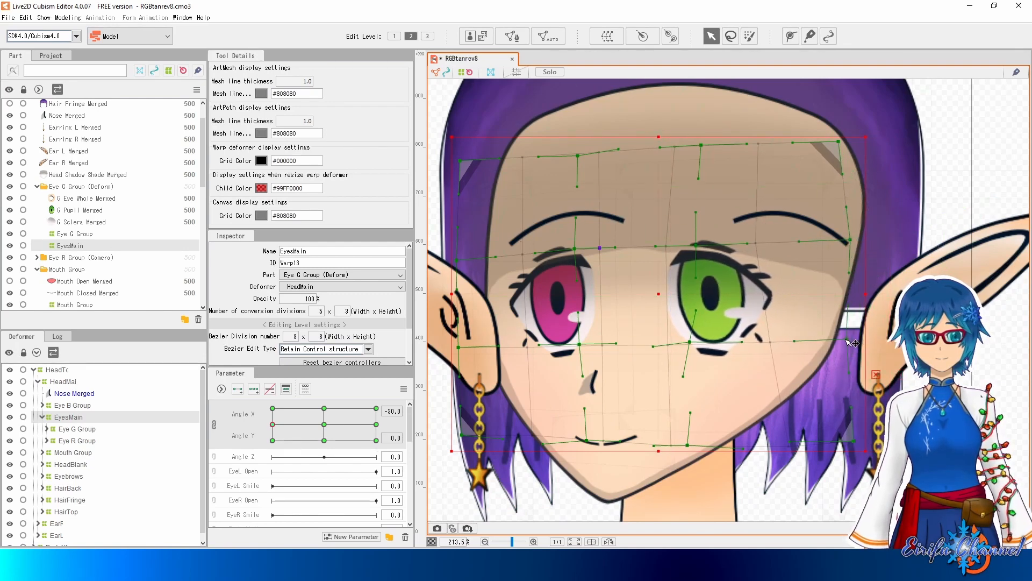
Shift EyesMain's inner column of control points left, from the top edge past the pink eye to the bottom edge.
drag(573, 251, 557, 251)
drag(588, 348, 571, 349)
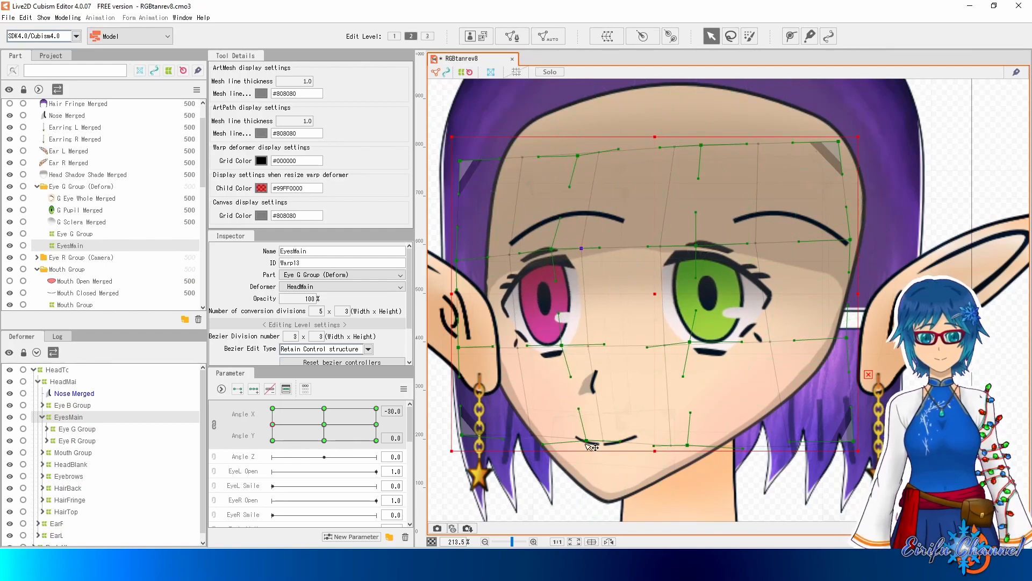
drag(587, 443, 562, 441)
drag(578, 156, 558, 159)
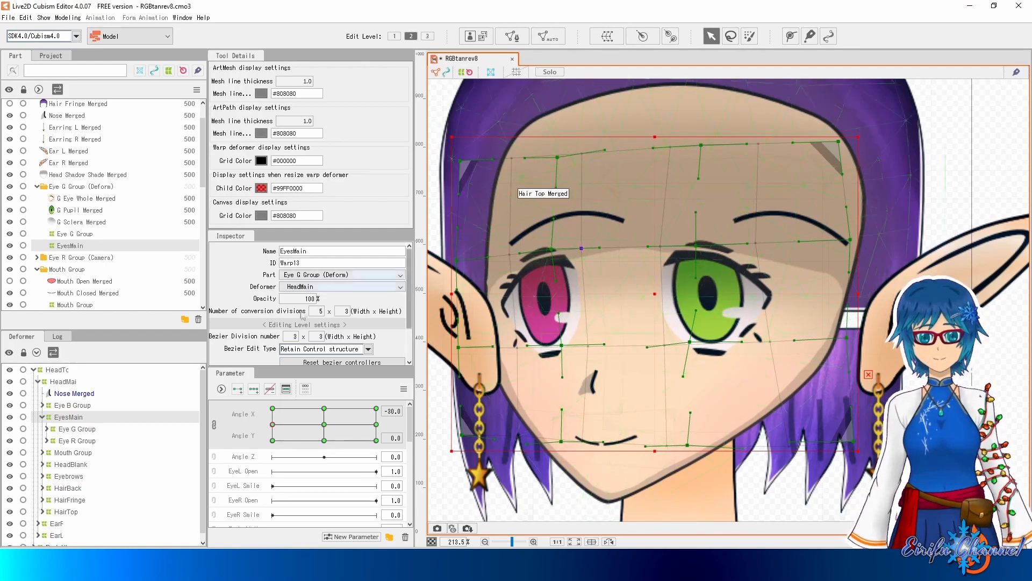
Narrow the Eyebrows deformer by pulling its right corners well inward, lowering its top-left corner and moving both left corners slightly inward.
click(67, 477)
drag(877, 182, 775, 202)
drag(875, 262, 793, 261)
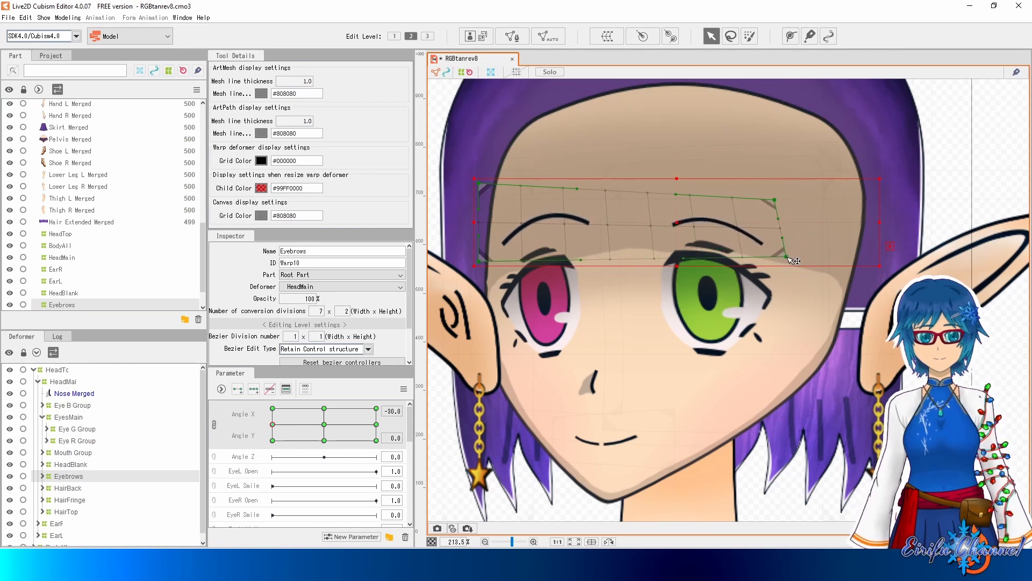
drag(479, 184, 492, 209)
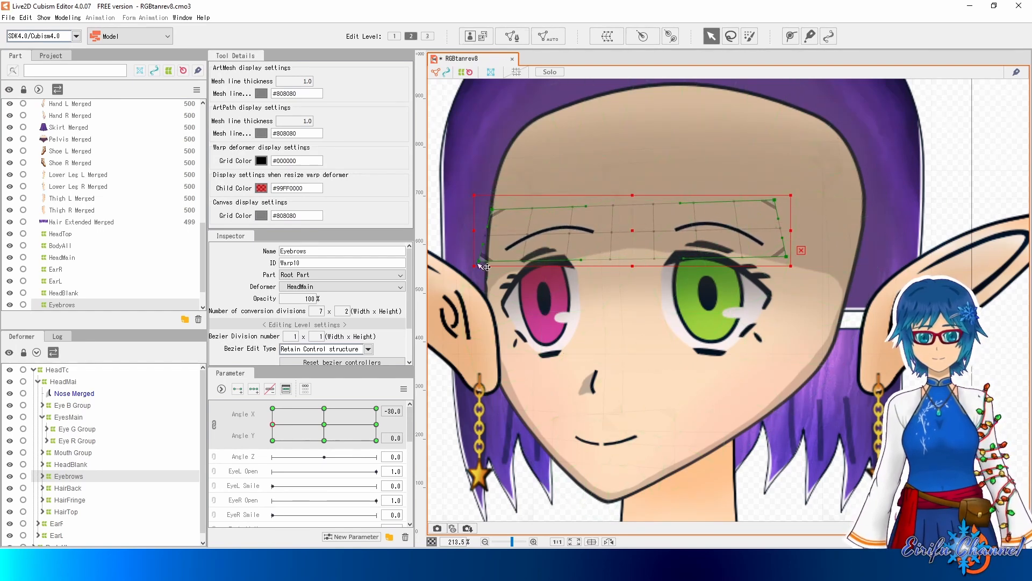
drag(484, 266, 490, 265)
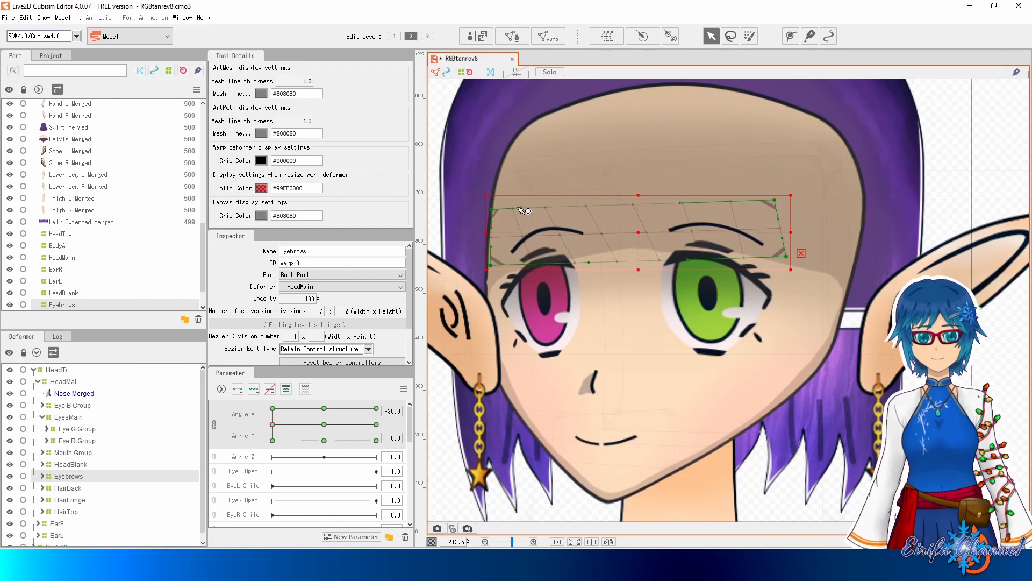
Slide the Eyebrows deformer's handles along its top and bottom edges left to compress the eyebrow above the pink eye.
drag(520, 208, 517, 213)
drag(588, 263, 546, 263)
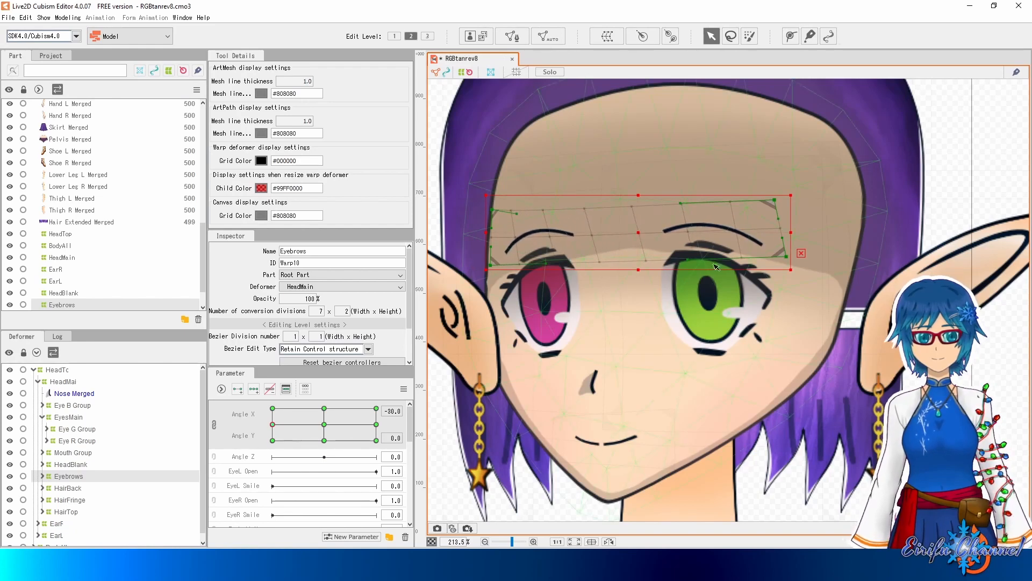
drag(695, 262, 634, 262)
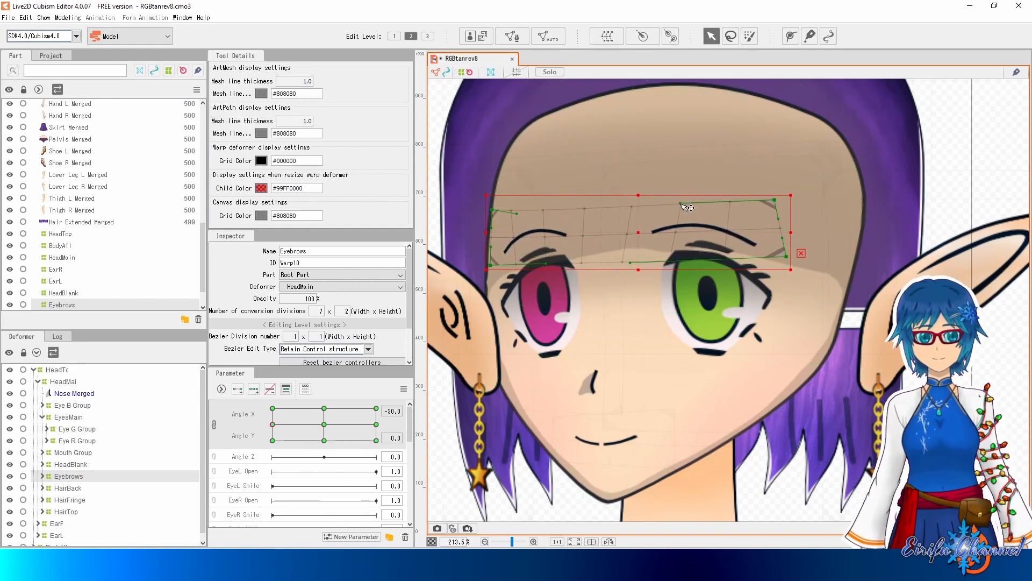
drag(686, 207, 643, 207)
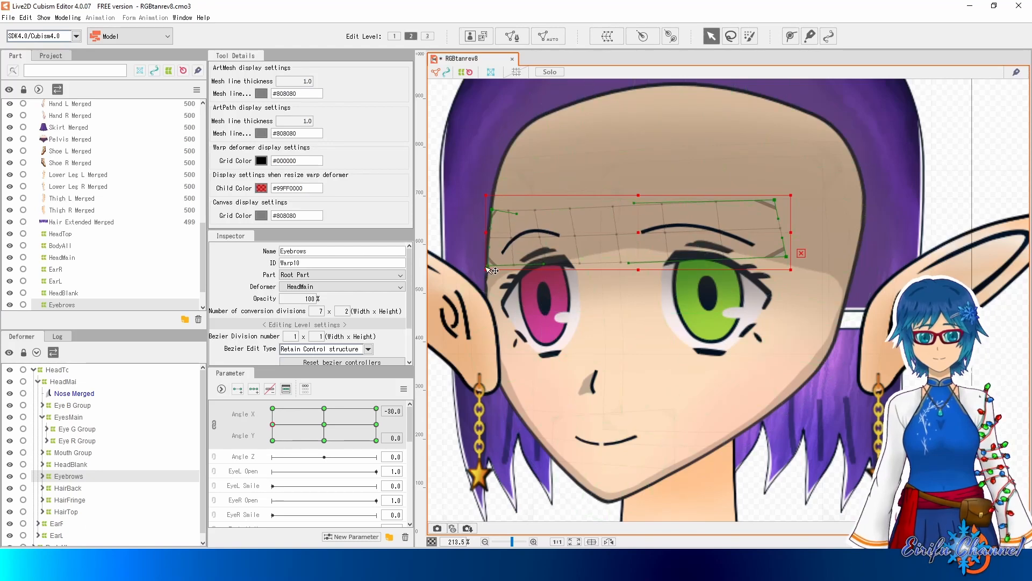
Spread the Eyebrows deformer's left and right corners outward again and raise the whole deformer slightly above the eyes.
drag(487, 268, 476, 271)
drag(491, 211, 488, 216)
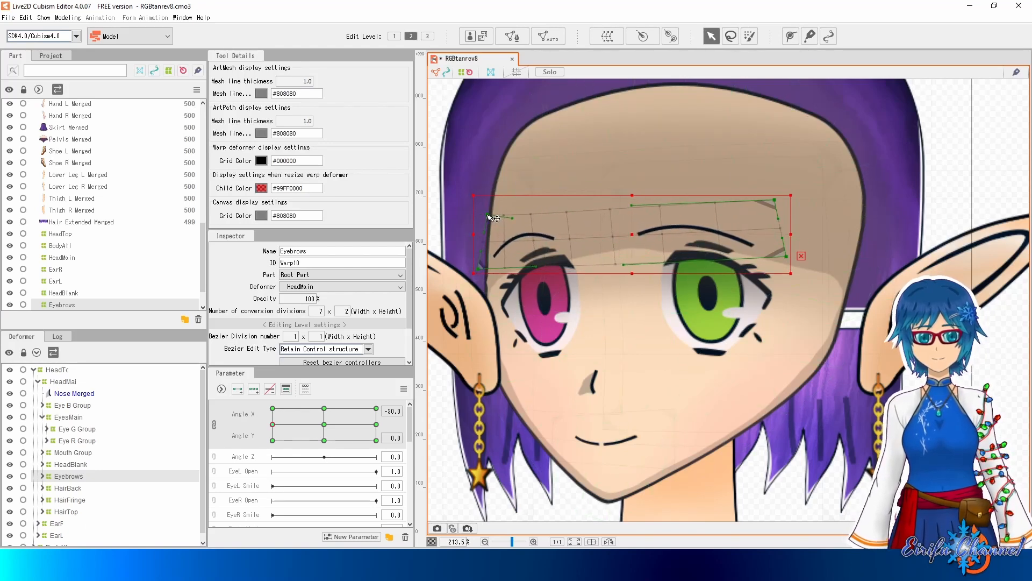
drag(775, 200, 793, 198)
drag(787, 256, 812, 263)
drag(796, 200, 824, 217)
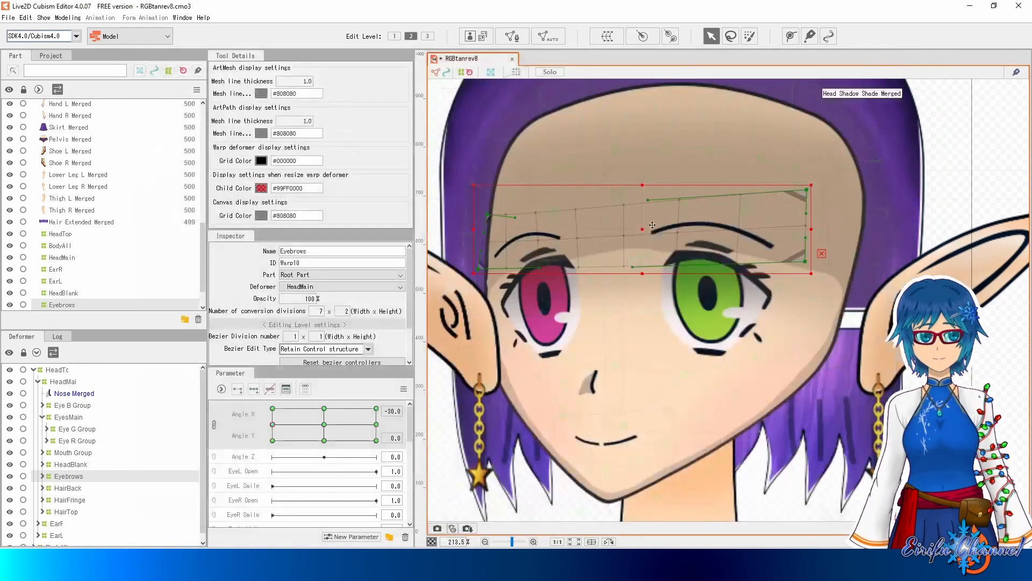
drag(648, 234, 641, 220)
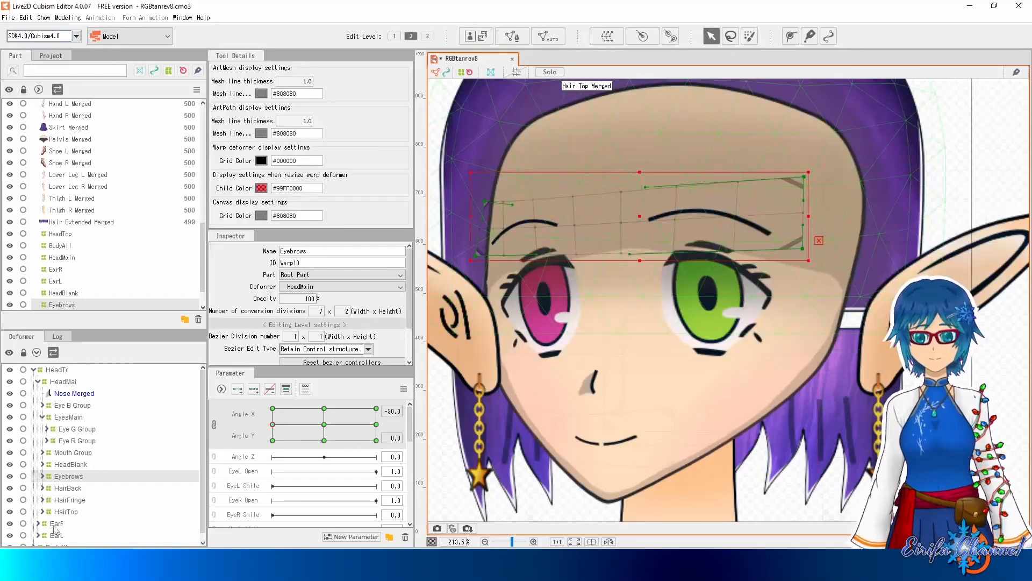
Move the EarR deformer left and the EarL deformer slightly right so both ears follow the turned face.
click(54, 525)
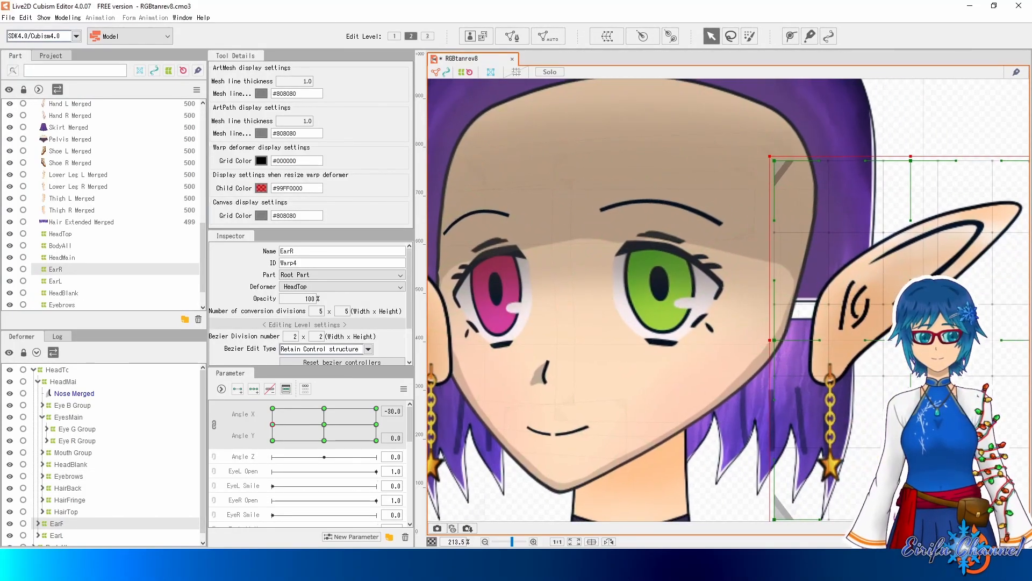
drag(914, 341, 858, 339)
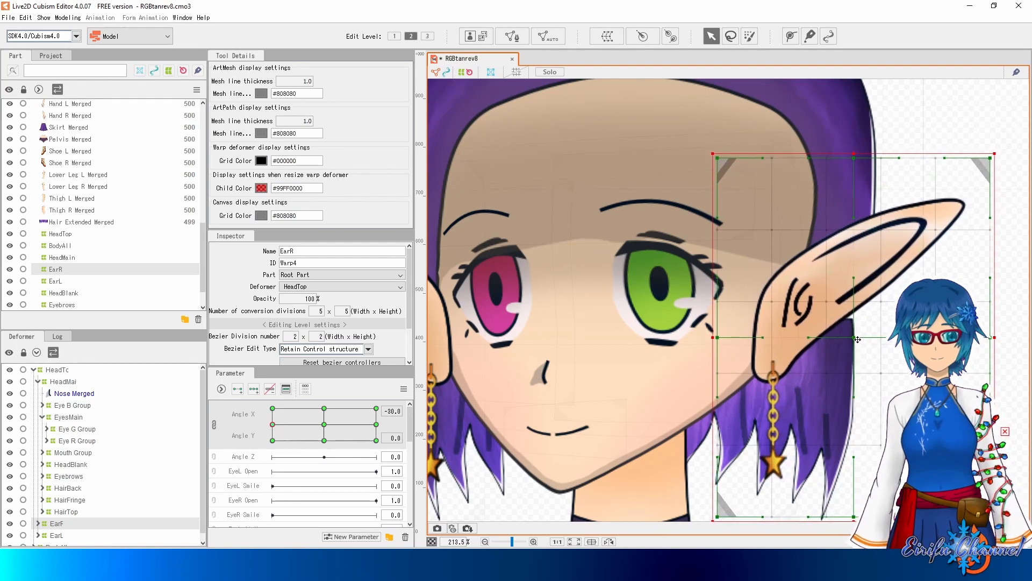
drag(587, 333, 670, 332)
click(48, 534)
drag(626, 361, 716, 360)
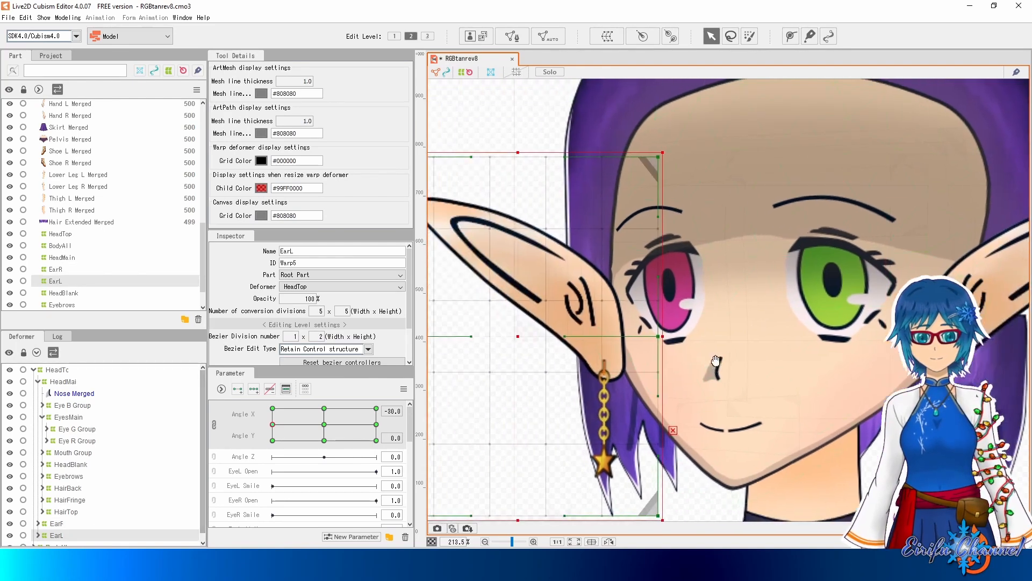
drag(519, 342, 550, 336)
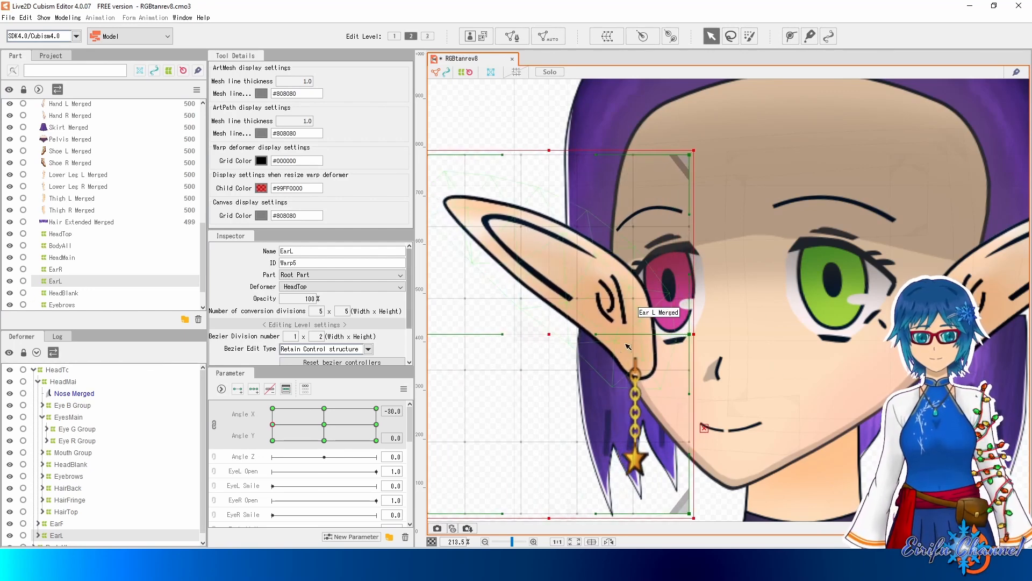
drag(549, 334, 544, 334)
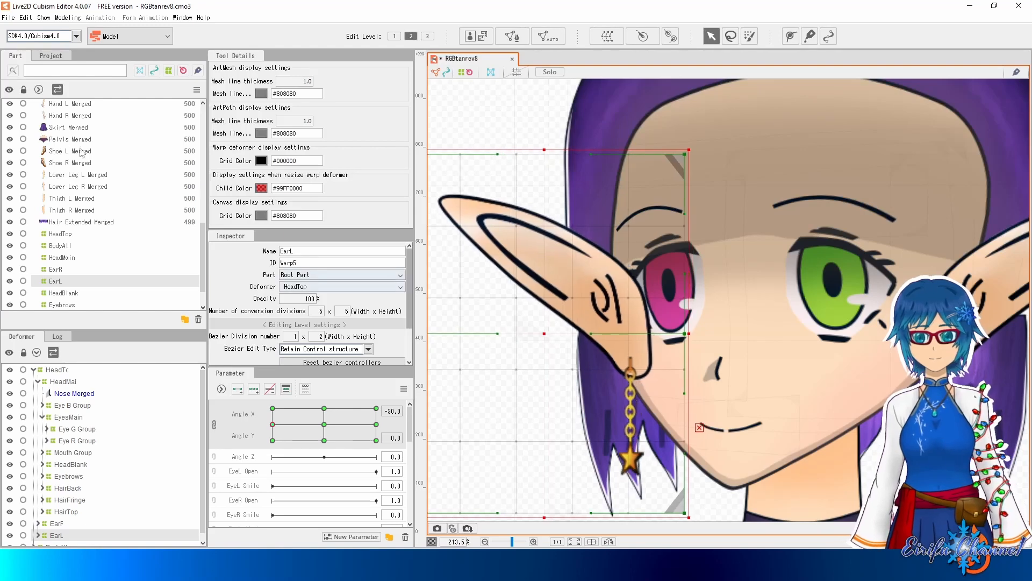
Hide the Ear L Merged mesh to examine the face edge and pink eye behind it, and show it again.
scroll(53, 194, up, 3)
scroll(119, 222, up, 2)
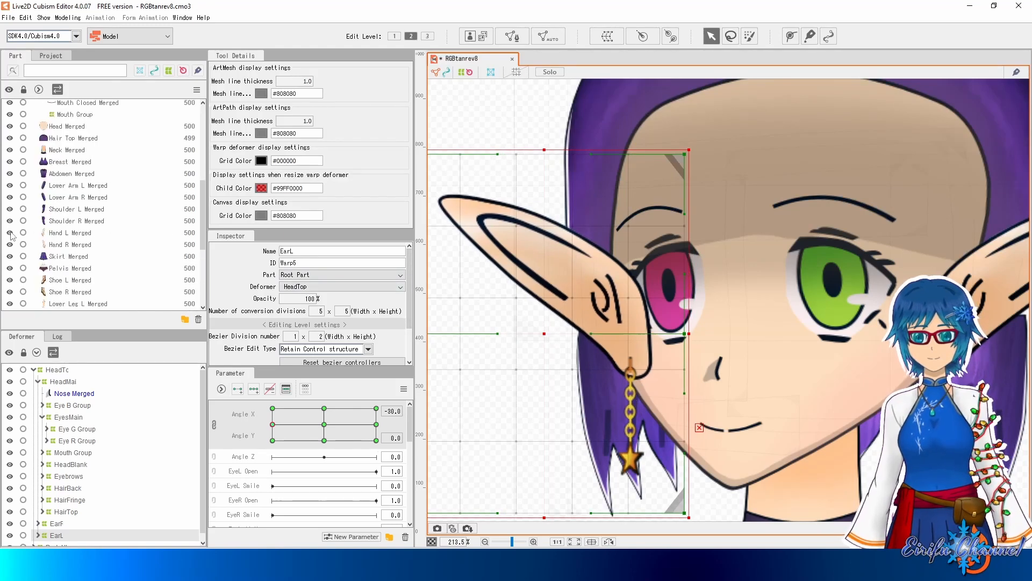
scroll(11, 235, up, 5)
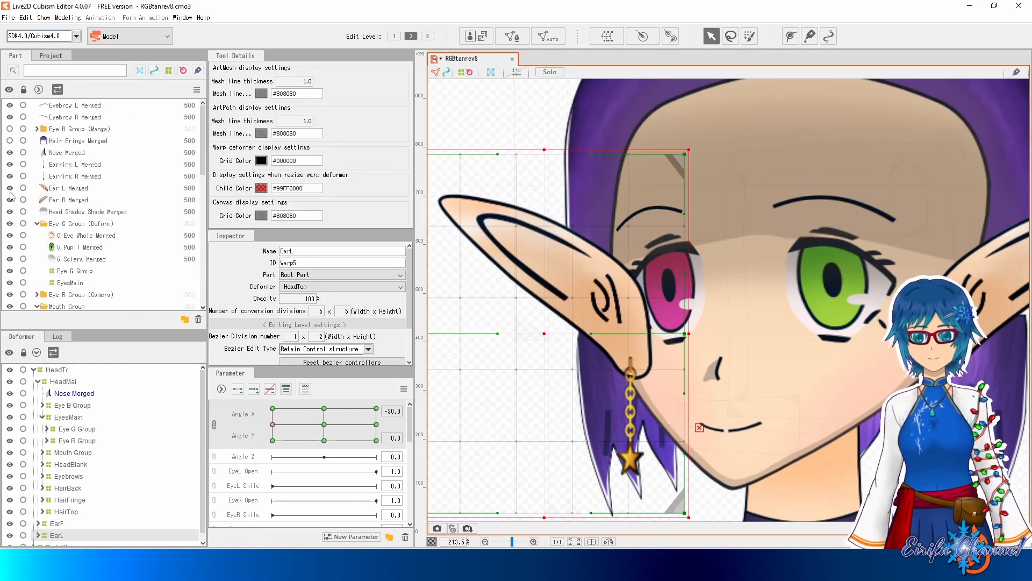
click(10, 187)
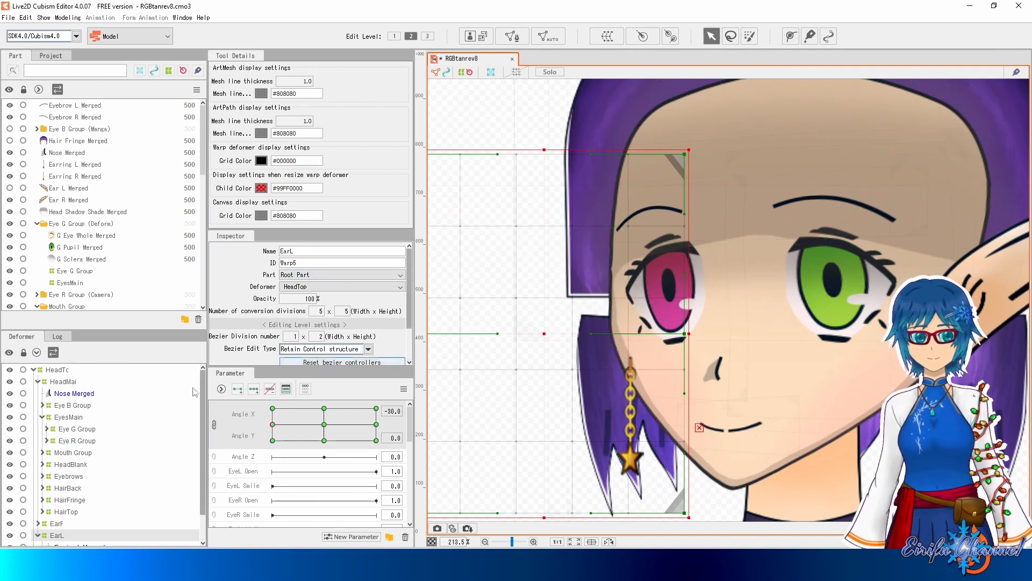
click(147, 419)
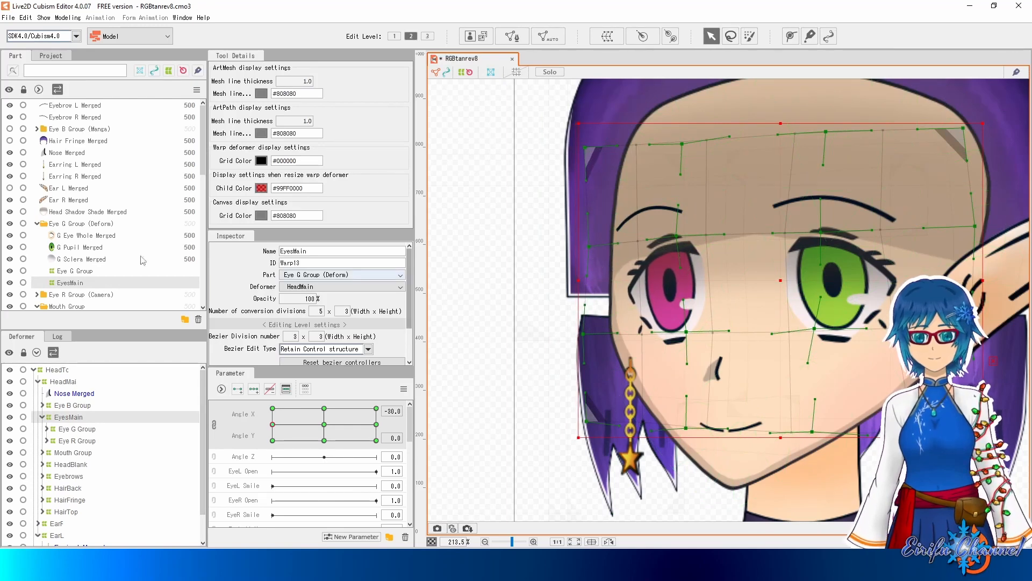
click(10, 187)
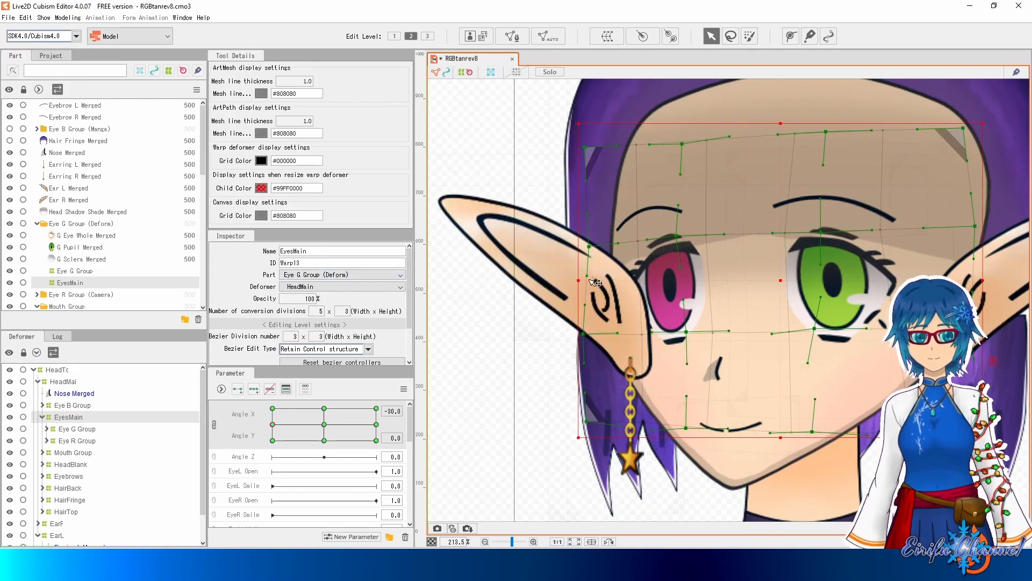
drag(590, 280, 559, 278)
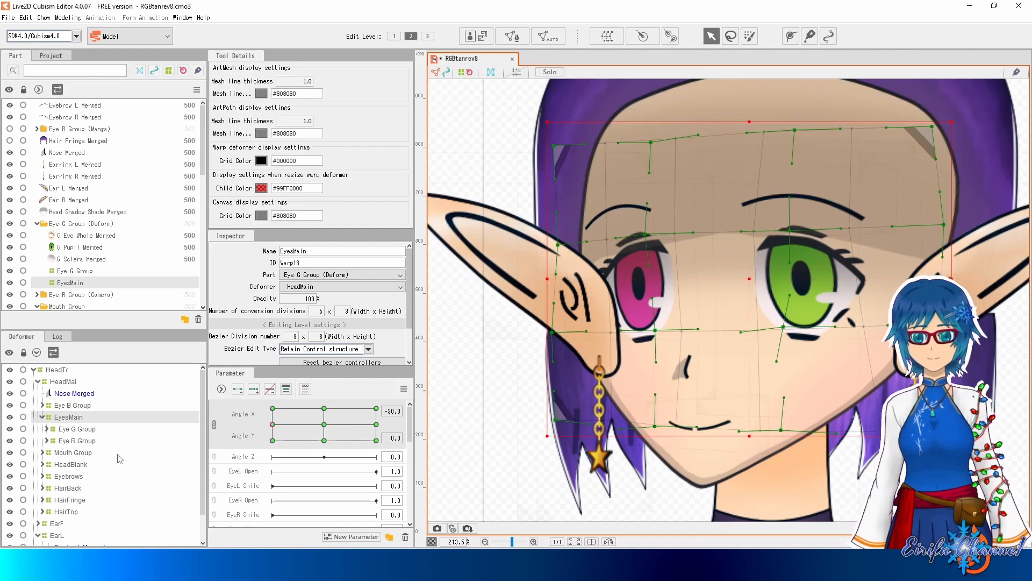
Expand the EarR and EarL deformers and lower the Ear L Merged mesh's draw order to 499.
scroll(90, 494, down, 1)
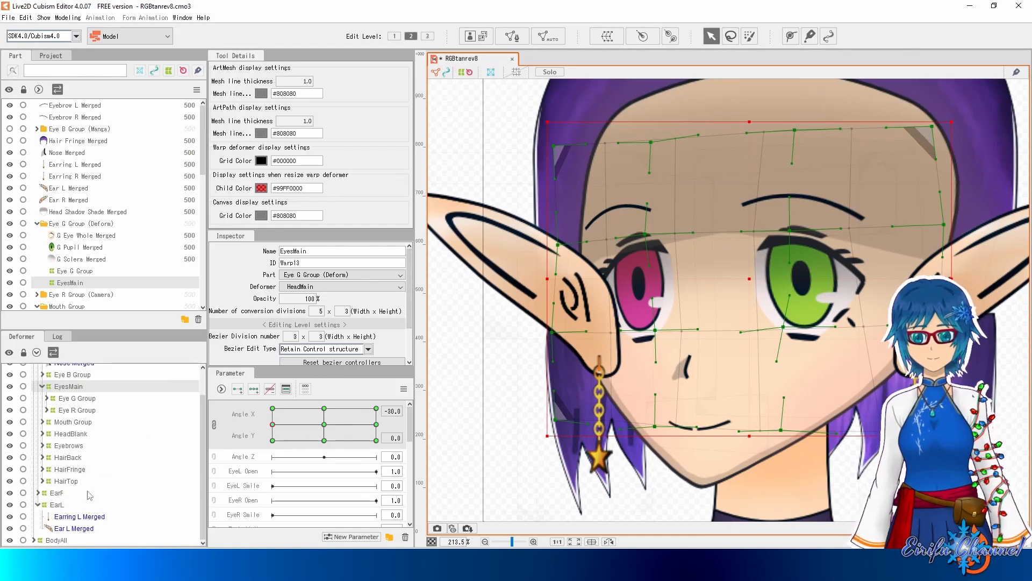
click(58, 505)
click(68, 529)
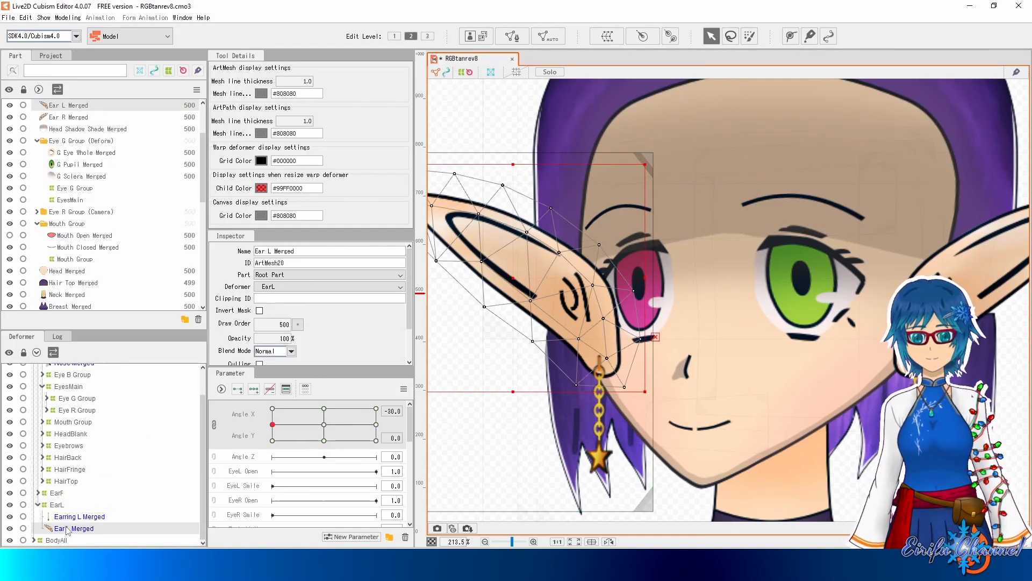
click(88, 517)
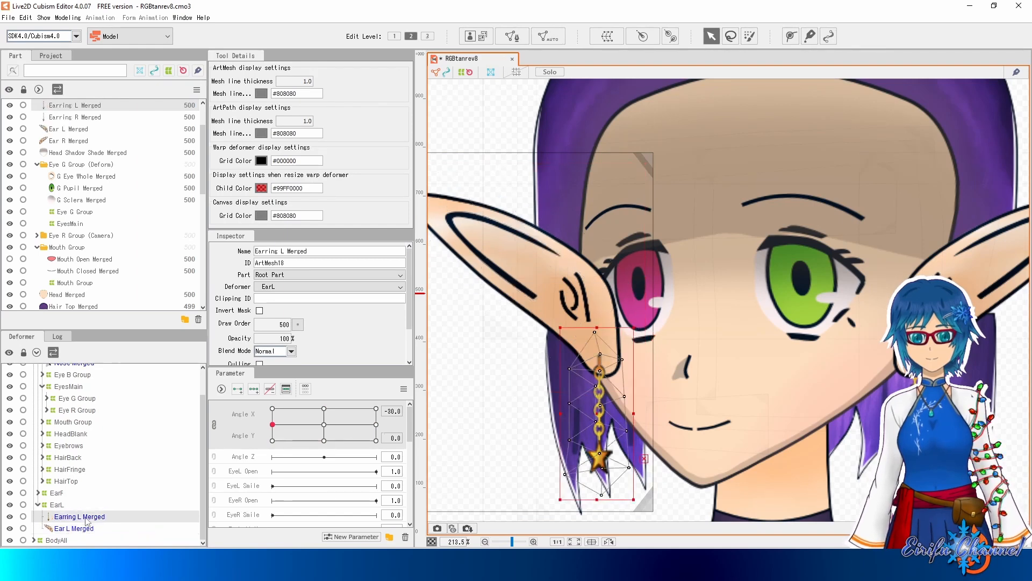
click(58, 505)
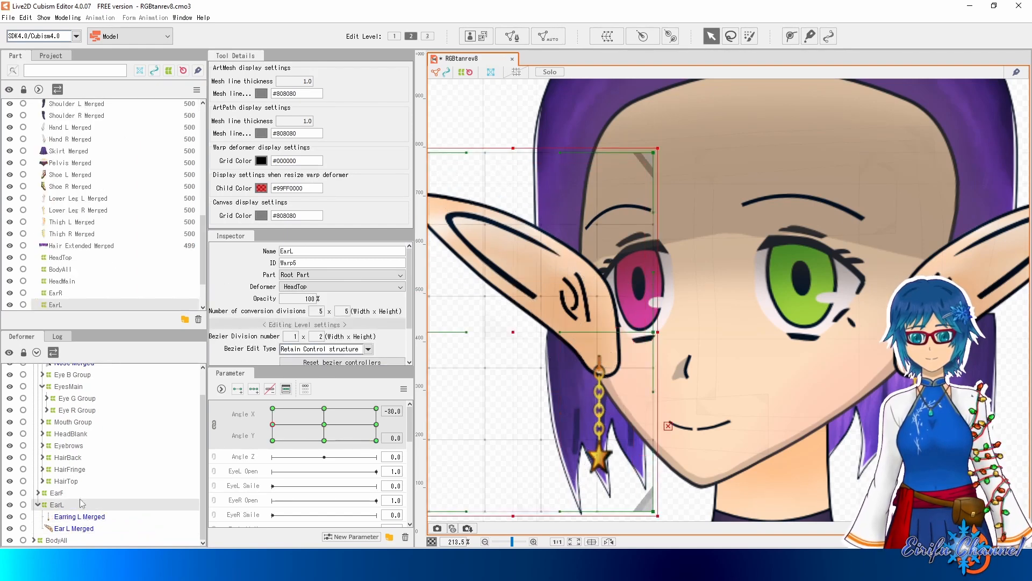
click(38, 493)
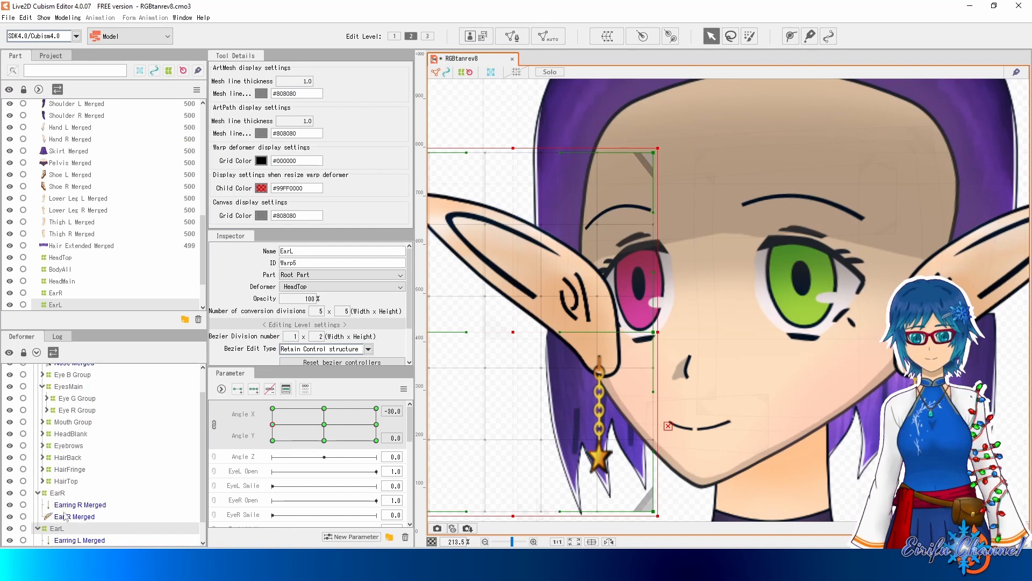
click(66, 514)
scroll(73, 519, down, 2)
click(65, 529)
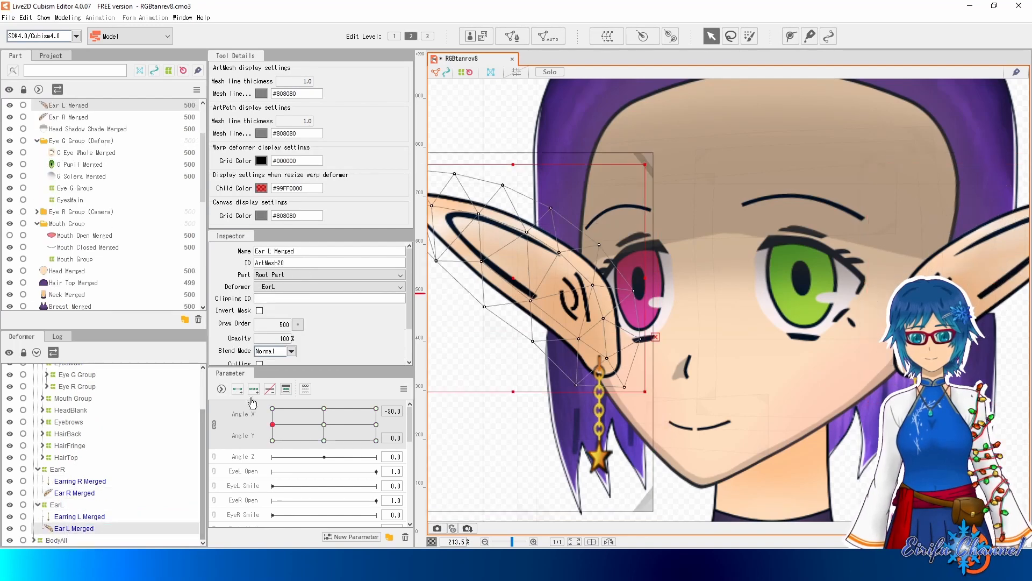
click(298, 325)
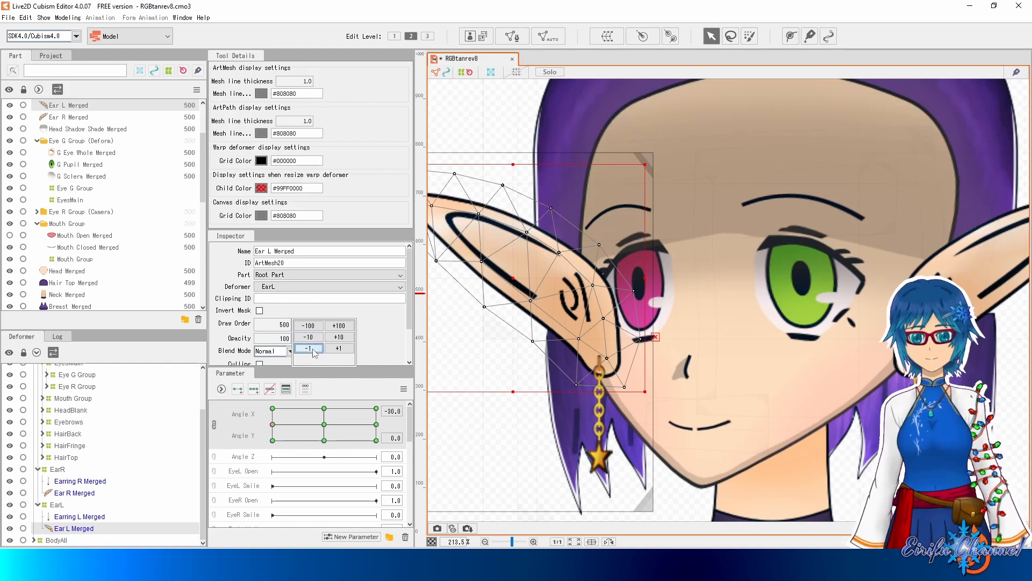
click(313, 350)
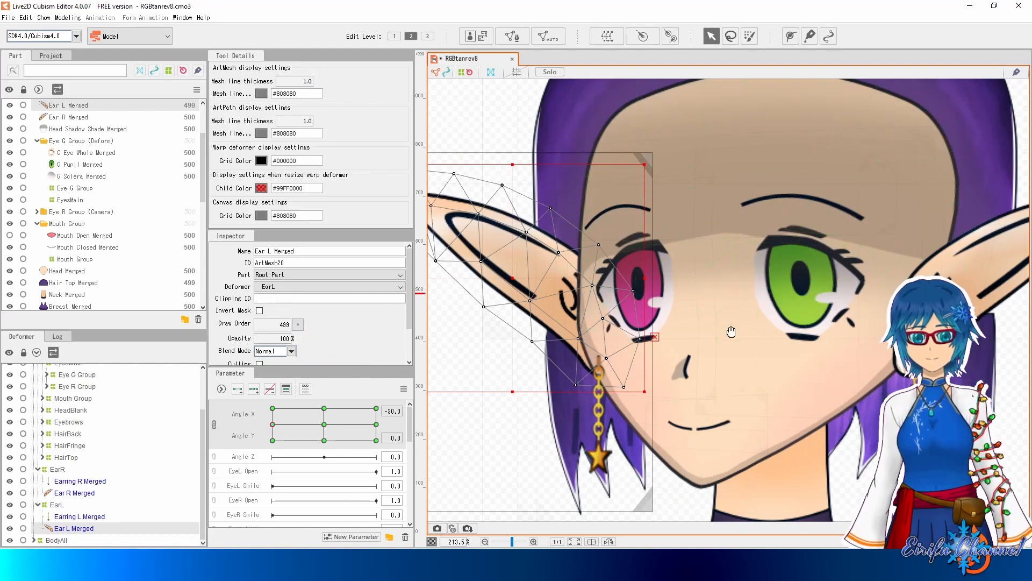
Preview the head turn in the physics settings to check how the ears sit against the face.
mouse_move(731, 332)
mouse_down()
mouse_move(890, 329)
mouse_move(657, 321)
mouse_up()
key(ctrl+p)
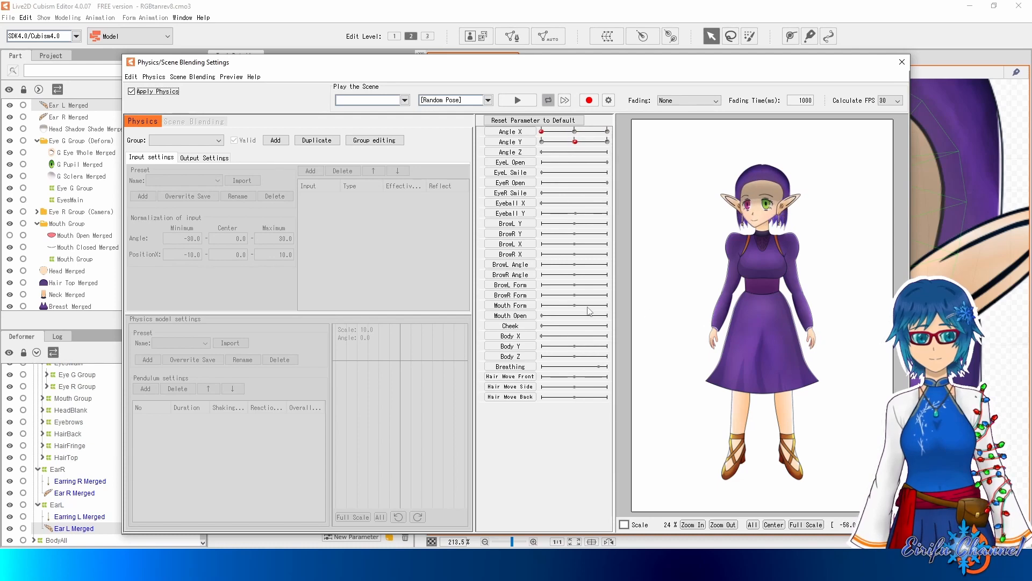
drag(587, 311, 860, 327)
click(902, 62)
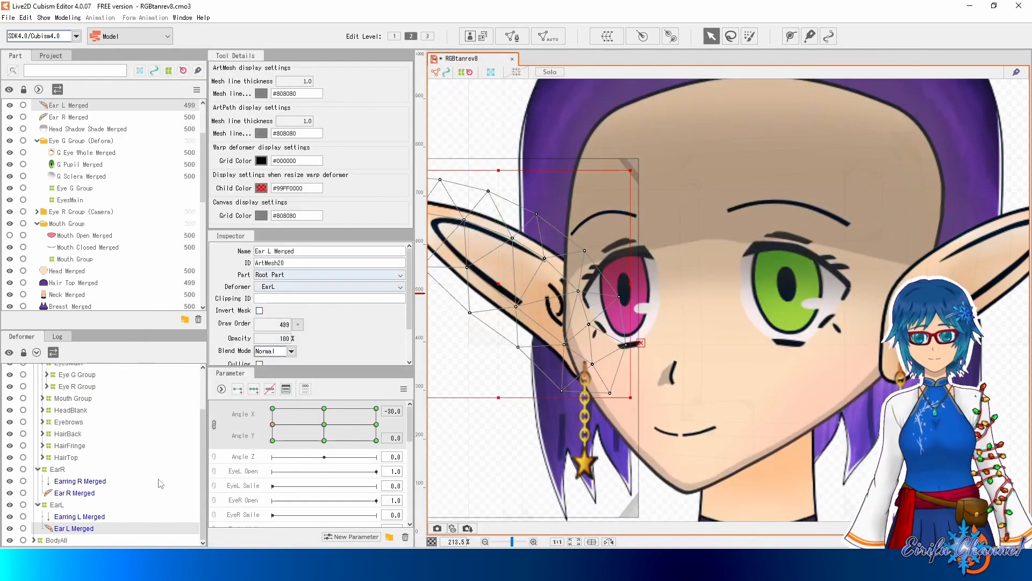
Pull the upper outer corner of the EarL deformer inward and down to shorten the far ear.
click(58, 505)
drag(654, 316, 734, 342)
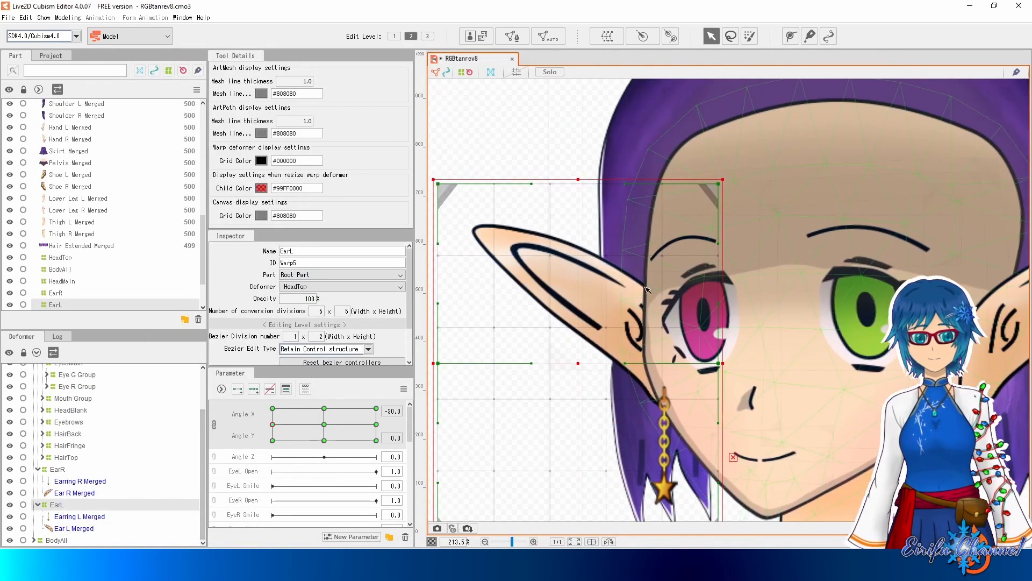
drag(437, 183, 461, 200)
Stretch the outer edge of the EarR deformer outward and upward, and check the head turn in the physics preview.
click(57, 473)
drag(760, 339, 484, 365)
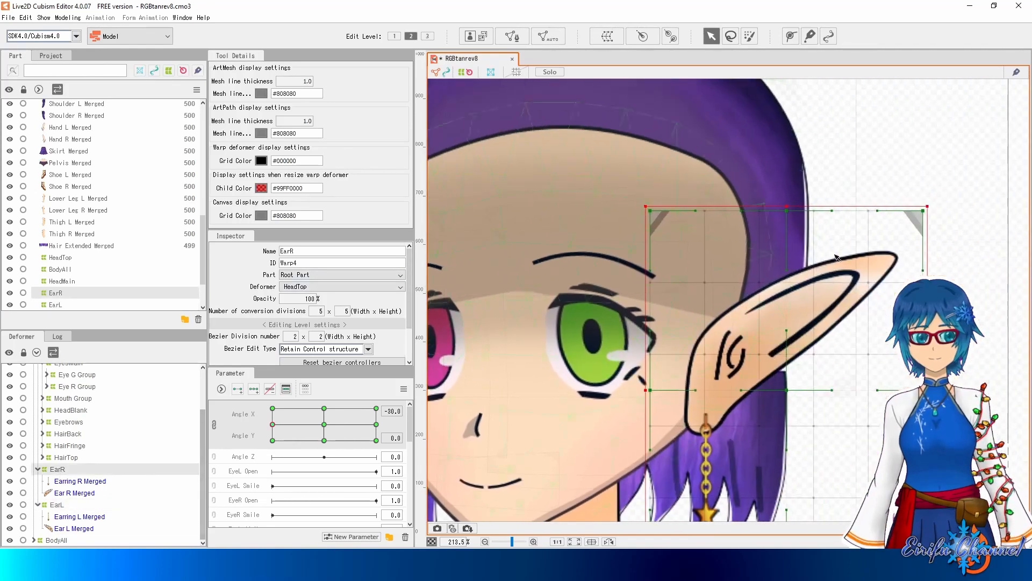
drag(926, 210, 949, 190)
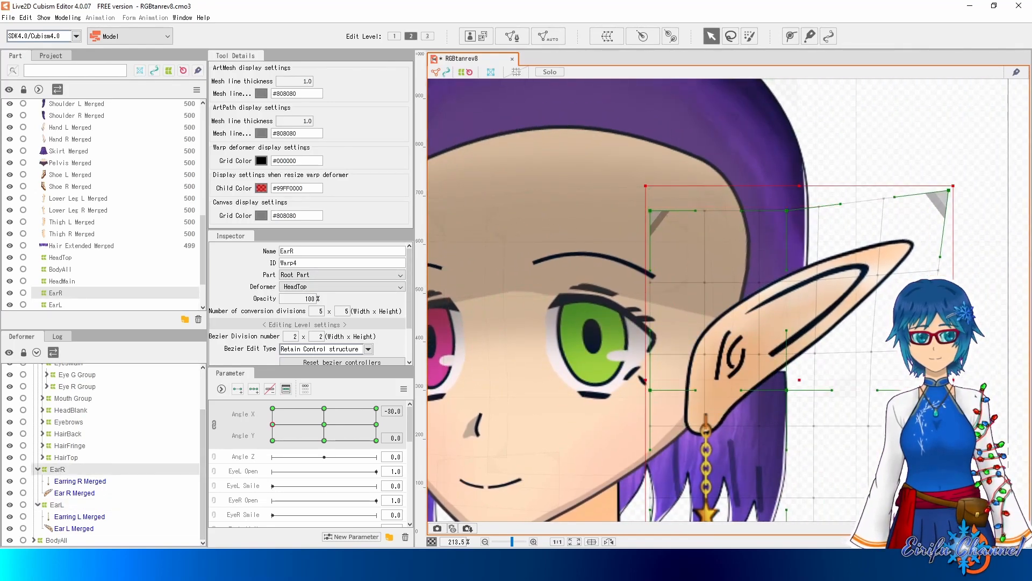
drag(923, 390, 925, 384)
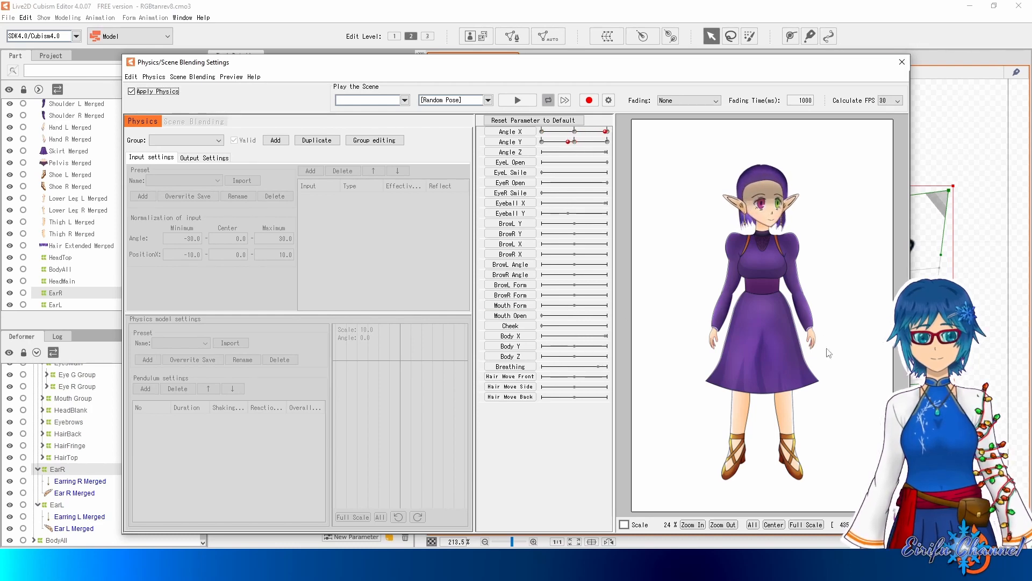
click(902, 62)
Move the EarL deformer's upper outer corner further inward and slightly up, and check the ears in the physics preview.
drag(476, 268, 719, 264)
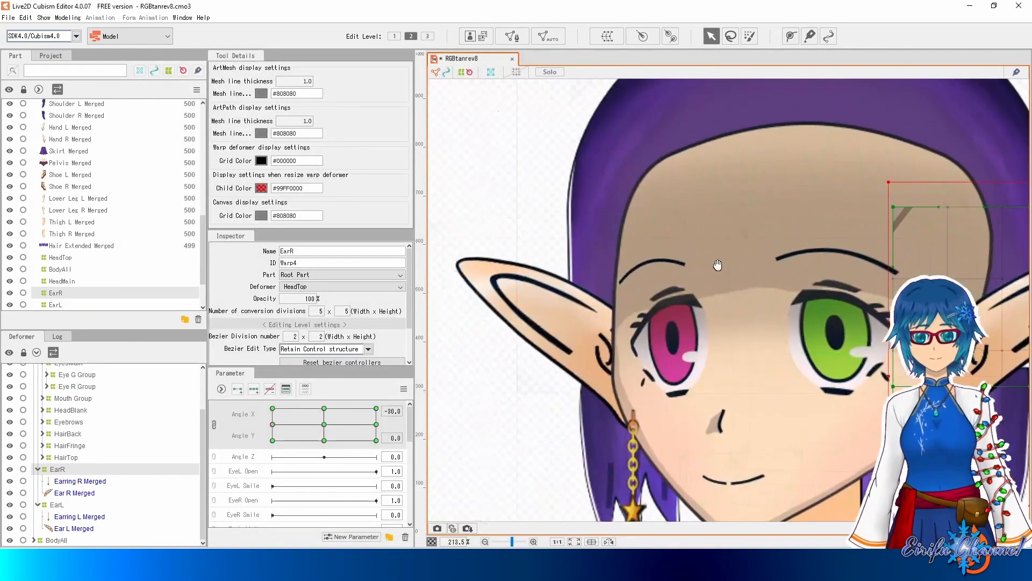
click(57, 504)
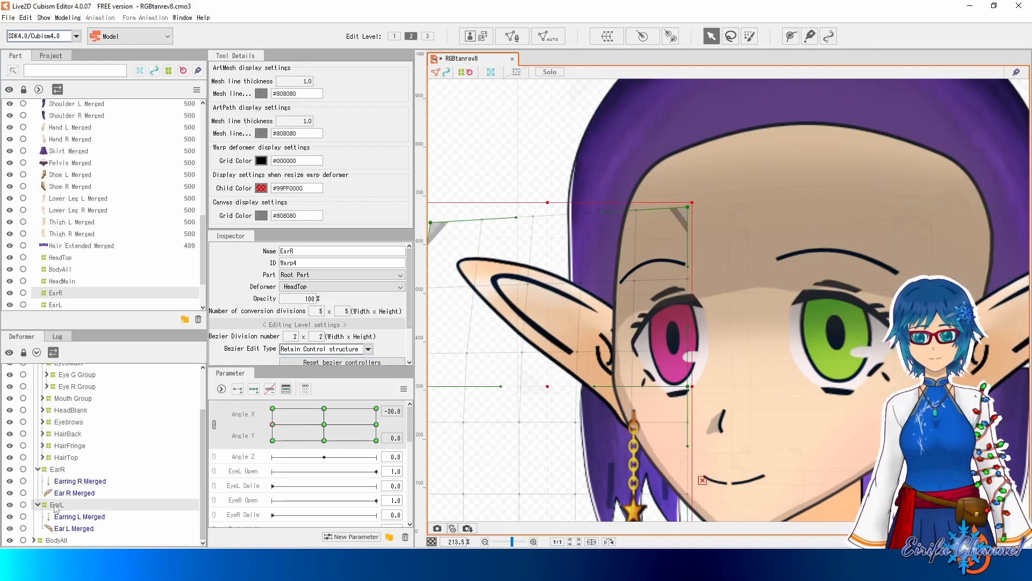
drag(545, 257, 617, 254)
drag(510, 221, 528, 209)
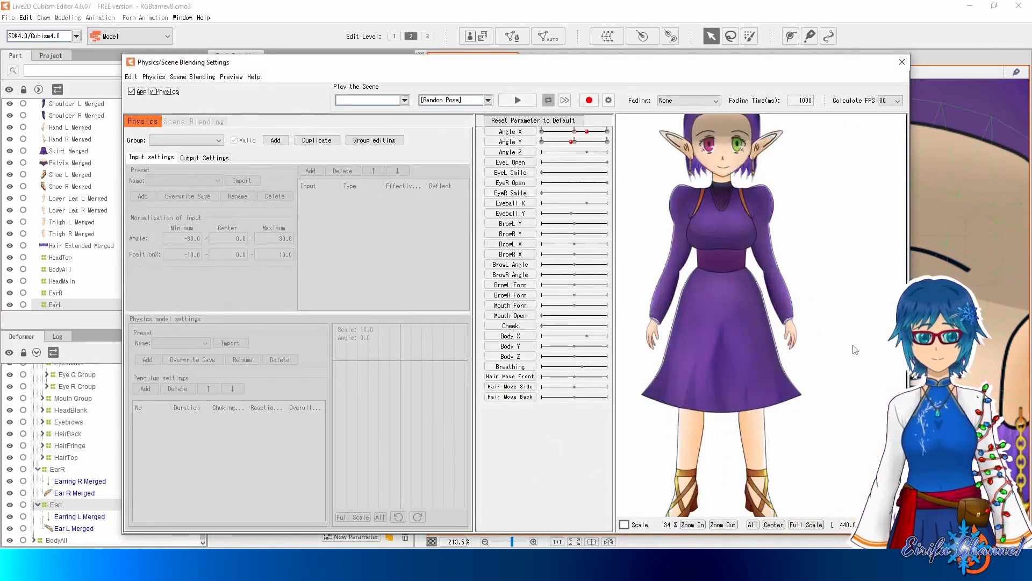
scroll(755, 188, down, 3)
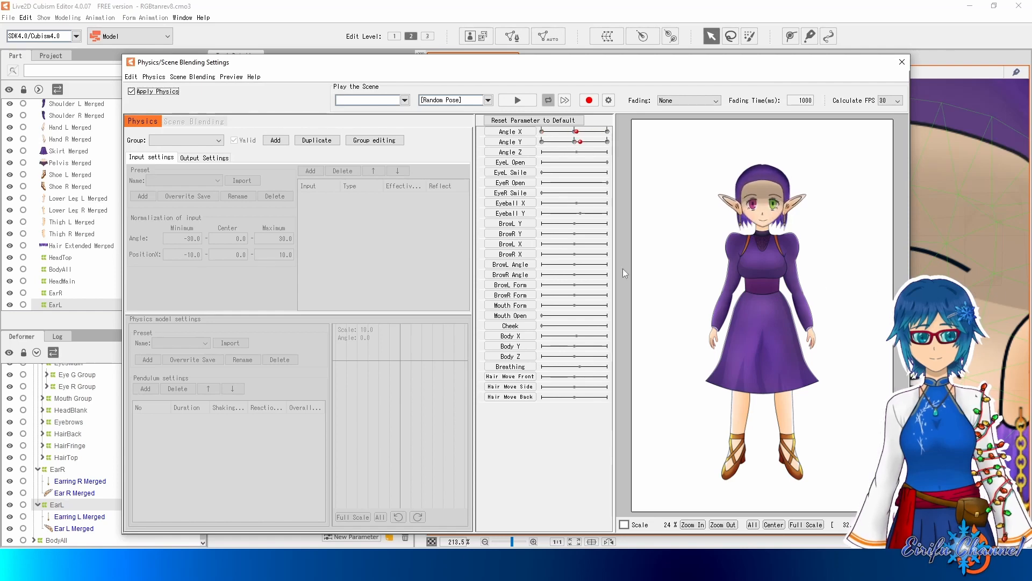
key(Escape)
Shift the inner control points of the HeadBlank deformer's upper two rows toward the pink-eye side.
scroll(47, 432, up, 2)
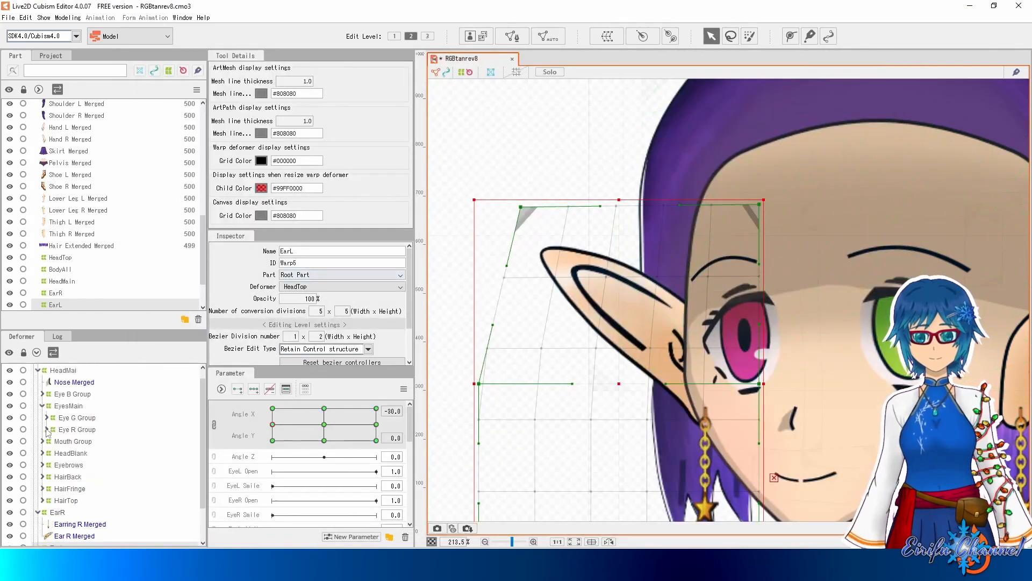
click(69, 453)
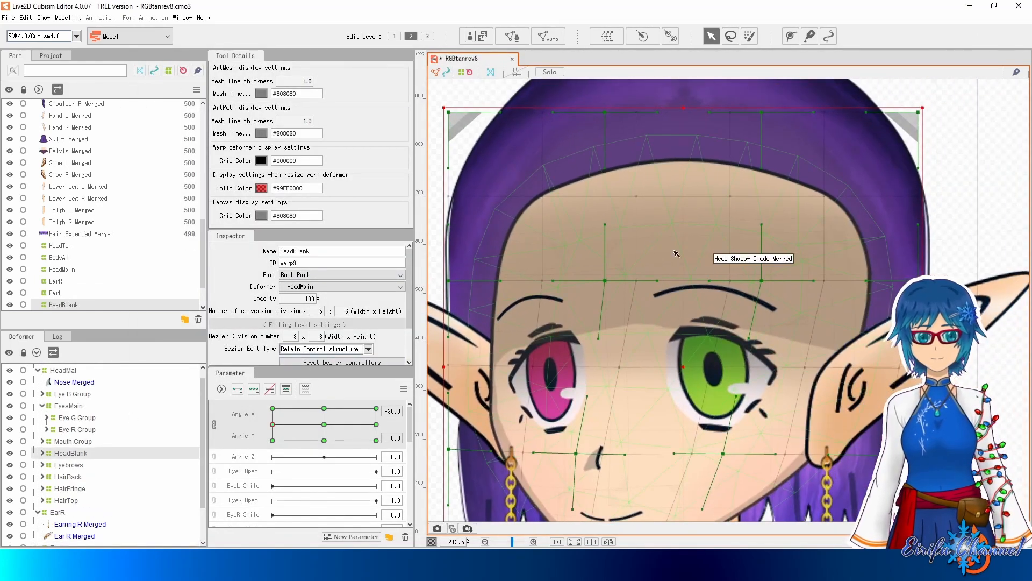
drag(605, 281, 571, 281)
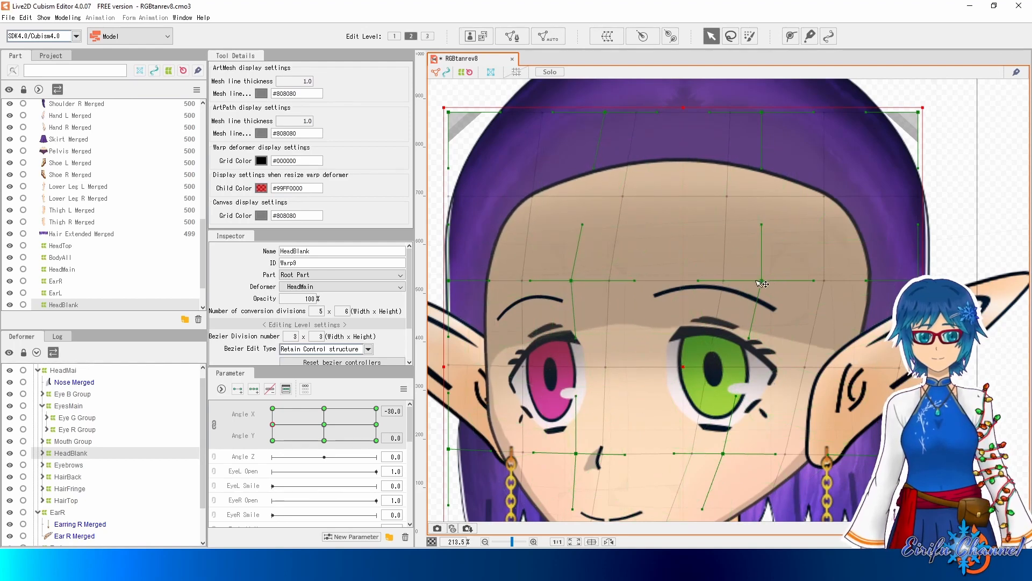
drag(760, 281, 725, 279)
drag(606, 113, 575, 112)
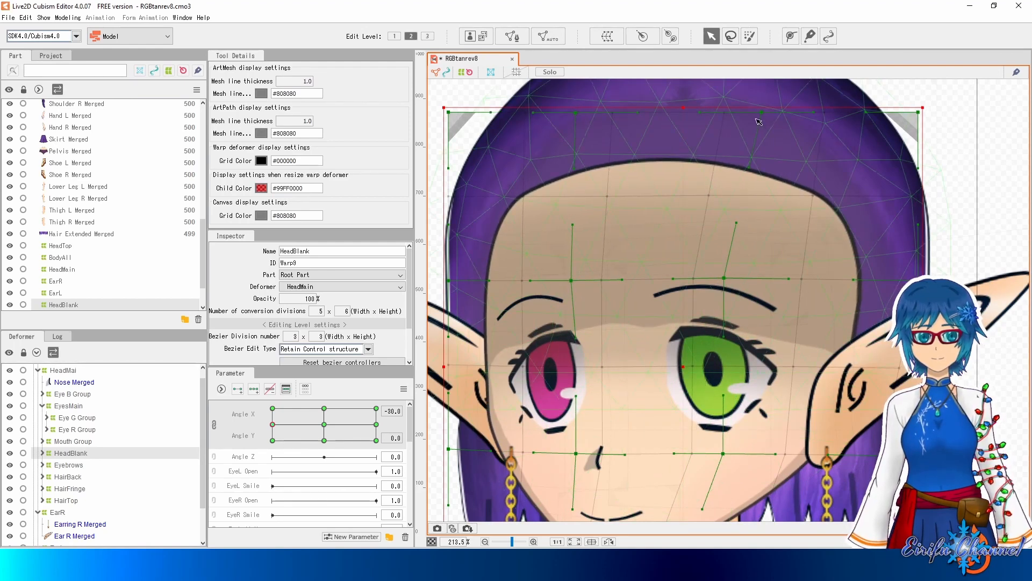
drag(762, 112, 718, 111)
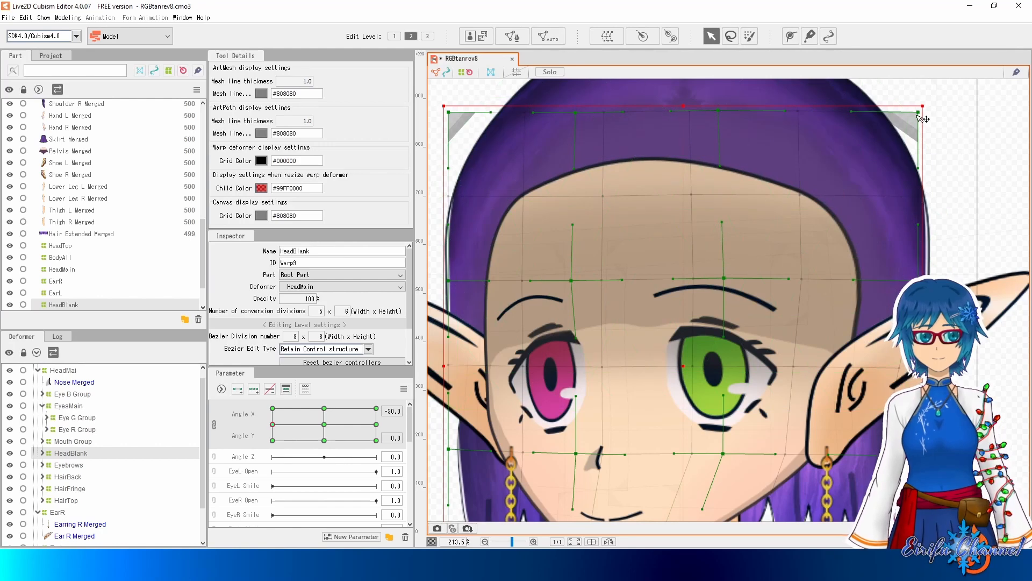
Try to pull the HeadBlank deformer's upper corner on the green-eye side inward.
drag(831, 218, 837, 209)
drag(929, 99, 890, 108)
key(ctrl+z)
At Angle X -30, spread the HeadBlank deformer's upper corner and the edge point below it outward on the green-eye side.
drag(923, 272, 761, 241)
scroll(842, 284, down, 2)
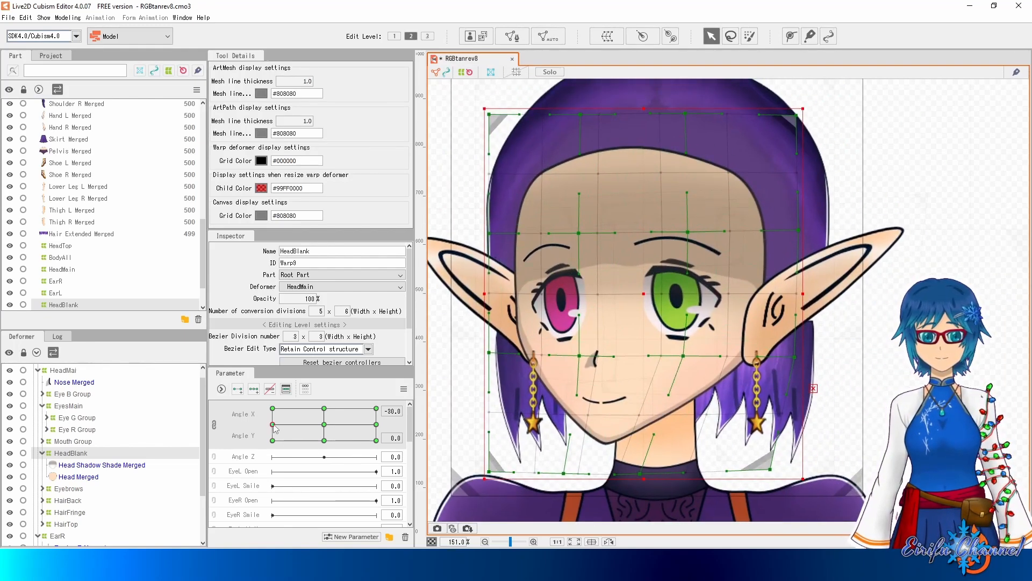
mouse_move(279, 426)
mouse_down()
mouse_move(372, 424)
mouse_move(267, 423)
mouse_up()
drag(798, 230, 821, 233)
drag(796, 114, 821, 114)
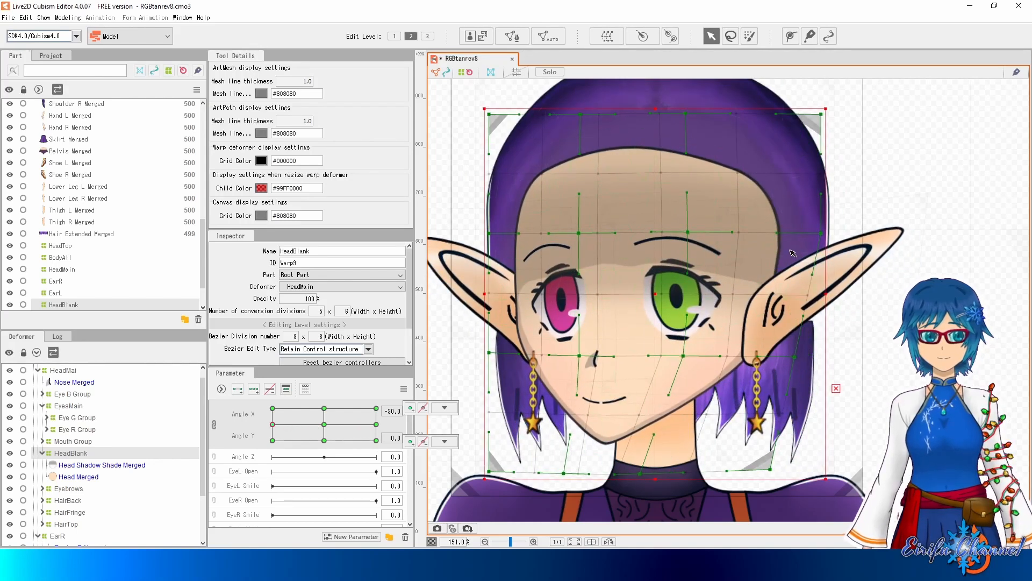
Pull the HeadBlank deformer's upper corner and edge point inward on the pink-eye side, and check the turn in the physics preview.
drag(287, 434, 252, 430)
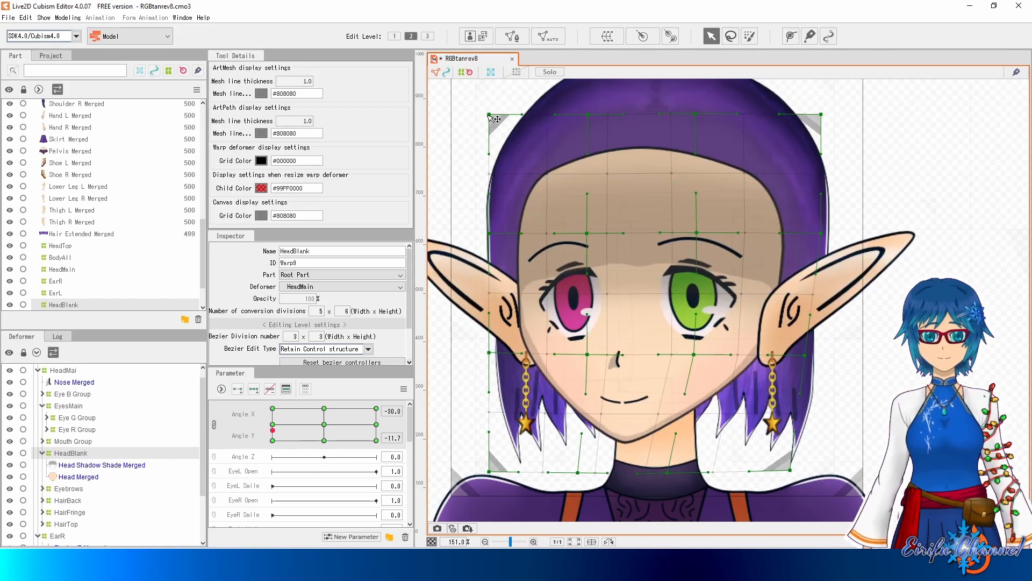
drag(488, 115, 502, 134)
drag(489, 233, 496, 237)
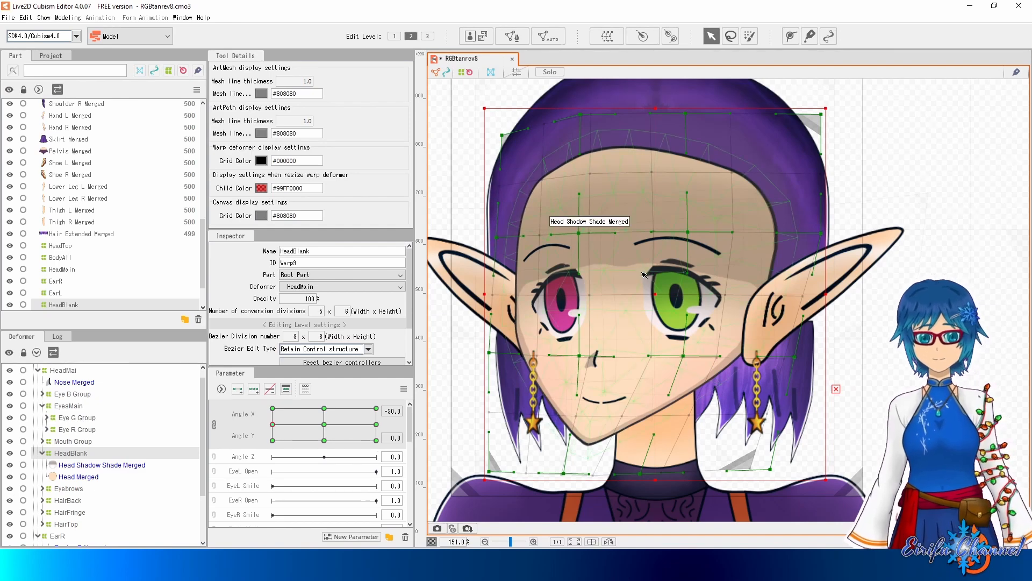
mouse_move(274, 426)
mouse_down()
mouse_move(309, 426)
mouse_move(267, 423)
mouse_up()
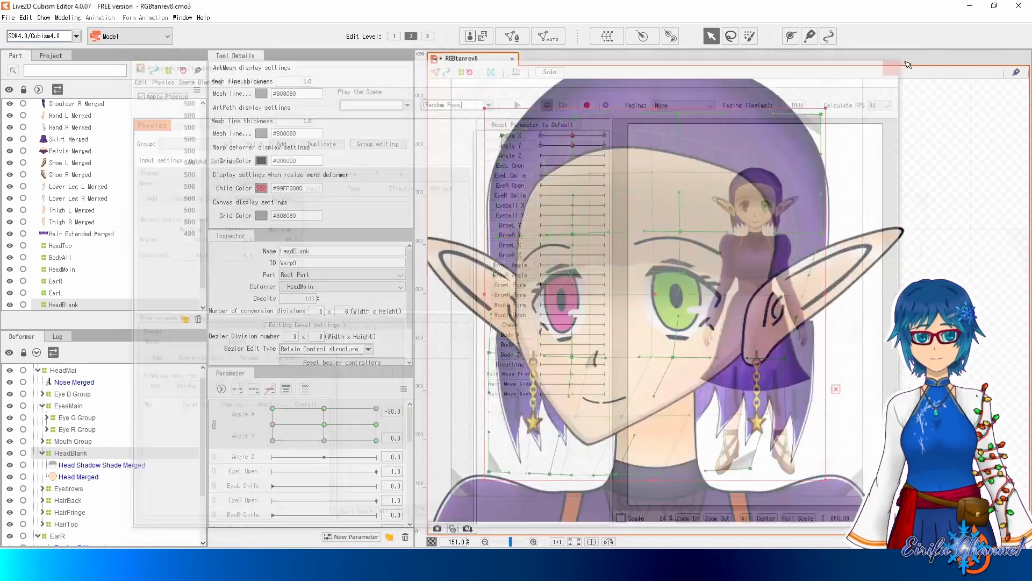
click(902, 62)
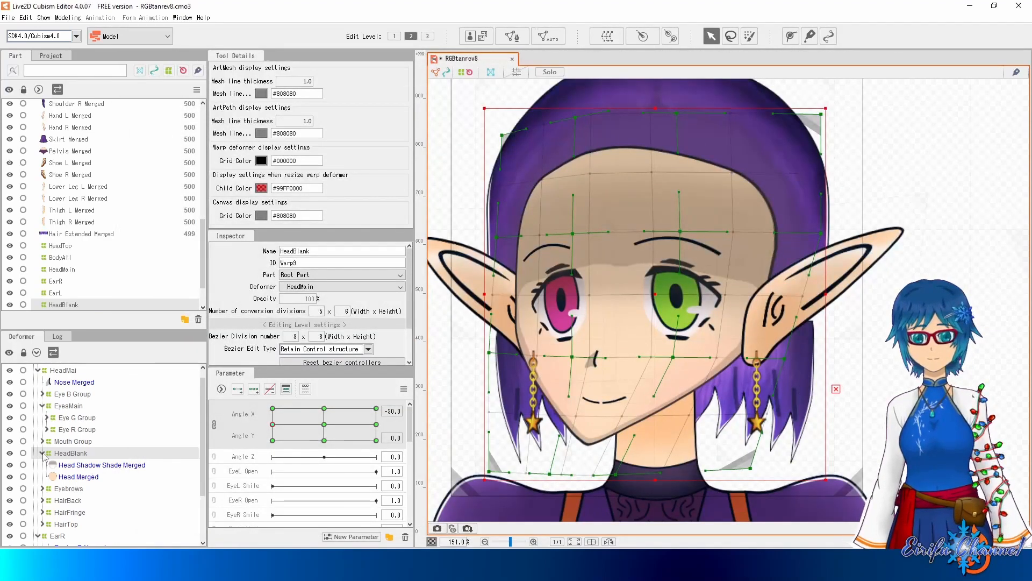
Shift the inner handles of the HairBack deformer's lower two rows toward the green-eye side at Angle X -30.
click(42, 454)
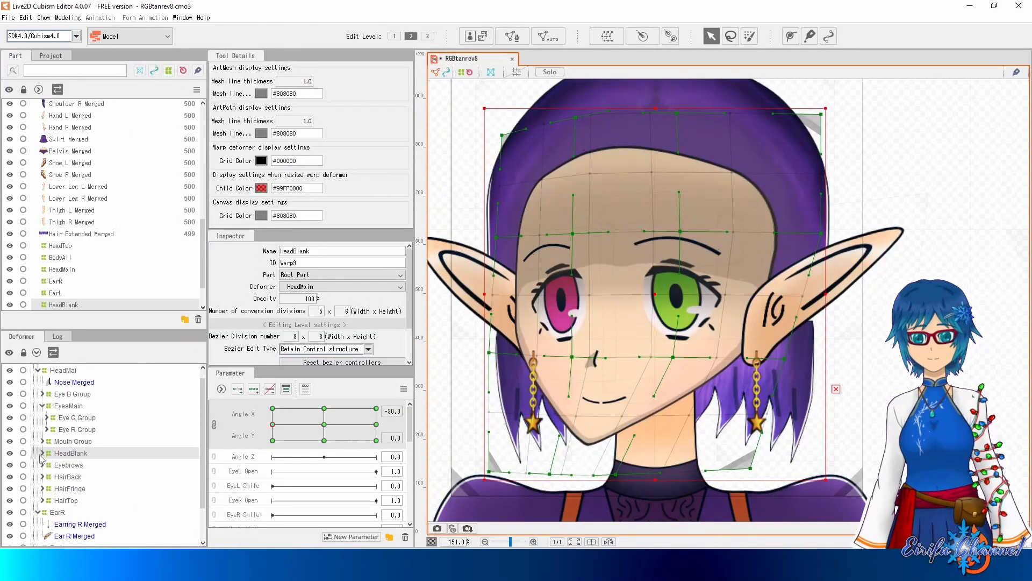
click(67, 476)
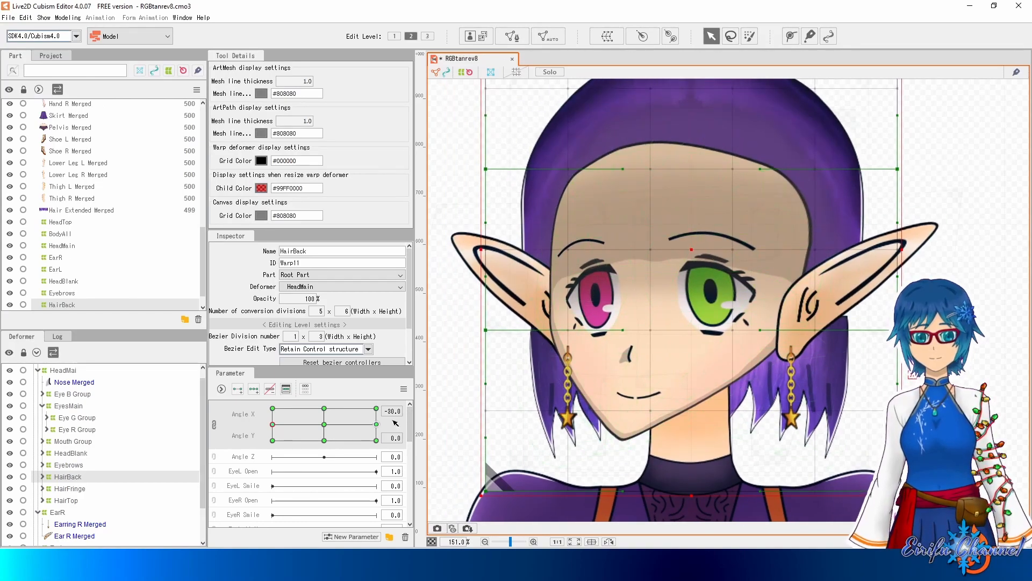
drag(786, 341, 557, 313)
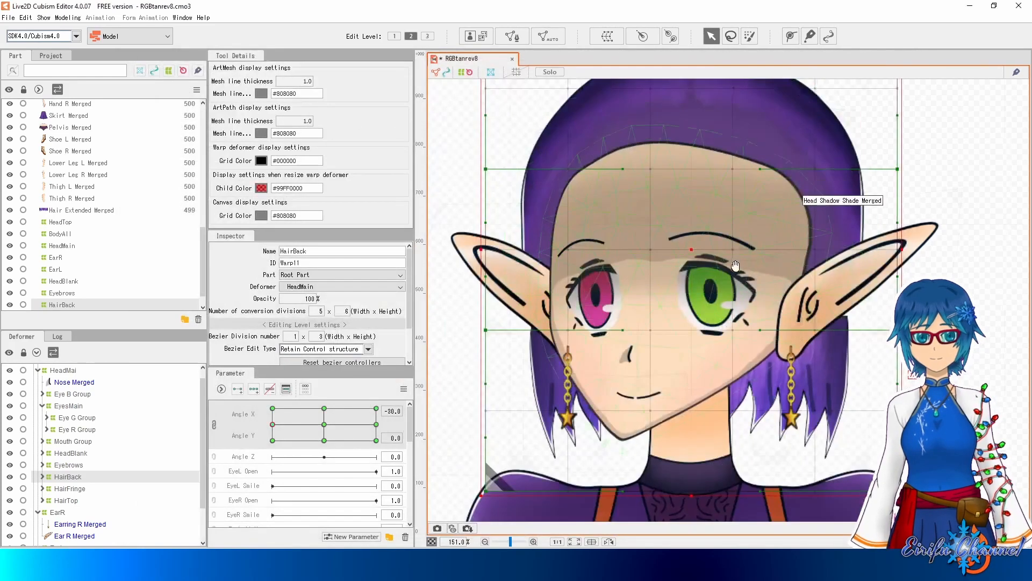
drag(735, 266, 723, 271)
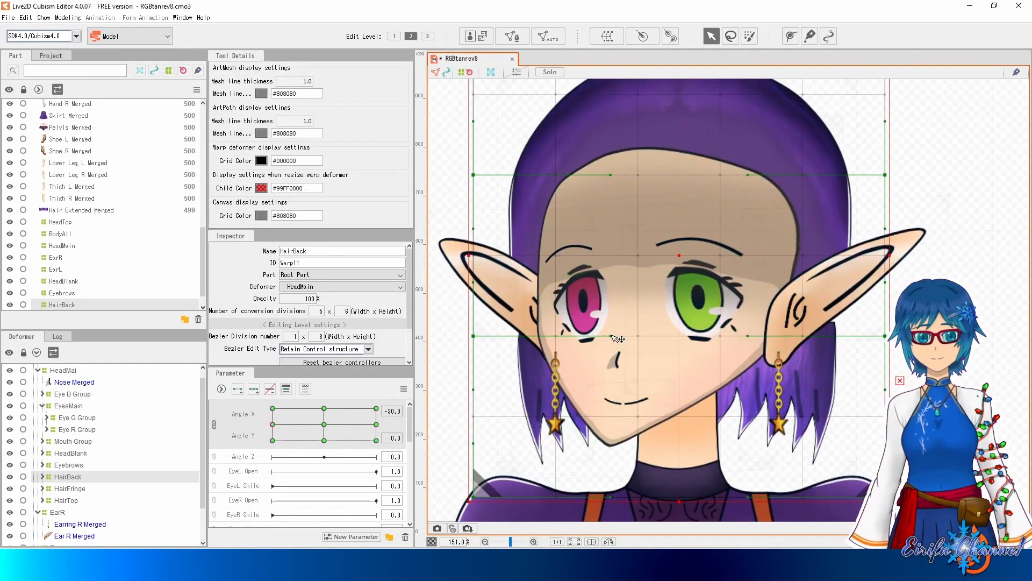
drag(620, 339, 820, 337)
drag(739, 339, 769, 341)
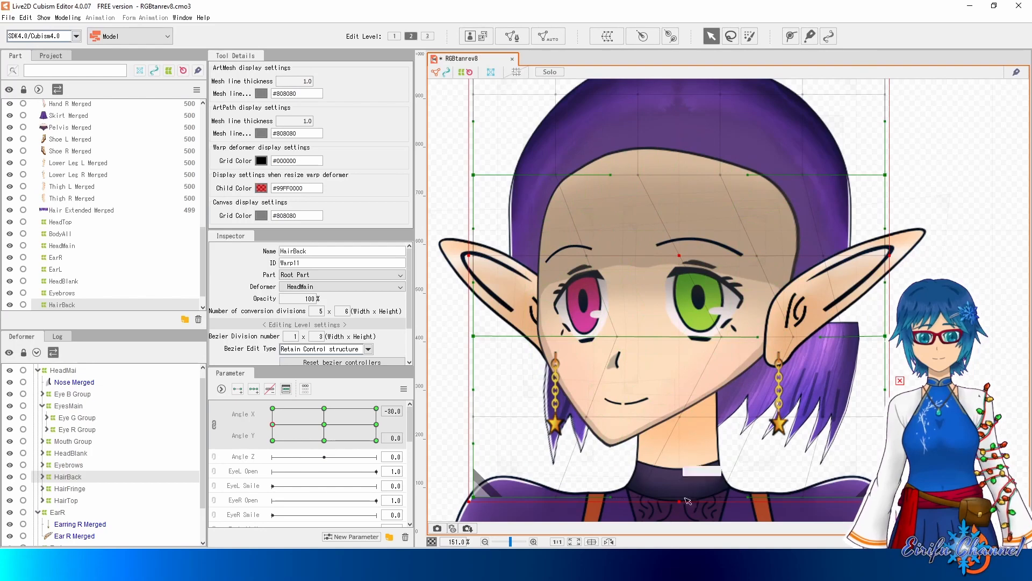
drag(749, 498, 831, 494)
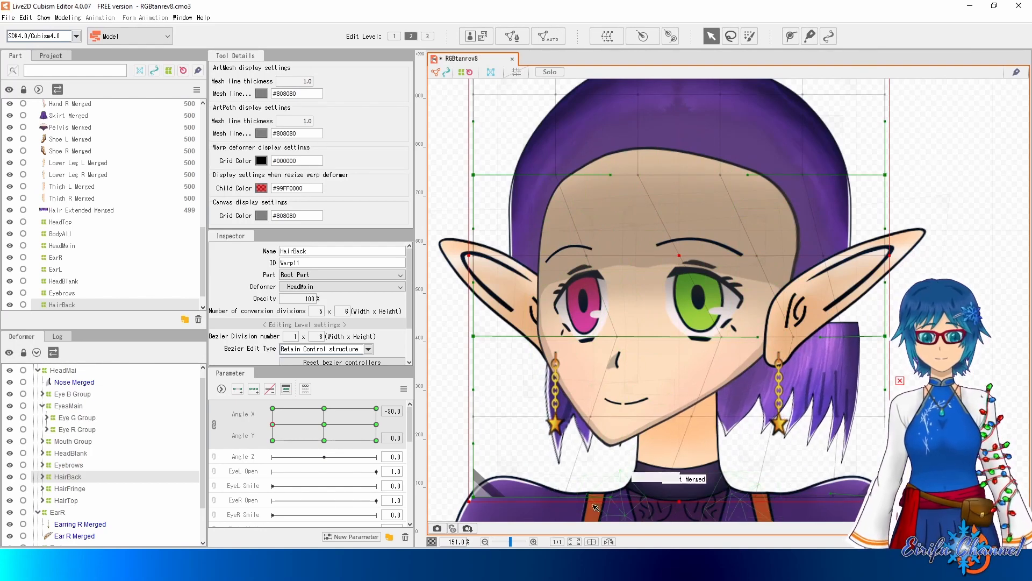
drag(622, 501, 735, 494)
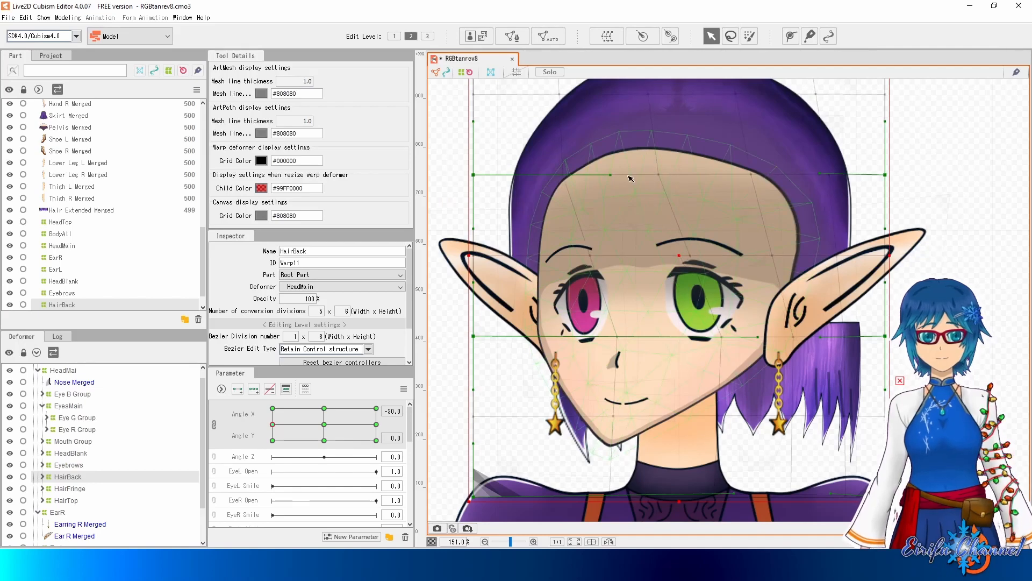
Shift the HairBack deformer's upper row handles toward the green-eye side and move the whole deformer slightly toward the pink-eye side.
scroll(761, 143, up, 5)
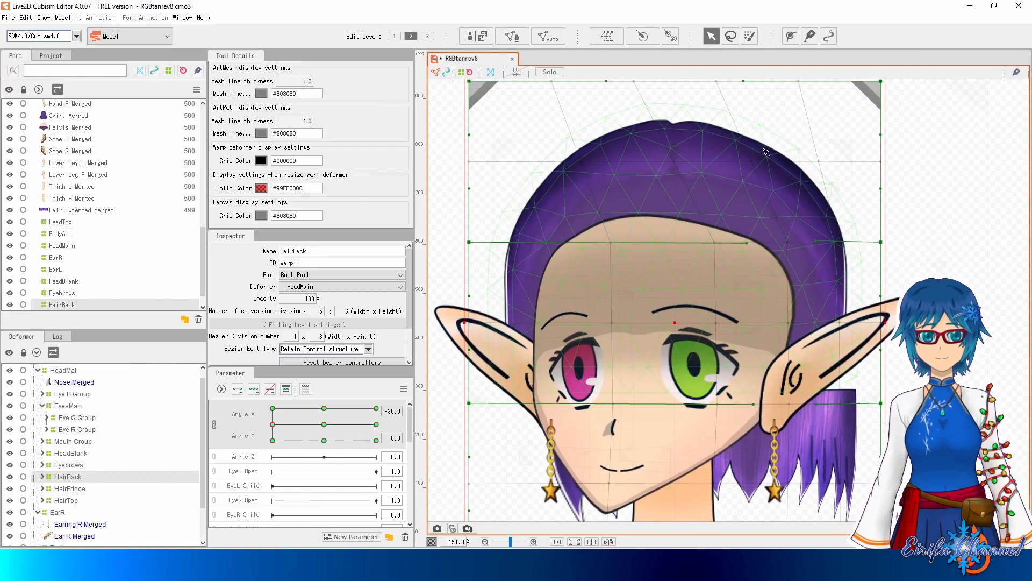
drag(743, 124, 808, 124)
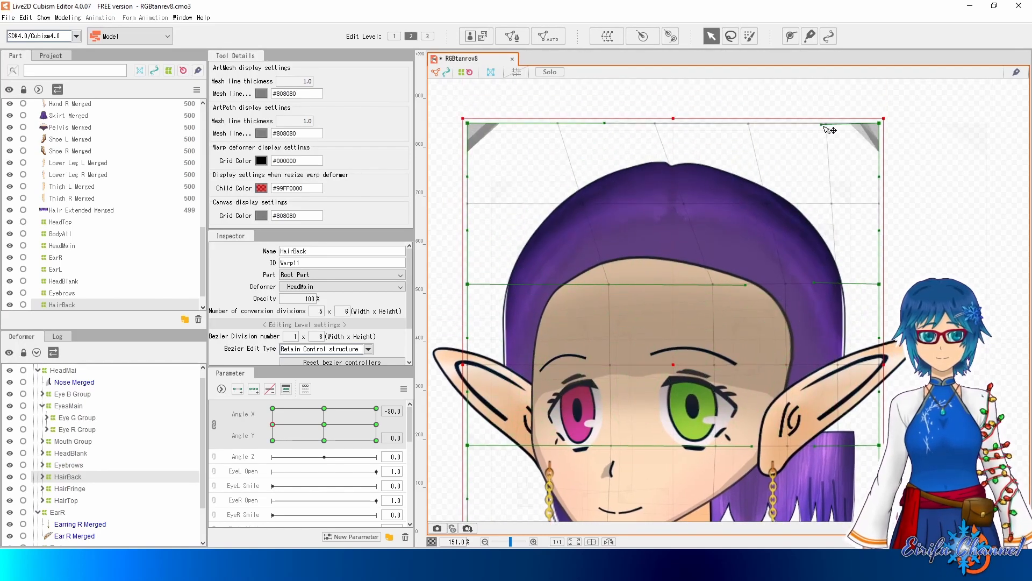
scroll(676, 299, down, 3)
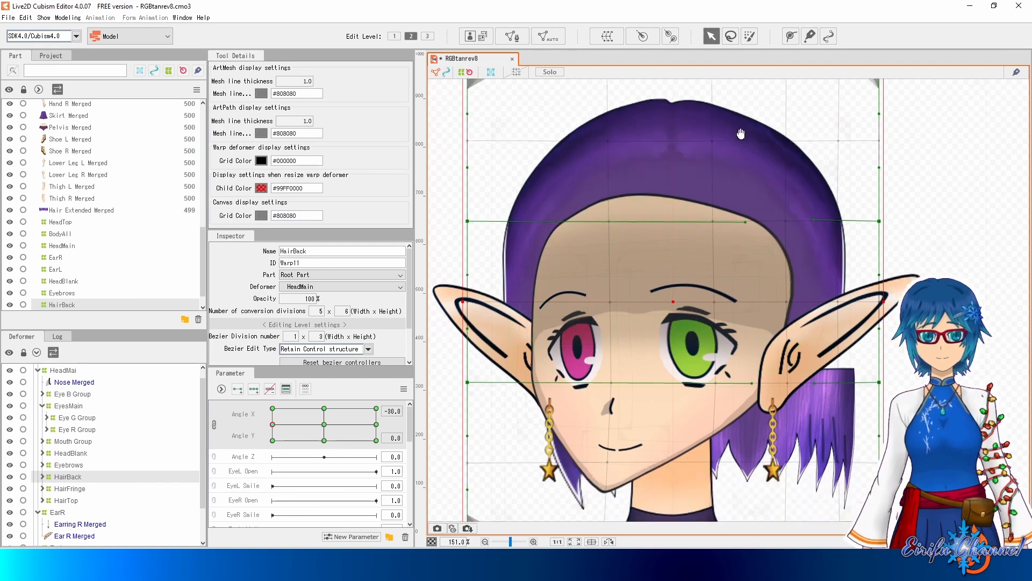
drag(676, 300, 650, 302)
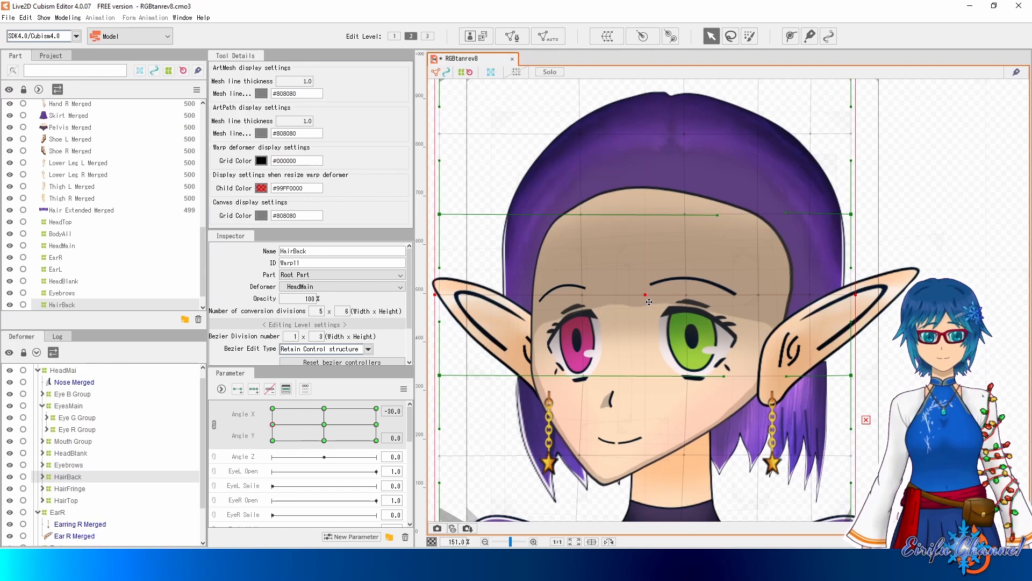
Pull both edge points of the HairBack deformer's eye-level row inward and up, and check the hair in the physics preview.
drag(855, 378, 839, 360)
drag(442, 377, 454, 363)
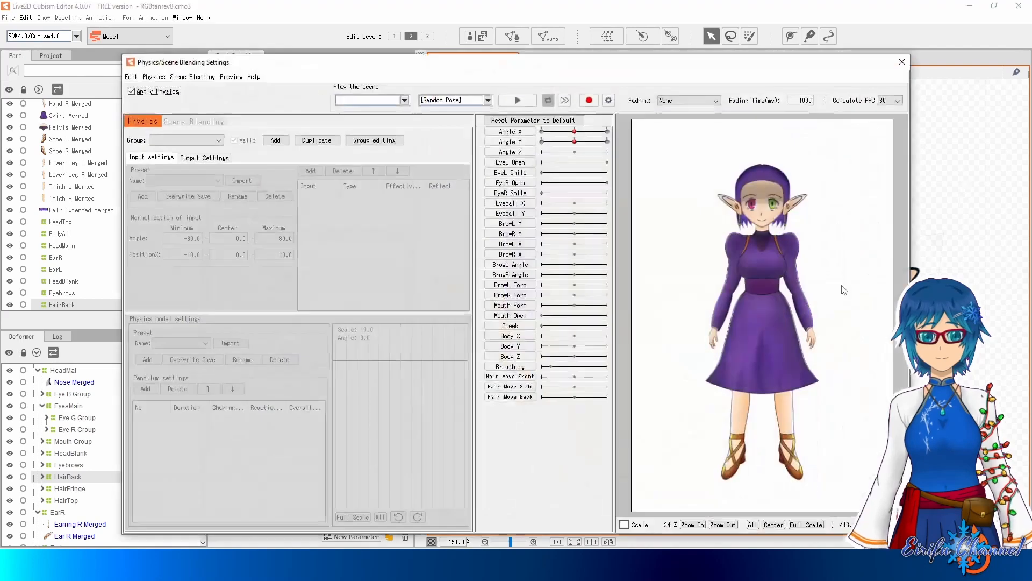
drag(843, 290, 554, 286)
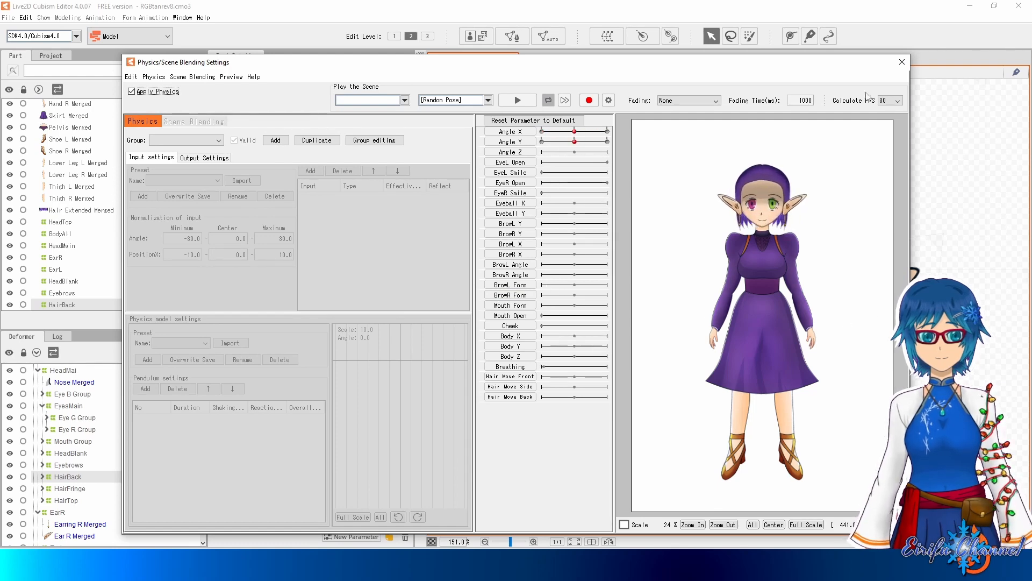
click(902, 64)
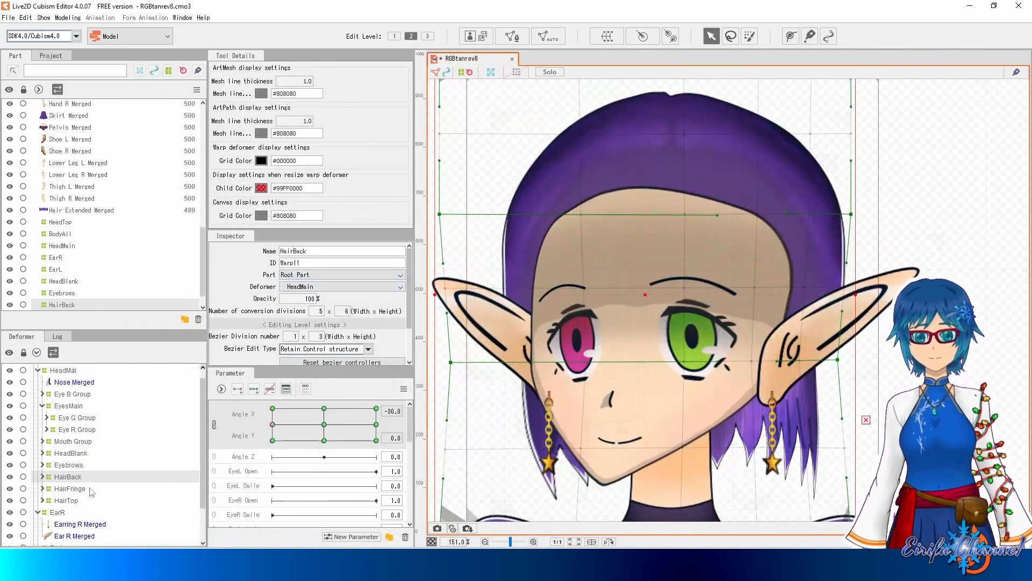
Shift the inner handles in the HairTop deformer's lower three rows toward the pink-eye side at Angle X -30.
click(65, 500)
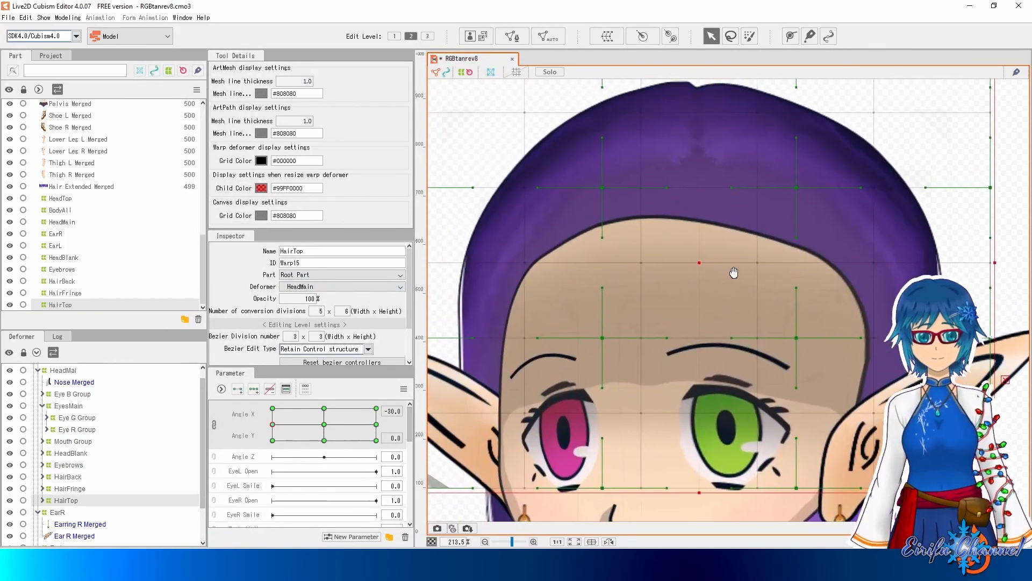
drag(644, 210, 619, 209)
drag(780, 211, 747, 209)
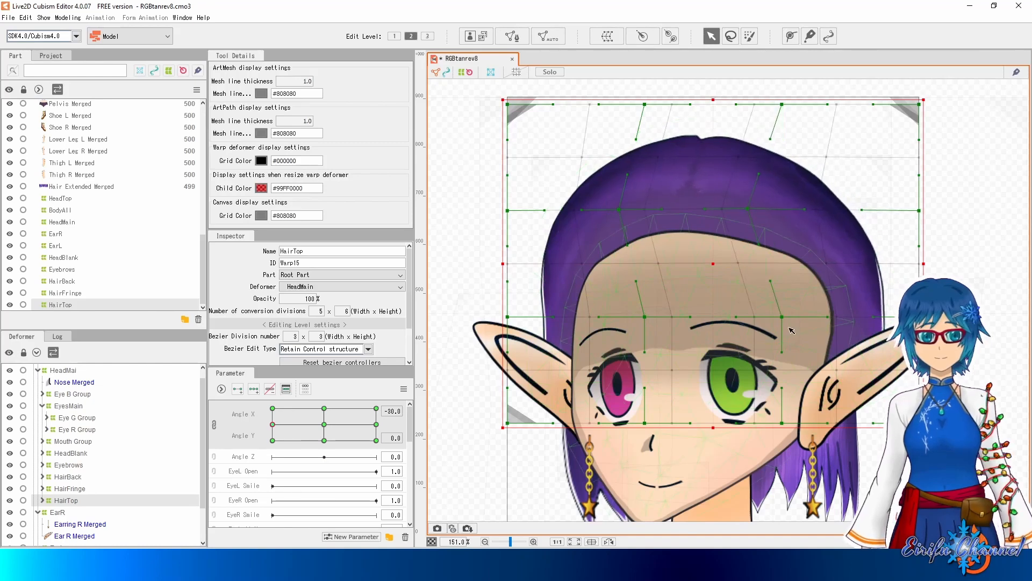
drag(751, 323, 729, 323)
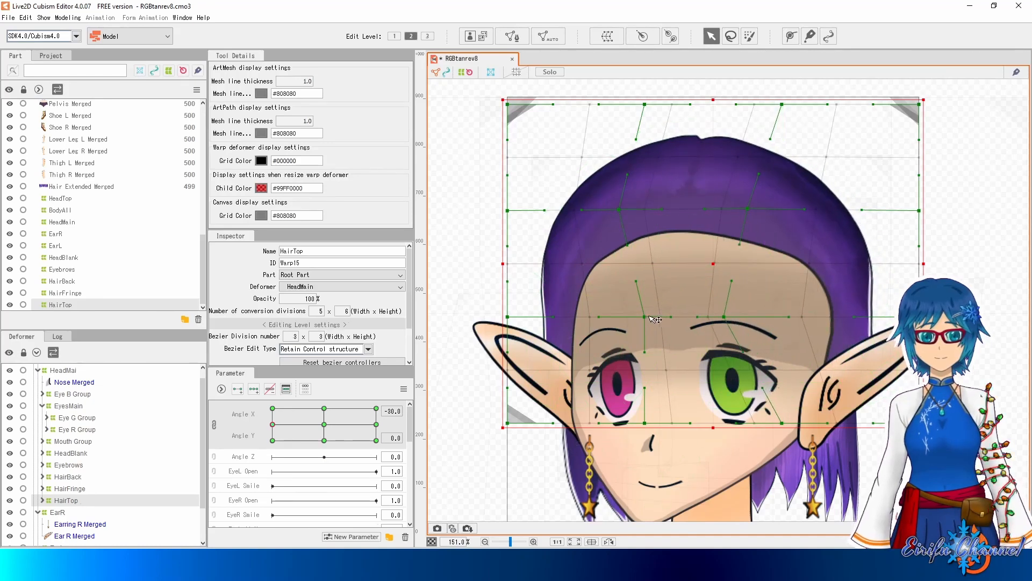
drag(652, 317, 620, 317)
drag(648, 424, 618, 425)
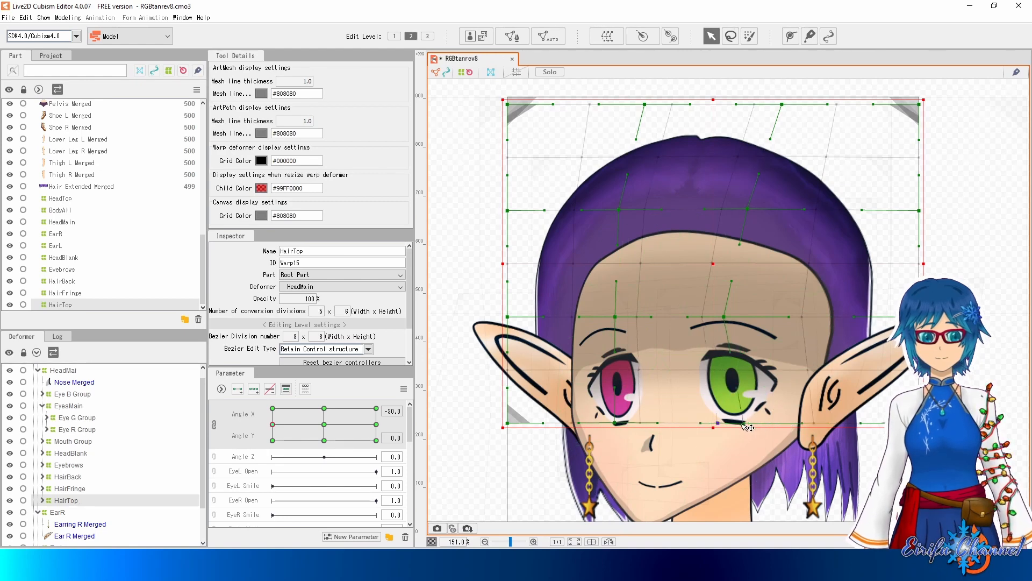
drag(748, 209, 726, 208)
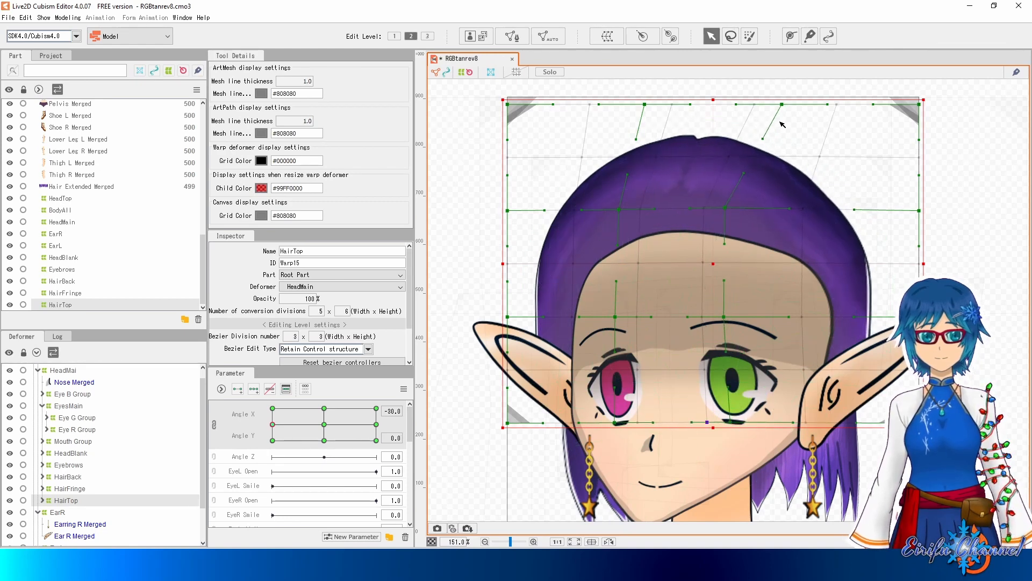
Shift the HairTop deformer's top-row handles toward the green-eye side, nudge the second row toward the pink-eye side, and check the hair in the physics preview.
drag(785, 110, 800, 108)
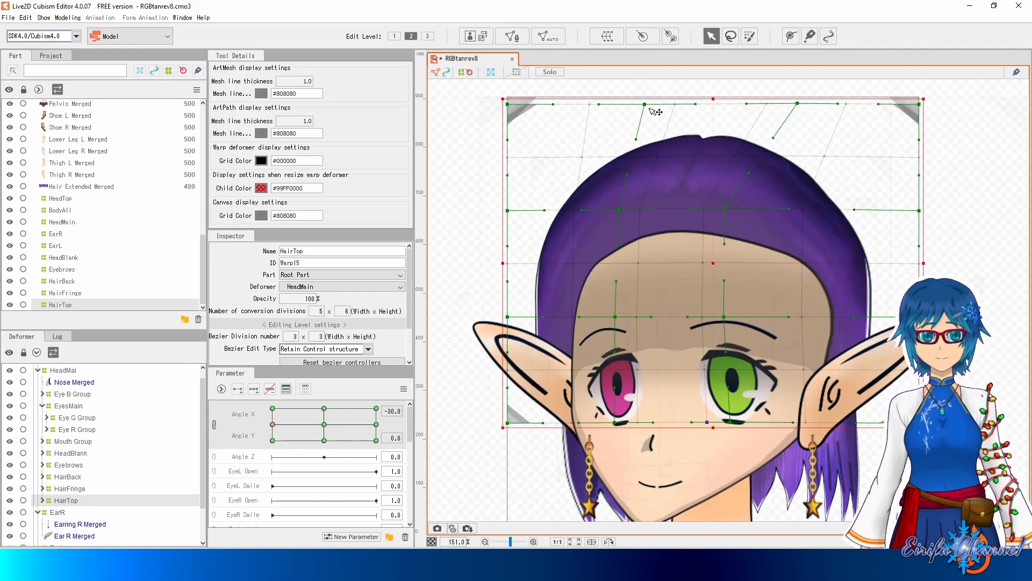
drag(649, 108, 669, 108)
drag(620, 210, 615, 210)
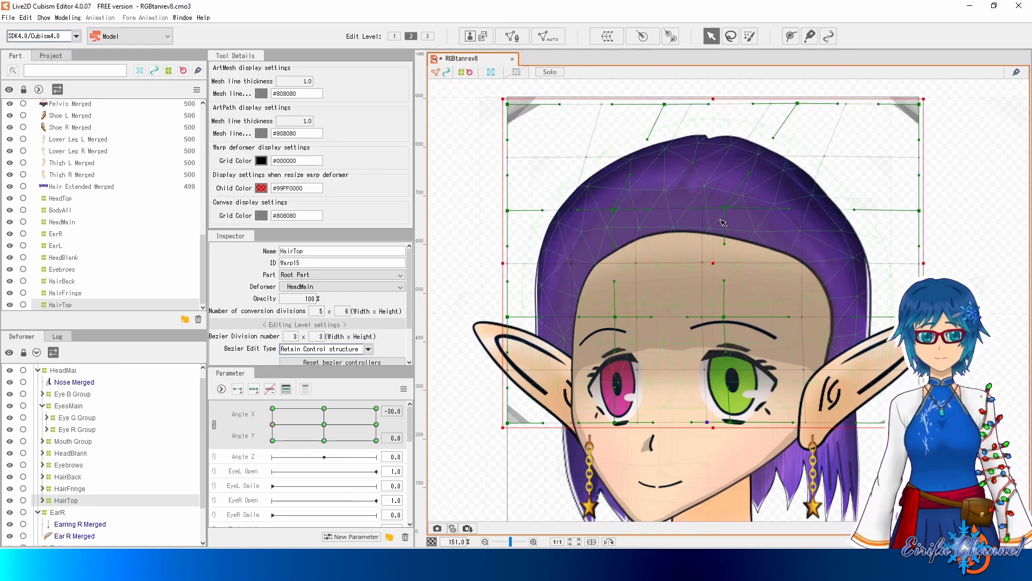
drag(725, 208, 719, 207)
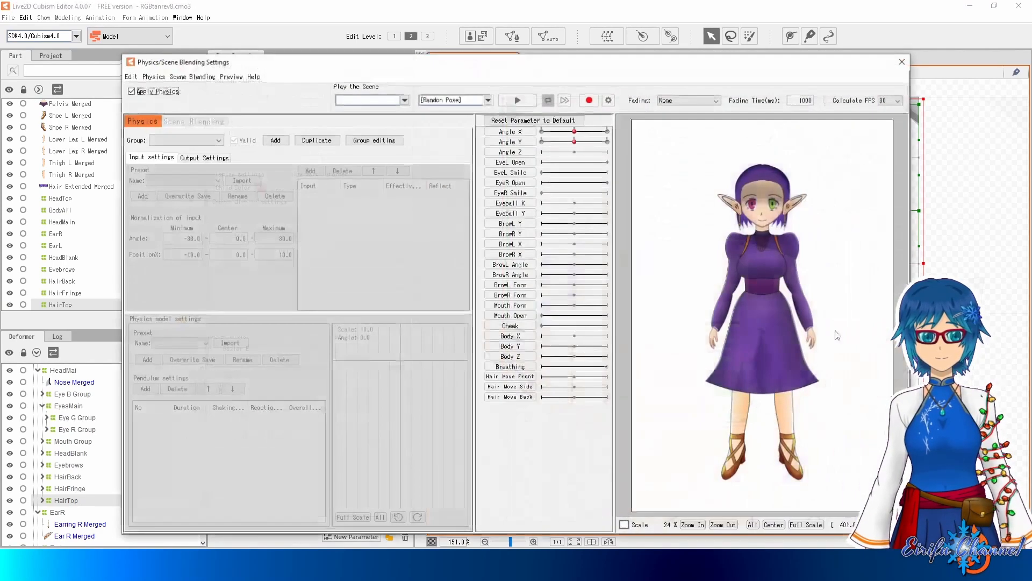
drag(836, 337, 599, 300)
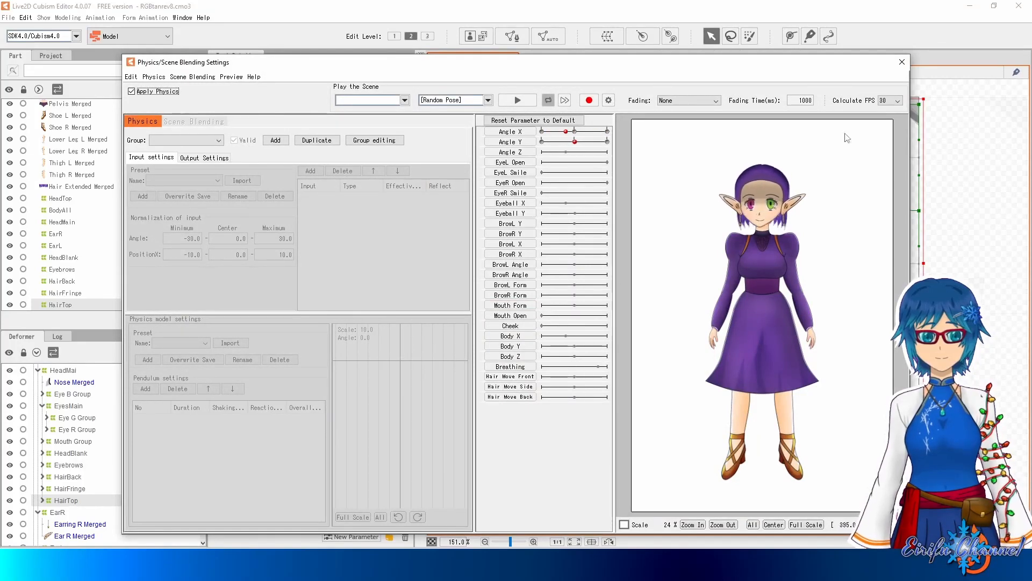
click(902, 62)
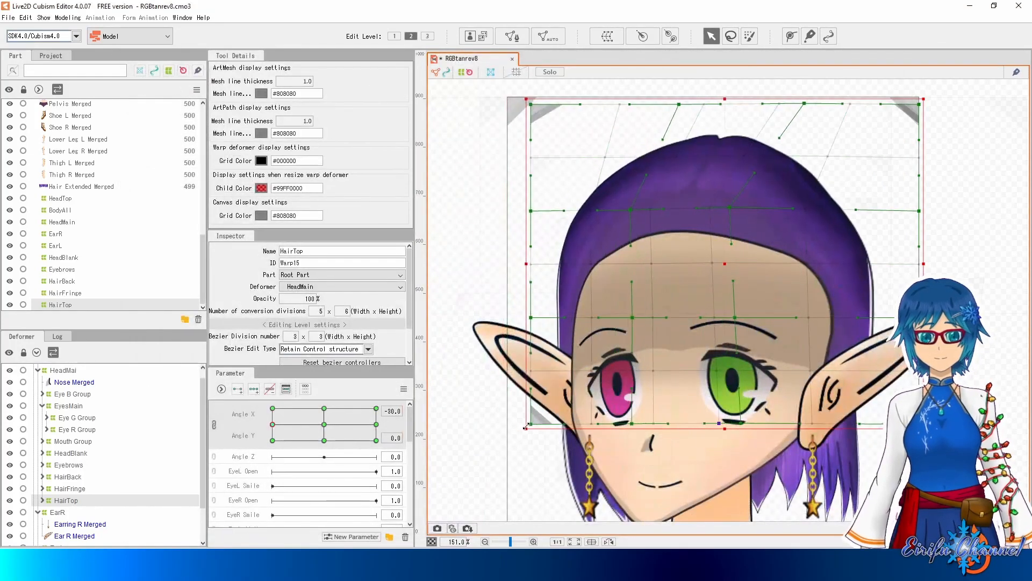
Pull the HairTop deformer's lower corner and edge points inward on the pink-eye side, and check the hair in the physics preview.
drag(525, 428, 515, 426)
scroll(524, 422, up, 5)
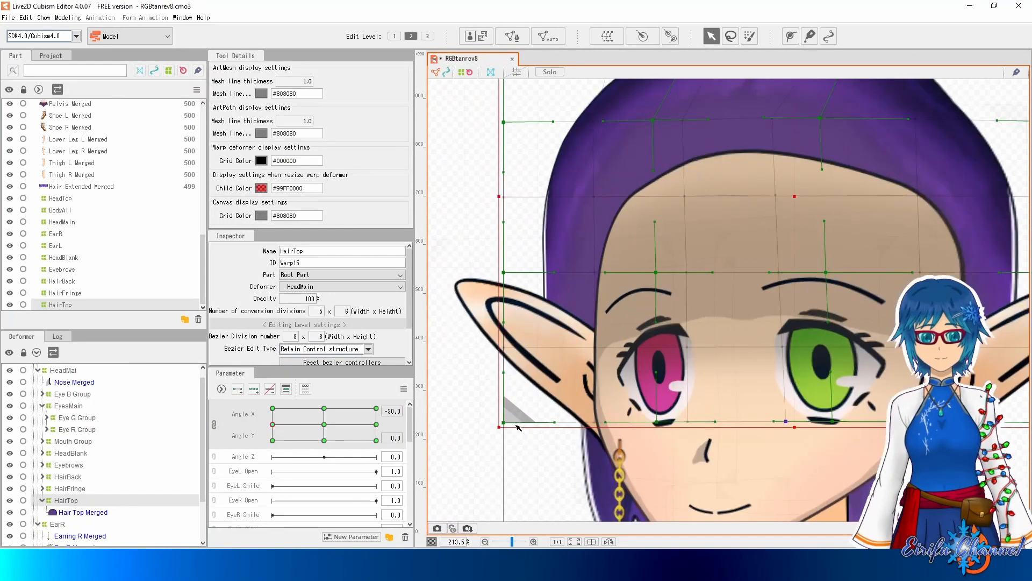
drag(515, 426, 548, 431)
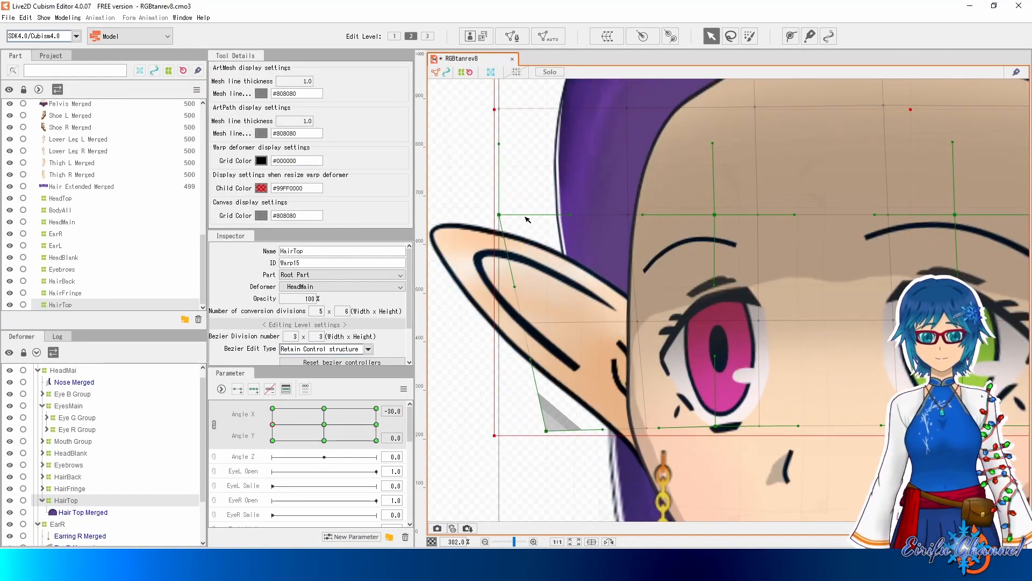
drag(505, 215, 533, 215)
drag(589, 140, 607, 355)
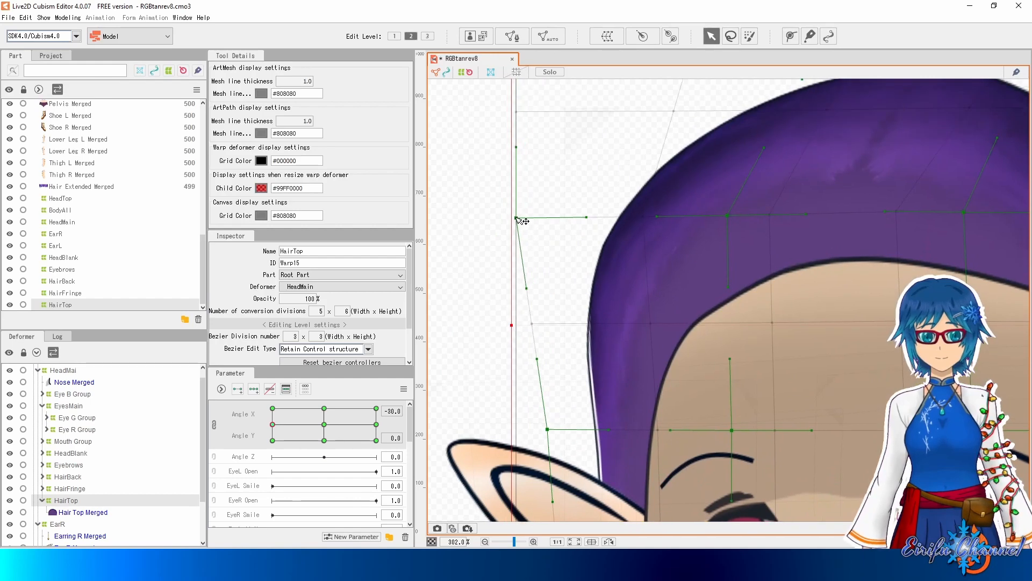
drag(518, 216, 551, 217)
drag(588, 148, 574, 318)
drag(504, 179, 550, 180)
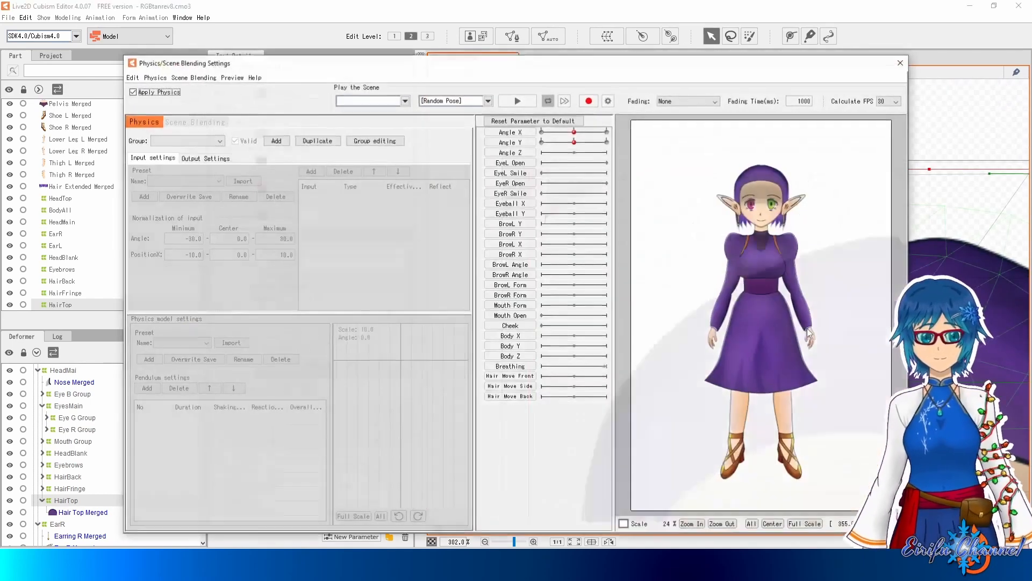
drag(761, 318, 514, 265)
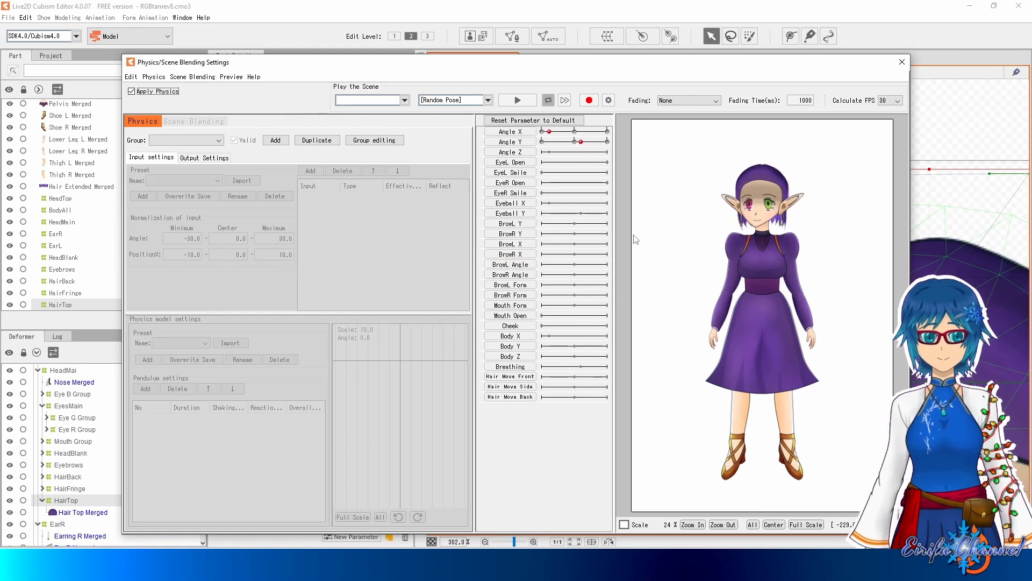
click(902, 63)
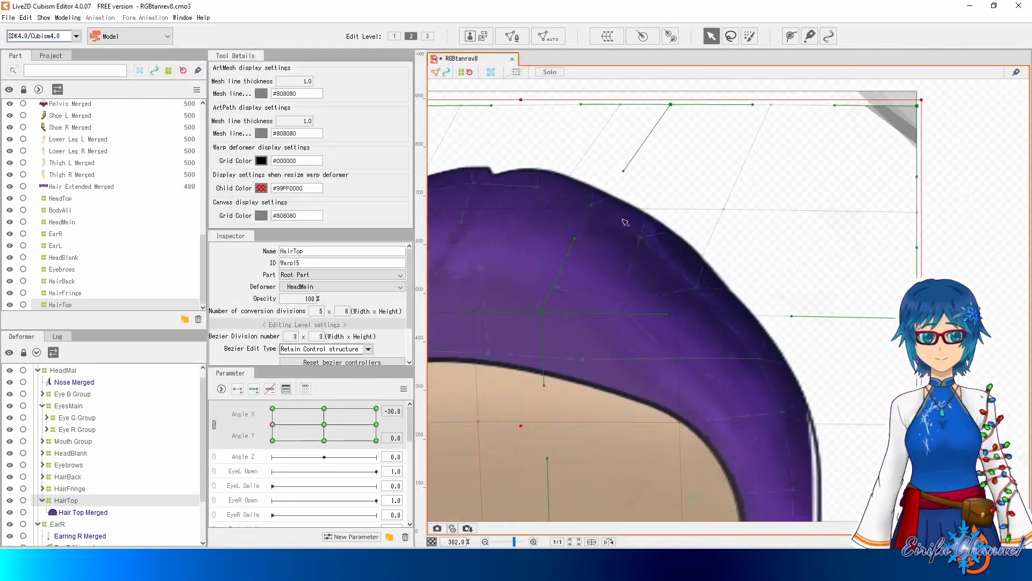
Pull the HairTop deformer's upper grid point on the green-eye side outward, and make the Hair Fringe Merged part visible.
drag(724, 209, 769, 202)
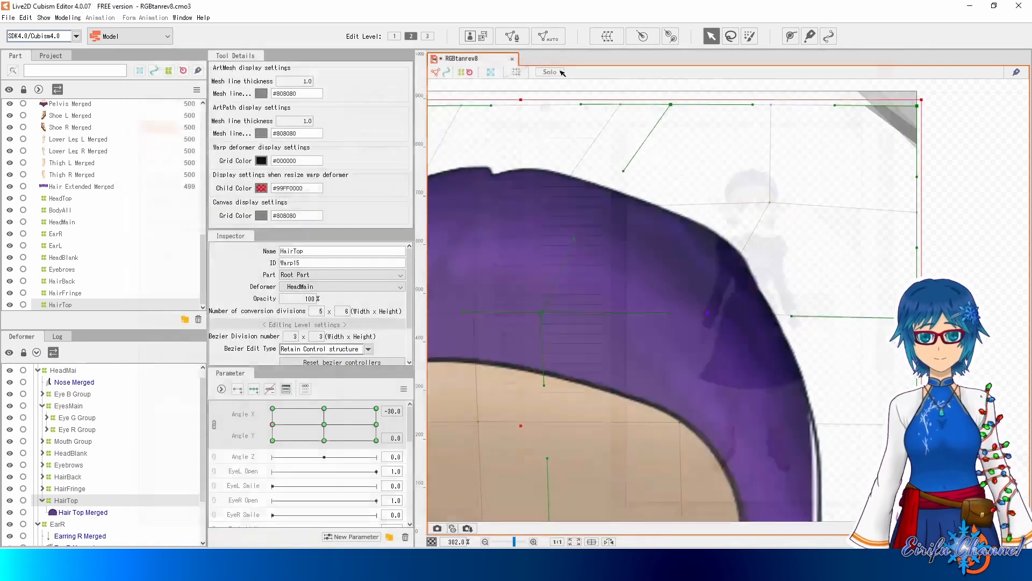
scroll(46, 194, up, 5)
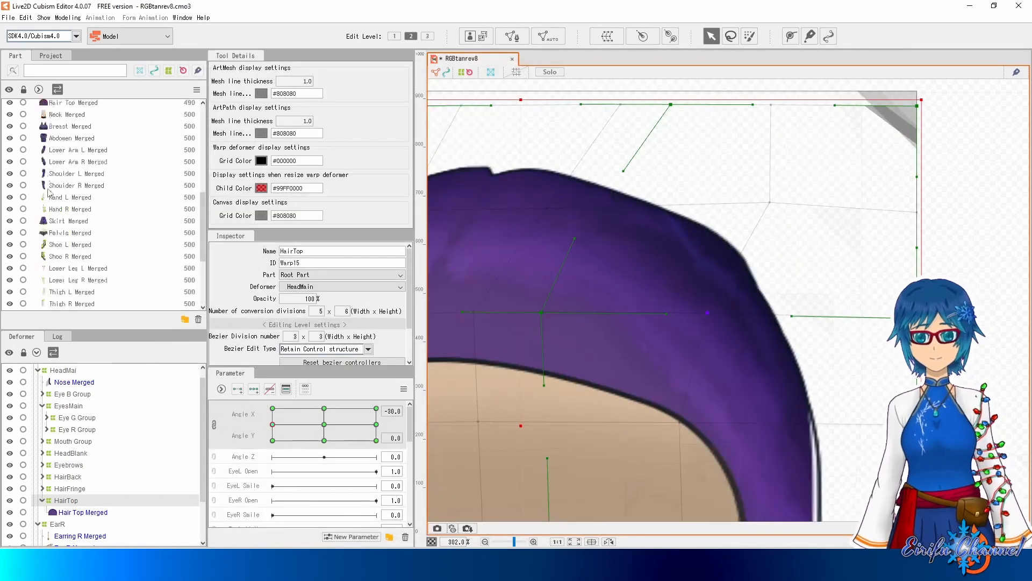
scroll(46, 194, up, 2)
click(10, 141)
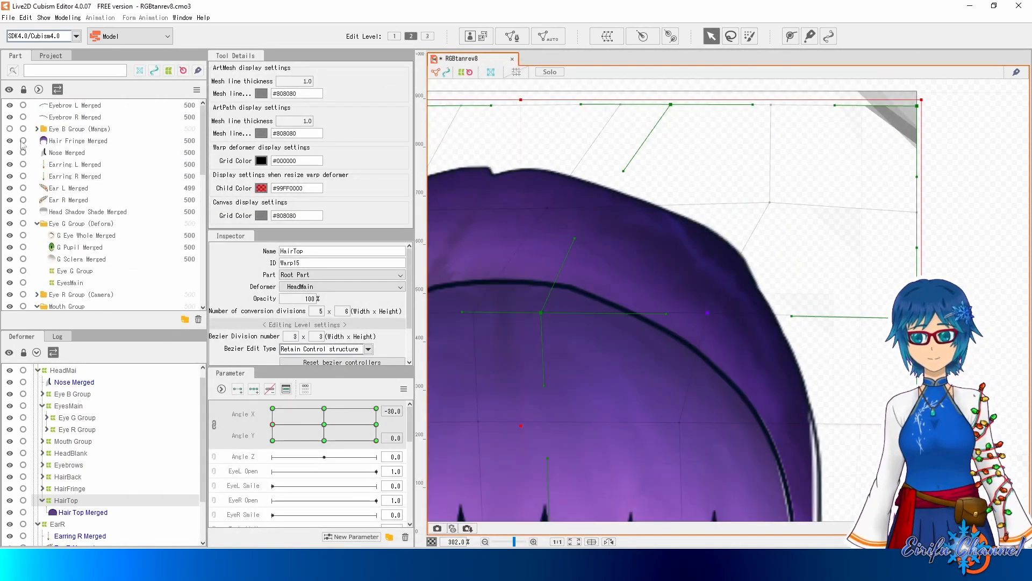
scroll(675, 208, down, 3)
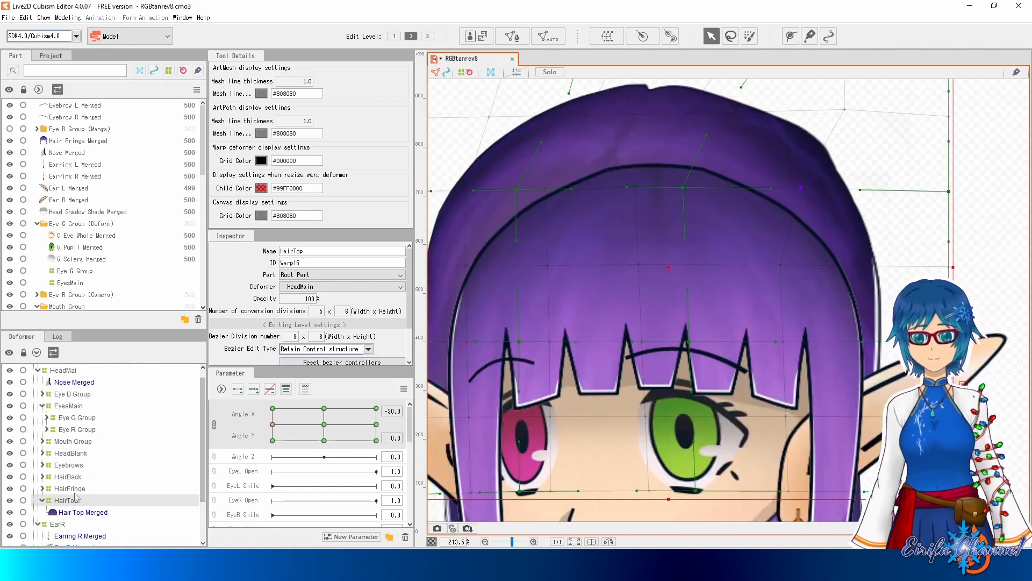
Shift the HairFringe deformer's pink-eye-side column of inner handles and both top-row inner handles toward the pink-eye side.
click(70, 488)
scroll(644, 325, down, 3)
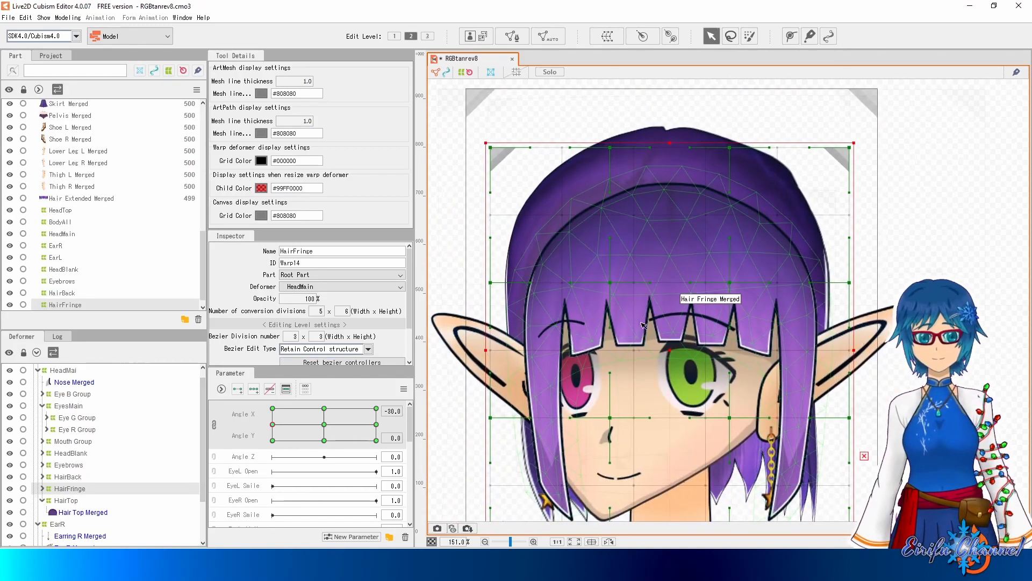
drag(610, 283, 577, 283)
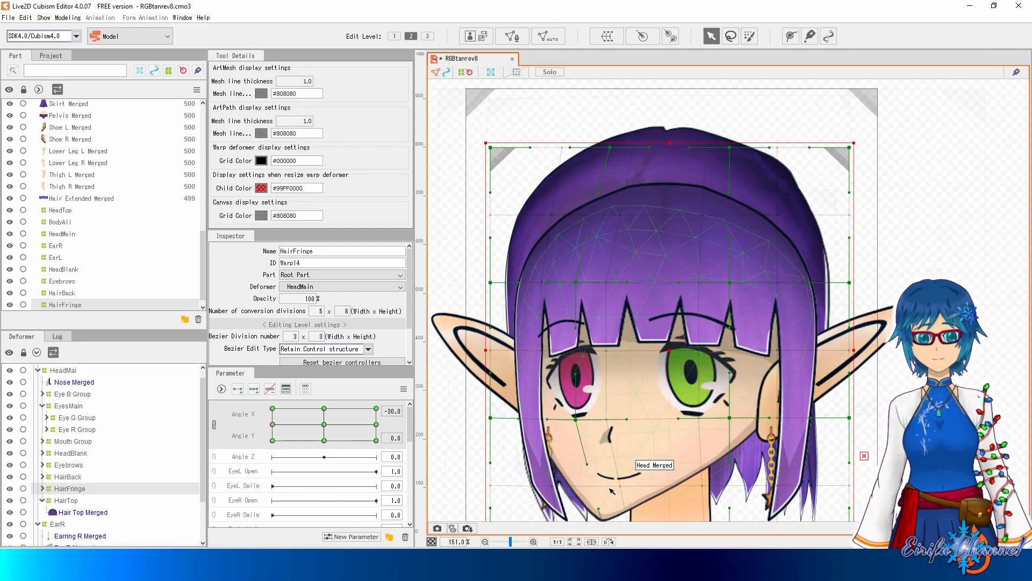
scroll(612, 491, down, 3)
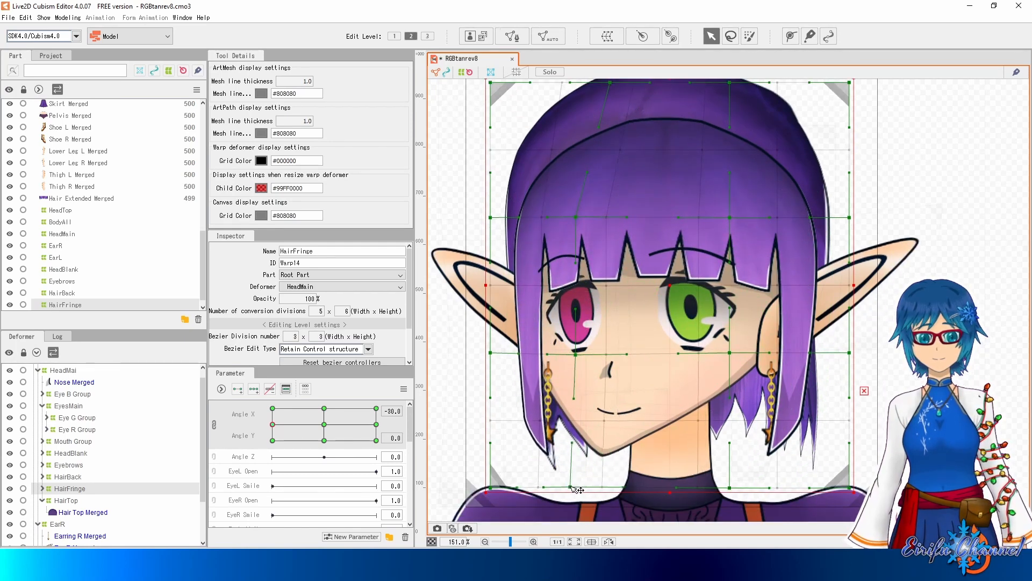
scroll(634, 195, up, 5)
drag(636, 195, 587, 191)
drag(742, 194, 720, 194)
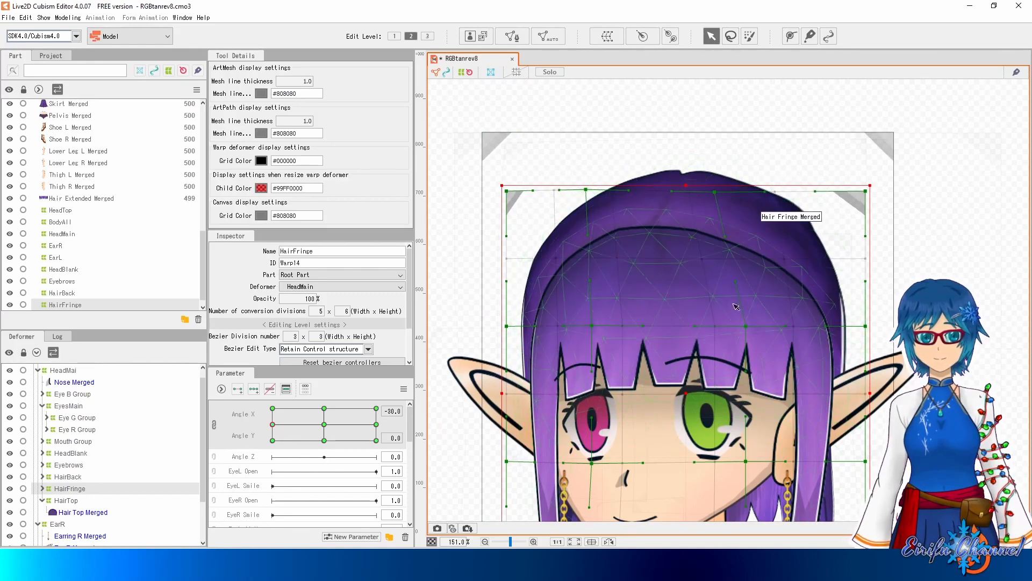
Shift the green-eye-side inner handles in the HairFringe deformer's lower three rows toward the pink-eye side.
scroll(714, 265, down, 3)
scroll(714, 265, right, 2)
drag(707, 262, 711, 266)
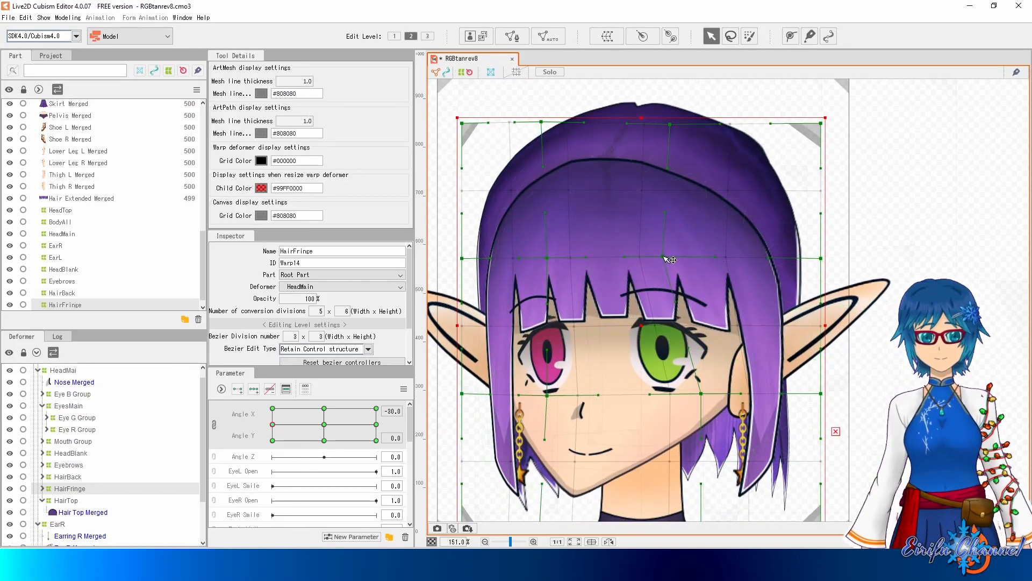
scroll(711, 266, down, 2)
drag(691, 355, 682, 458)
key(ctrl+z)
key(ctrl+z)
key(ctrl+z)
key(ctrl+z)
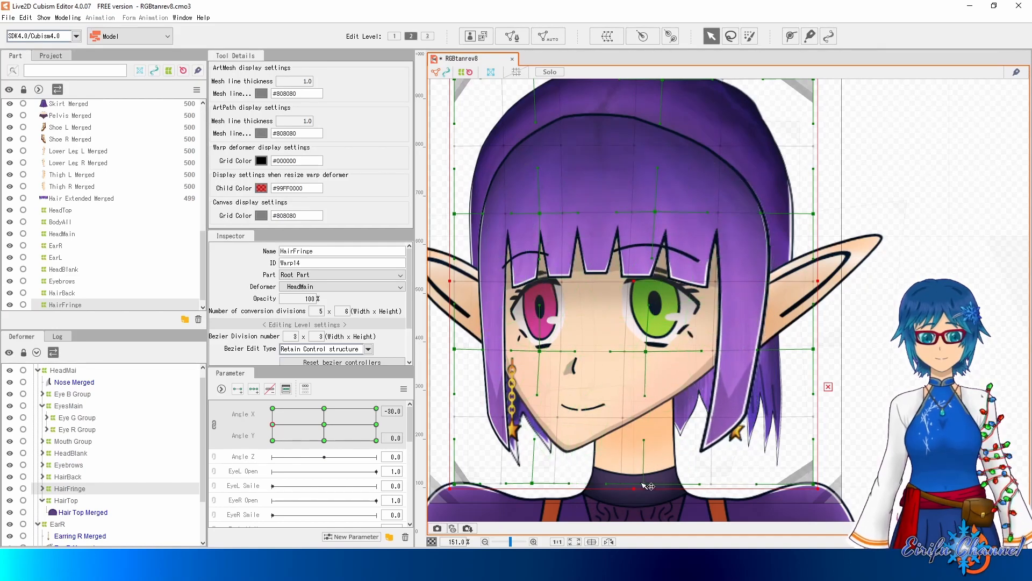
scroll(677, 156, up, 3)
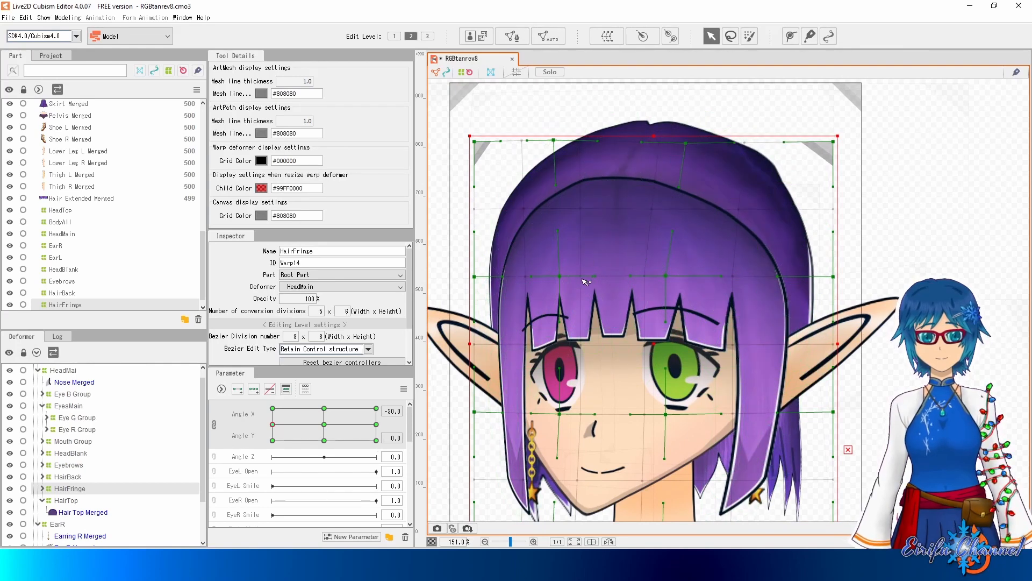
Move the HairFringe deformer's top-row handle on the pink-eye side slightly back inward, and check the fringe in the physics preview.
drag(556, 141, 580, 138)
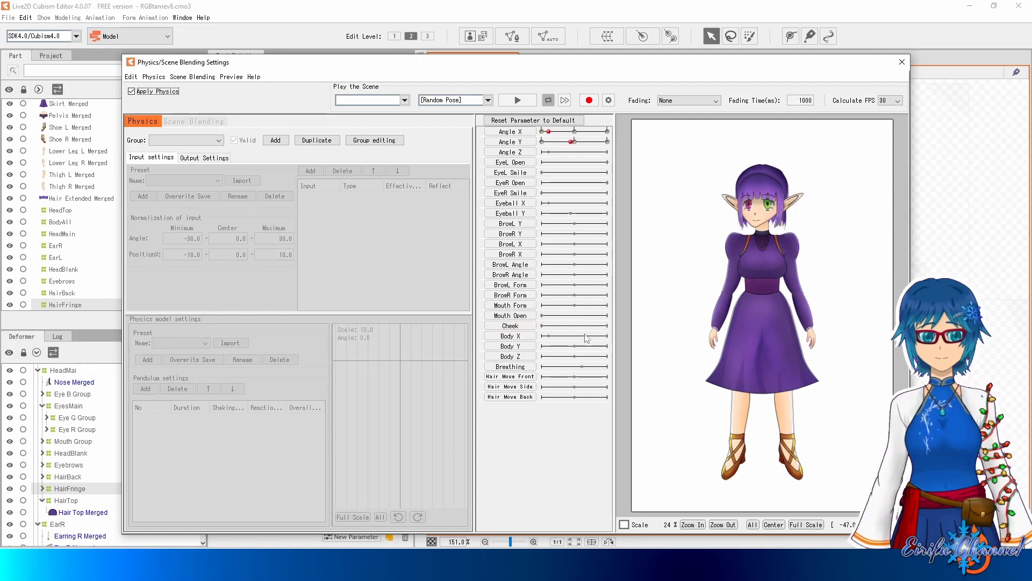
drag(678, 341, 551, 321)
click(902, 62)
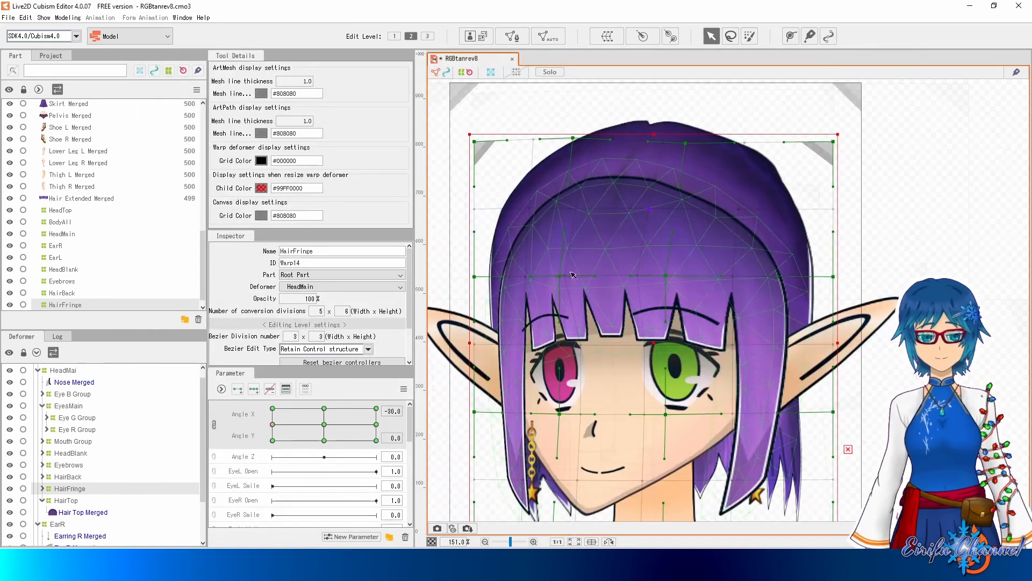
Move the HeadBlank deformer's bottom-row handle and lower corner toward the green-eye side, adjust the jaw grid point, and check the turn in the physics preview.
click(79, 443)
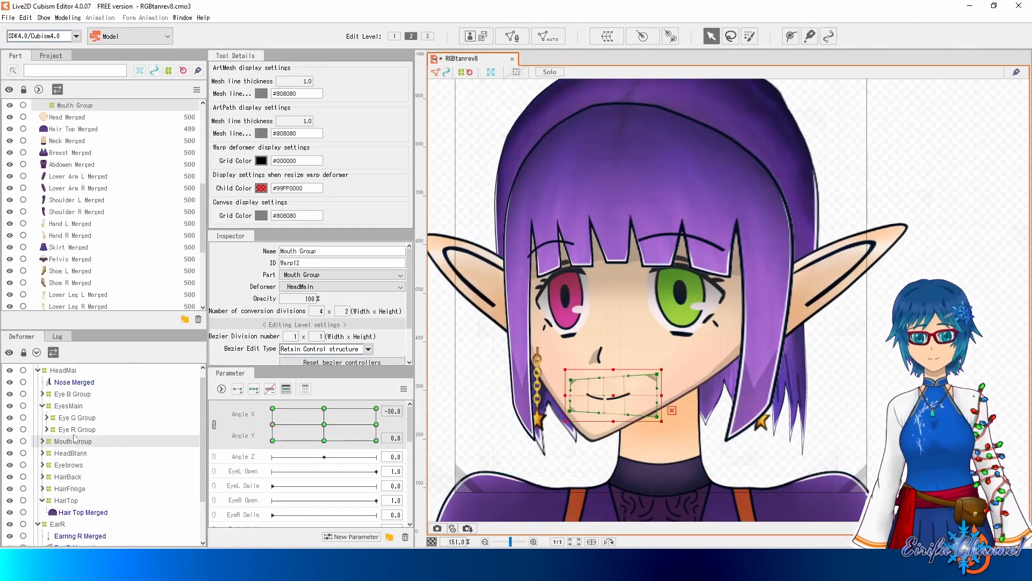
click(75, 452)
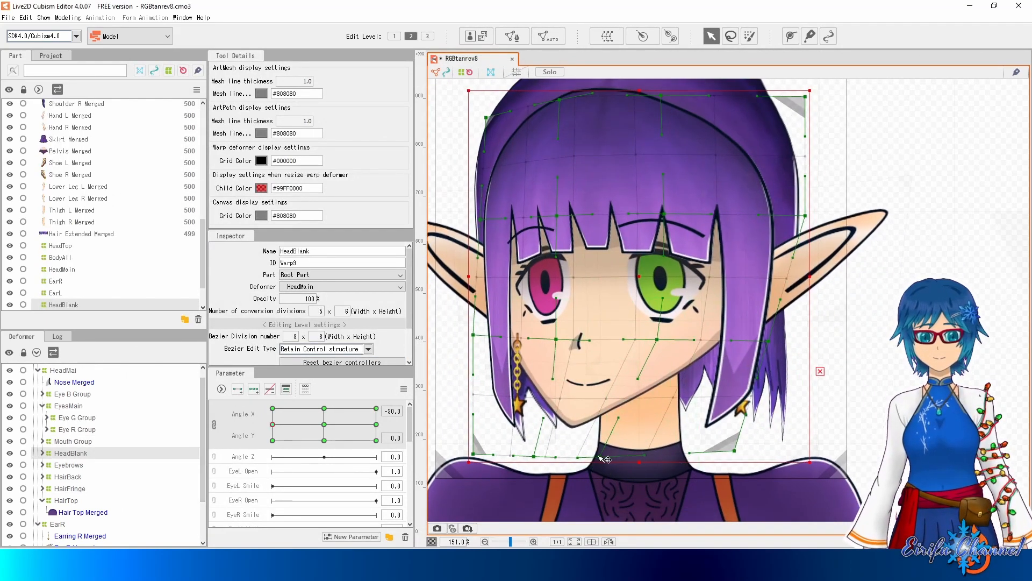
drag(599, 455, 626, 455)
drag(735, 451, 791, 454)
drag(700, 401, 711, 405)
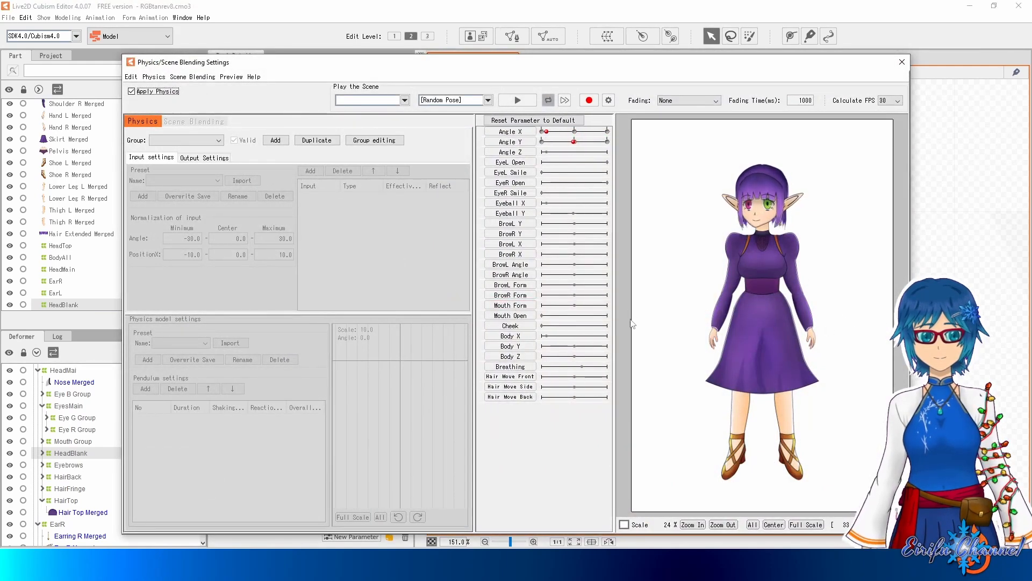
click(902, 64)
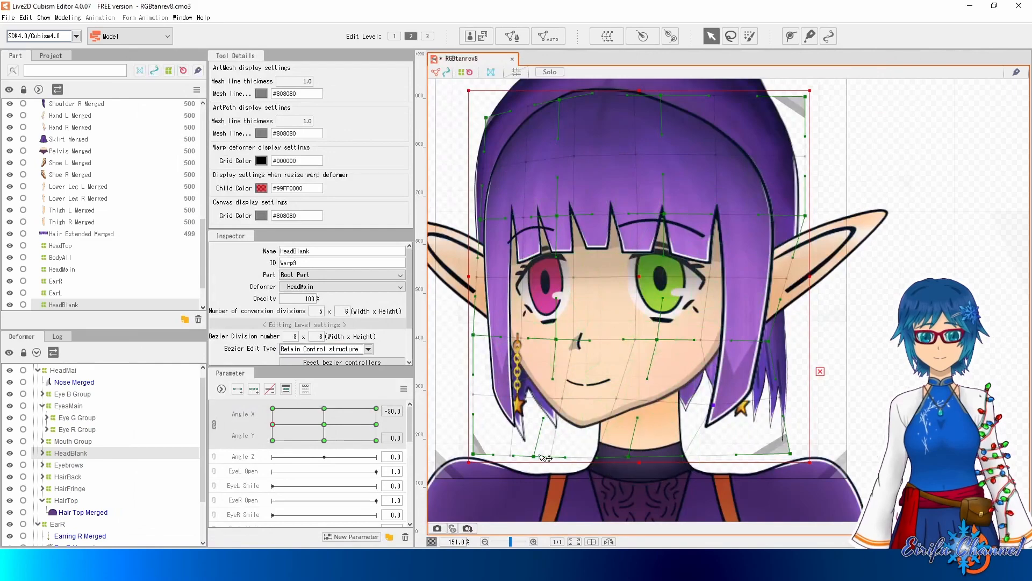
Nudge both inner handles of the HeadBlank deformer's bottom row slightly down, and check the head turn in the physics preview.
drag(535, 458, 538, 460)
drag(629, 457, 630, 458)
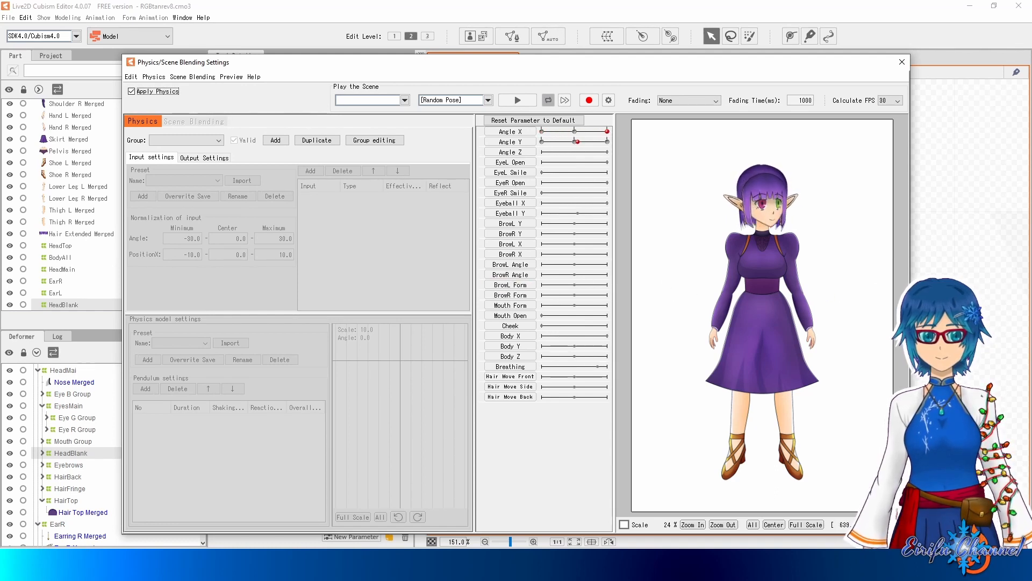
click(901, 62)
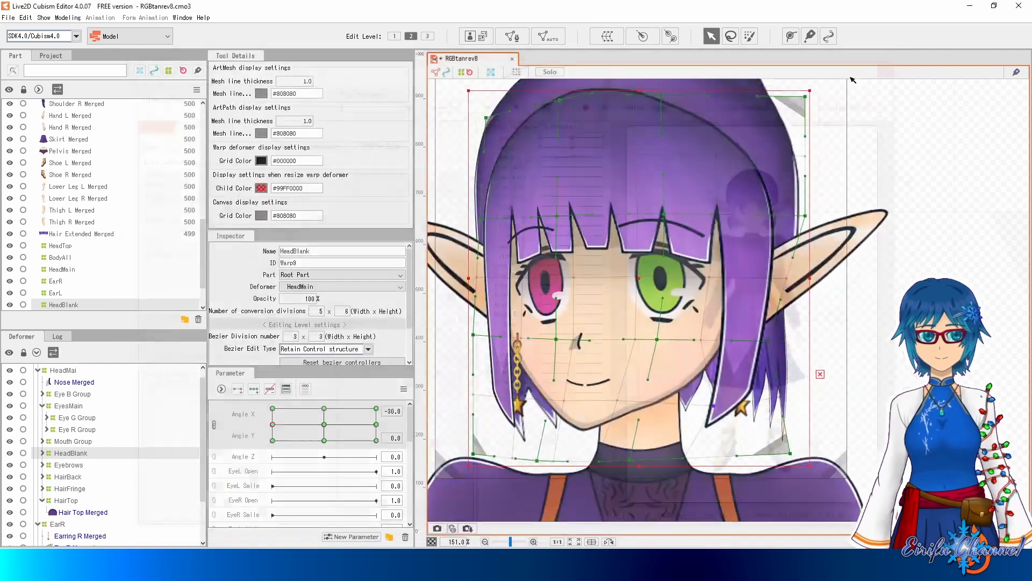
Move the HeadBlank deformer's bottom-row pink-eye-side inner handle outward and its fringe-level inner handle slightly inward, and check the turn in the physics preview.
drag(569, 437, 578, 438)
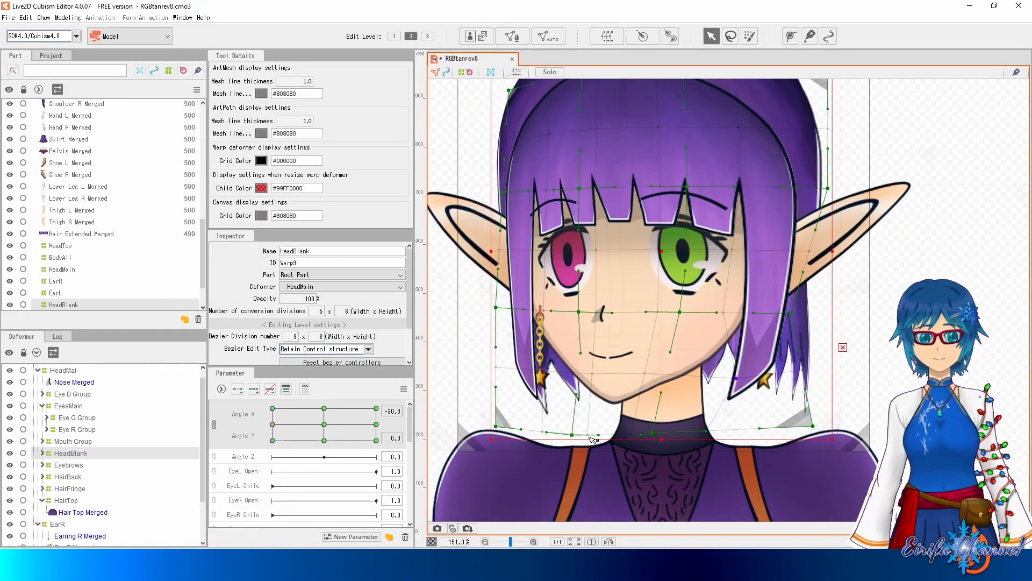
drag(752, 356, 757, 360)
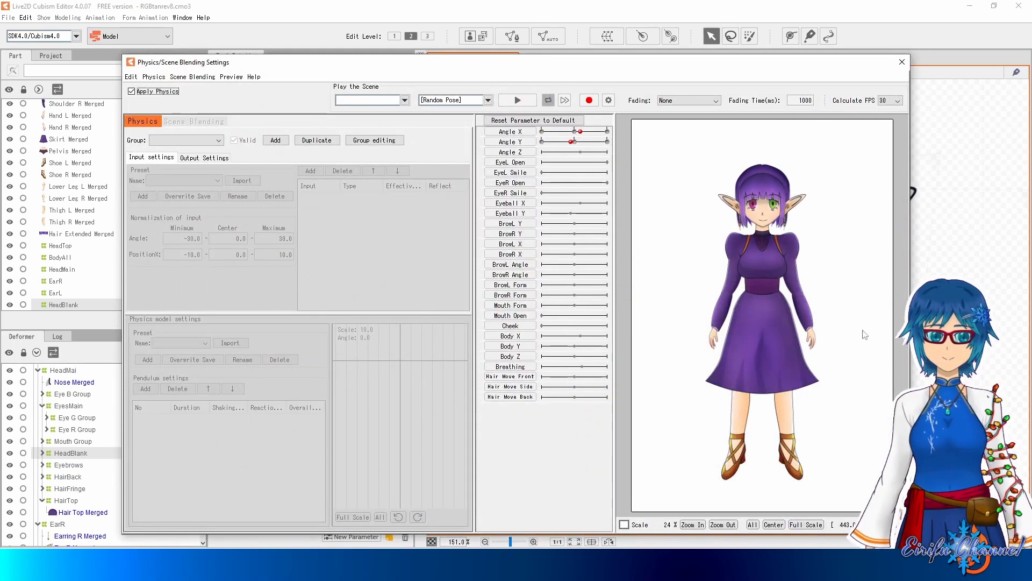
click(902, 61)
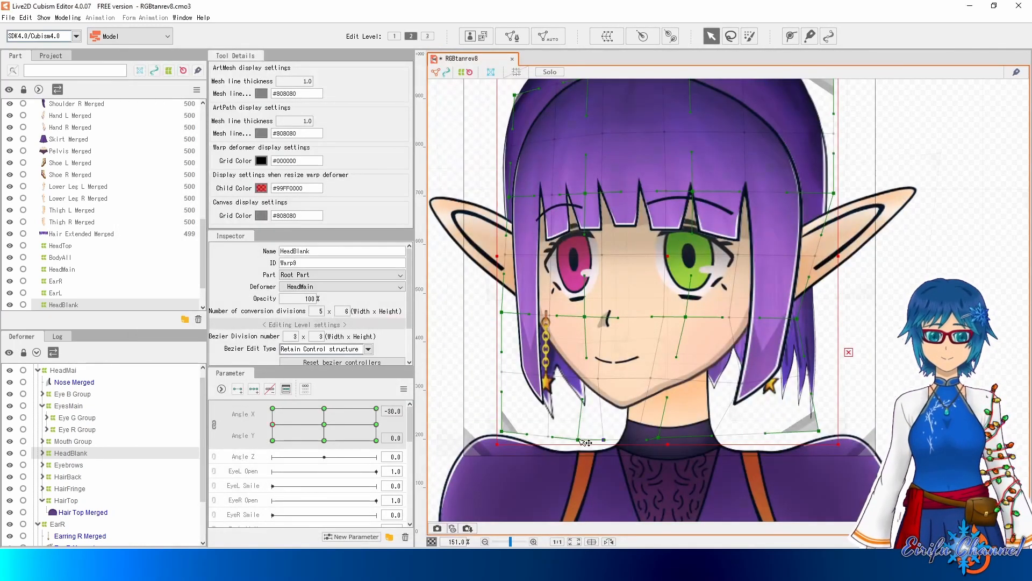
drag(579, 439, 562, 435)
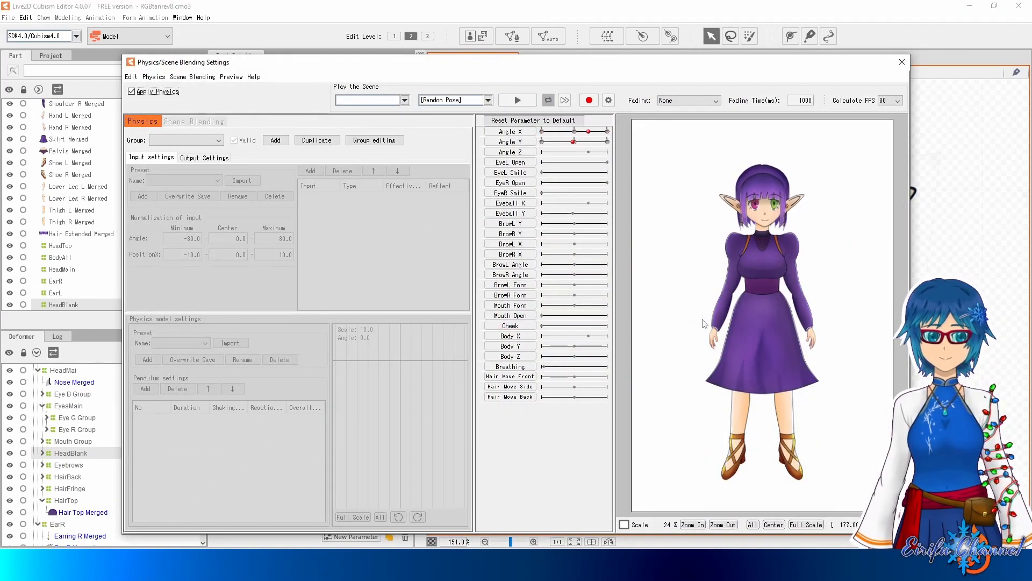
click(901, 63)
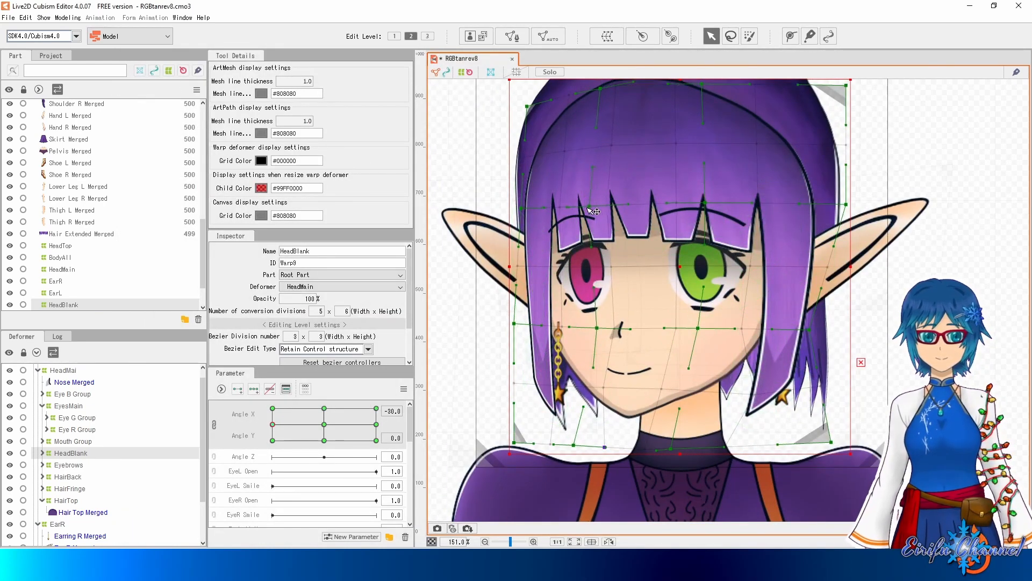
drag(589, 207, 597, 205)
click(43, 452)
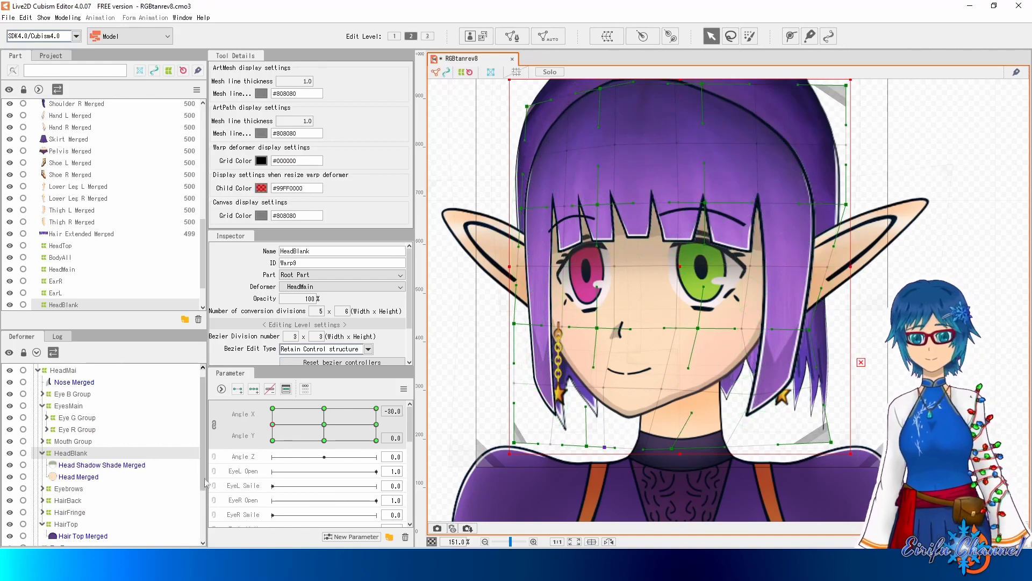
Shift the HairFringe deformer's mid-row inner handles and the green-eye-side handles above and below toward the pink-eye side, and check the physics preview.
click(70, 512)
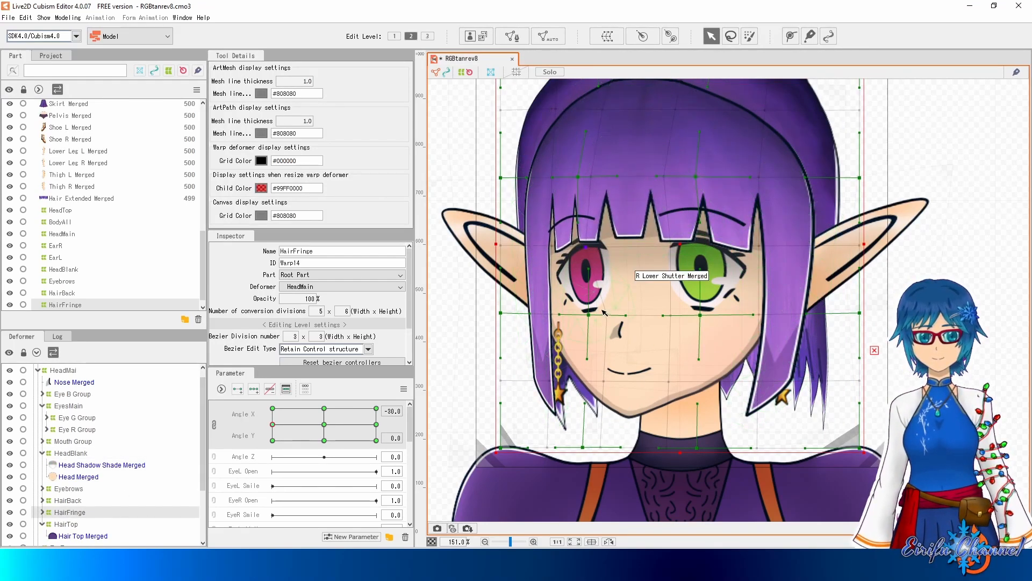
drag(591, 316, 575, 317)
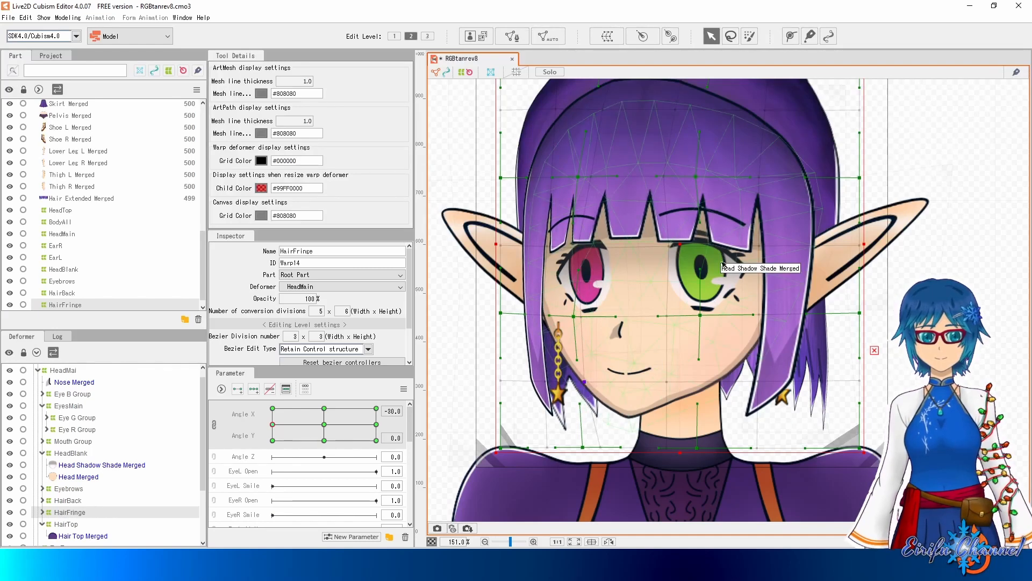
drag(698, 179, 682, 174)
drag(701, 316, 673, 317)
drag(697, 446, 683, 447)
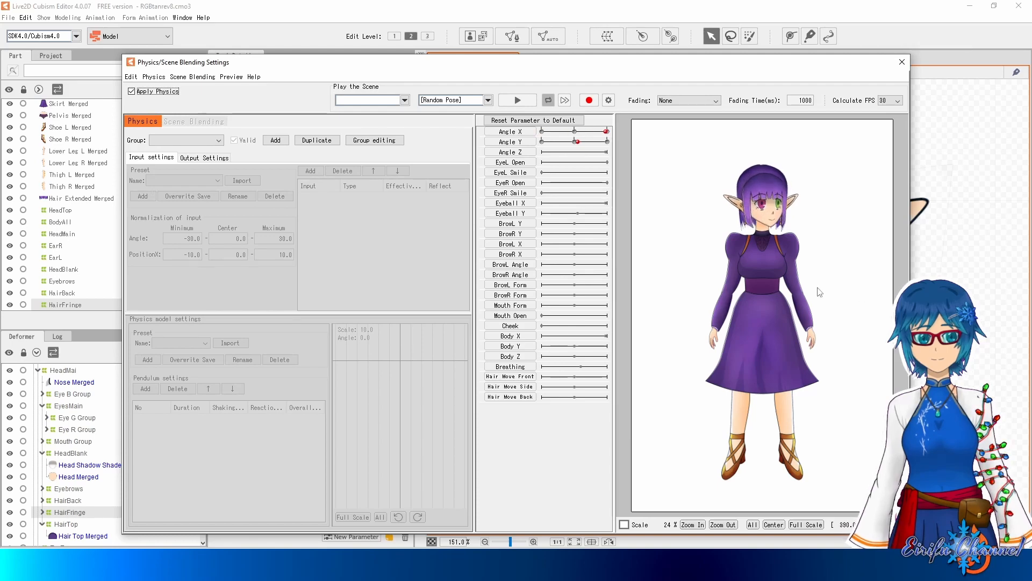
click(902, 61)
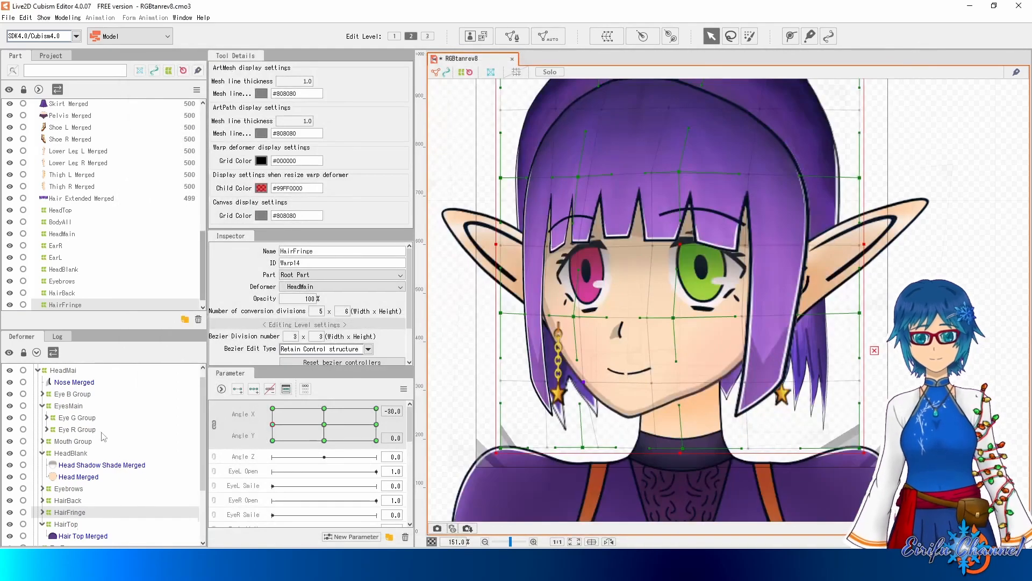
Nudge the HairTop deformer's second-row pink-eye-side handles inward, adjust the upper grid points on both sides, and check the head turn in the physics preview.
scroll(84, 435, up, 1)
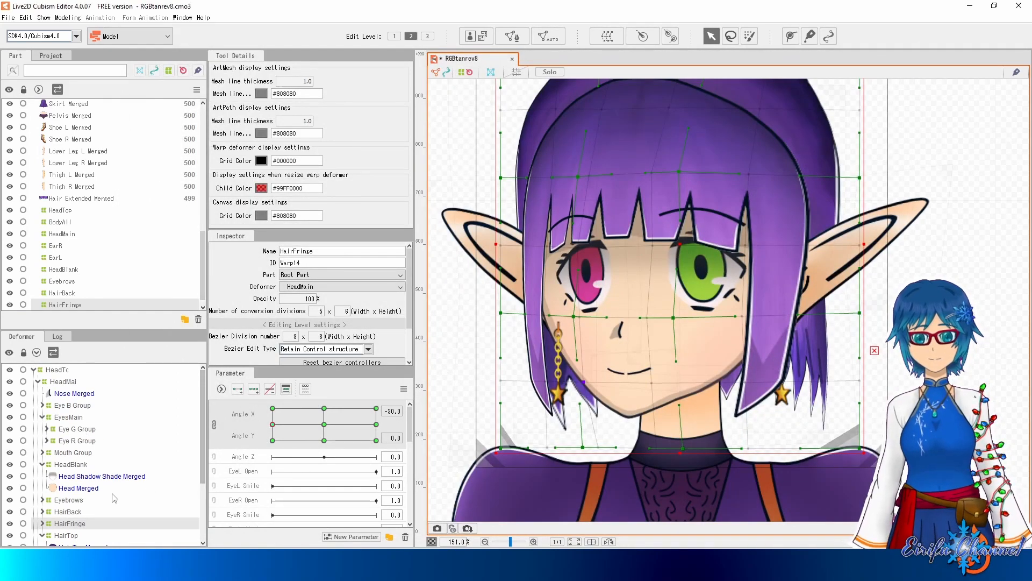
scroll(107, 500, down, 3)
click(75, 493)
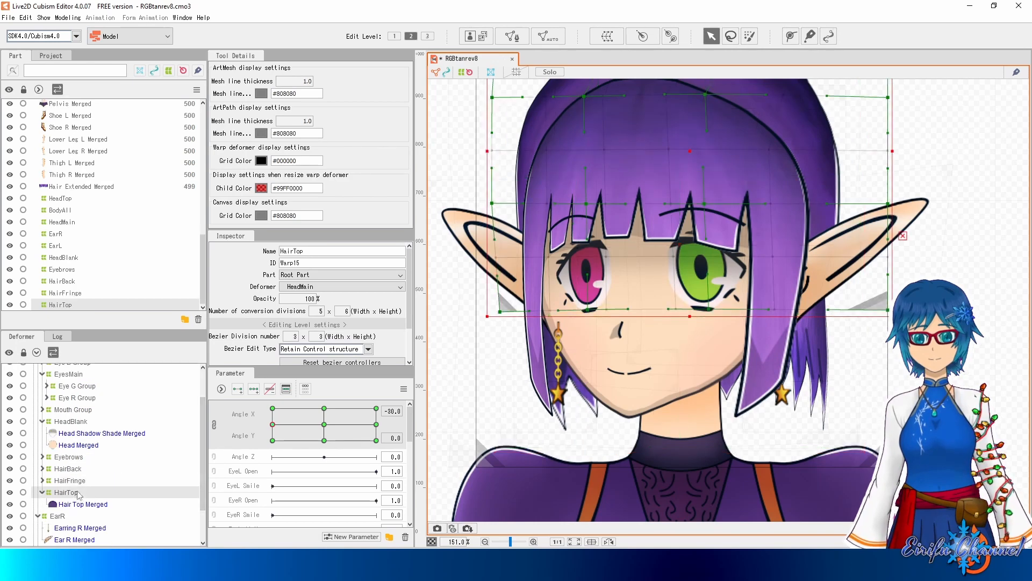
drag(689, 217, 664, 361)
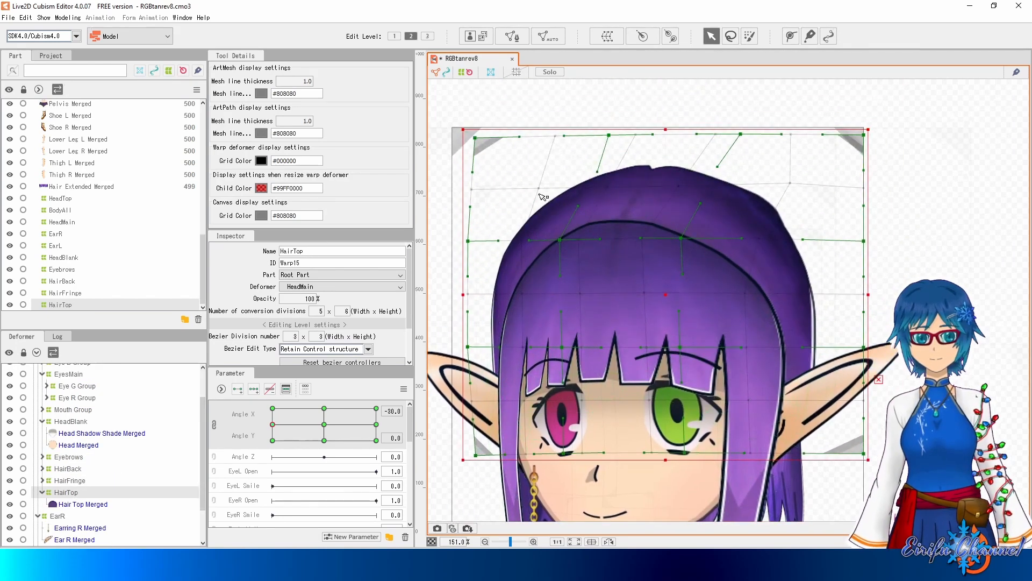
drag(469, 242, 474, 239)
drag(560, 240, 565, 242)
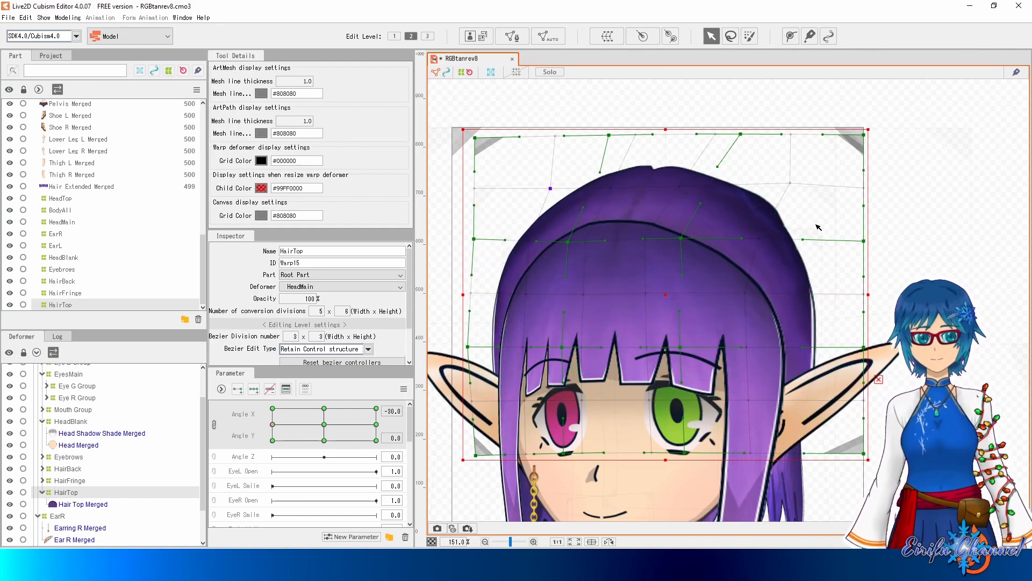
drag(743, 238, 761, 240)
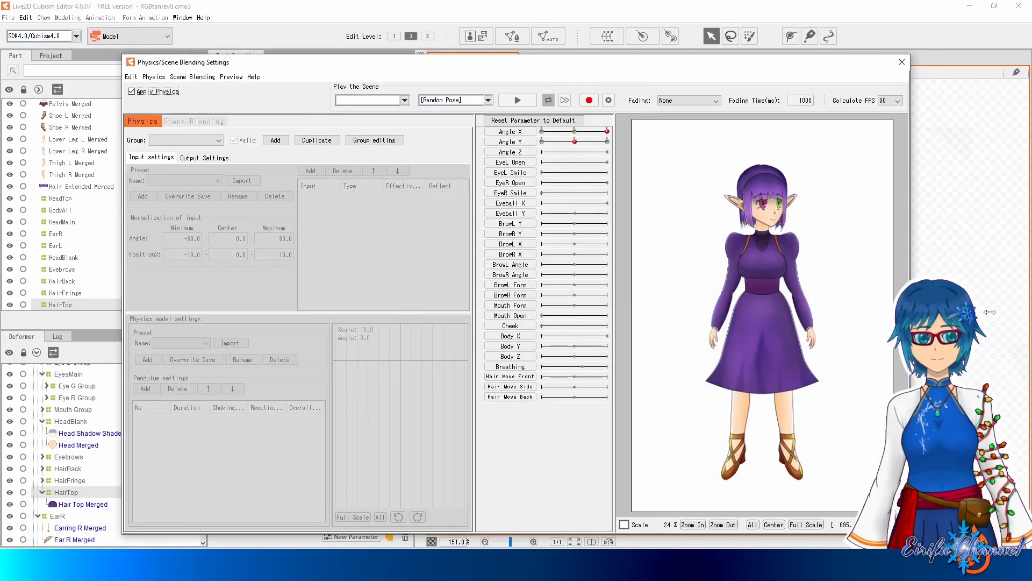
click(902, 61)
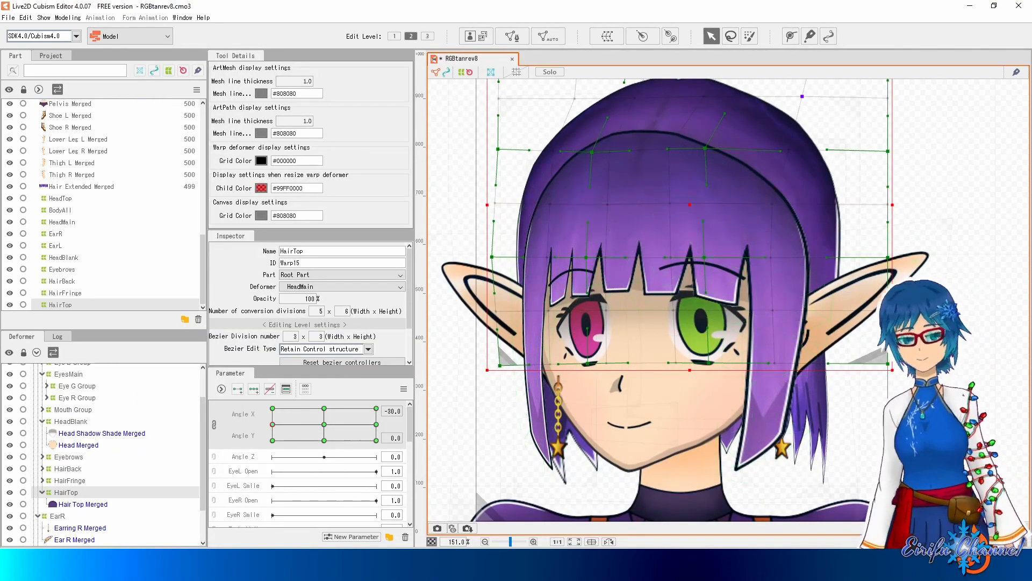
Fine-tune the HairTop deformer's upper grid point on the green-eye side to round the crown outline, and check it in the physics preview.
drag(738, 314, 743, 327)
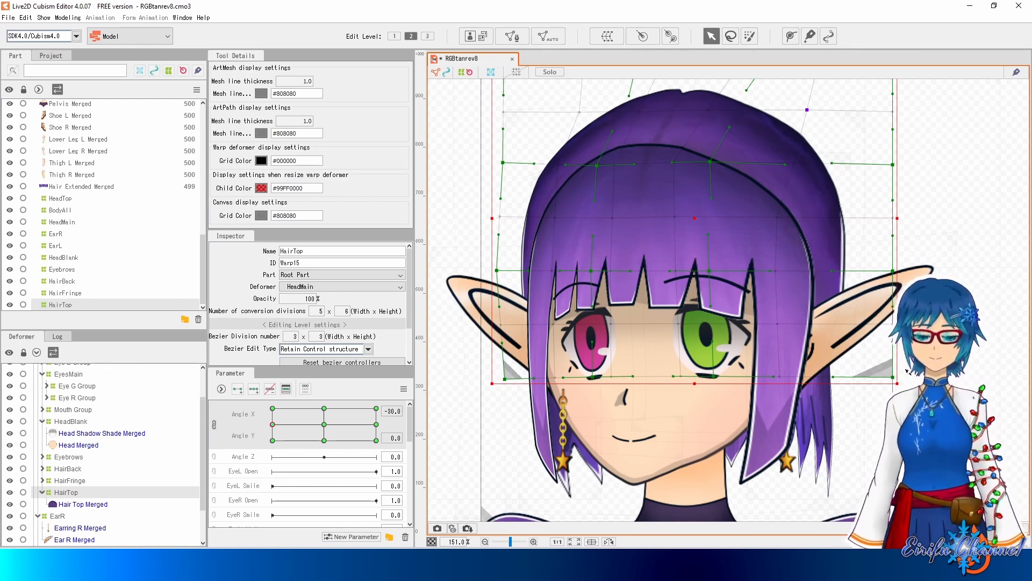
drag(813, 216, 799, 263)
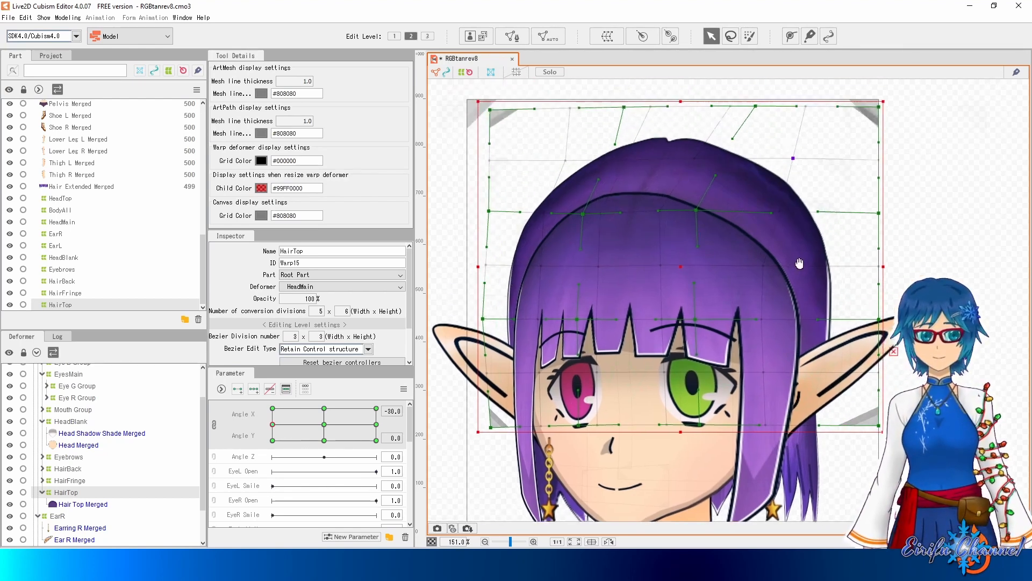
mouse_move(706, 373)
mouse_down()
mouse_move(683, 342)
mouse_move(695, 356)
mouse_up()
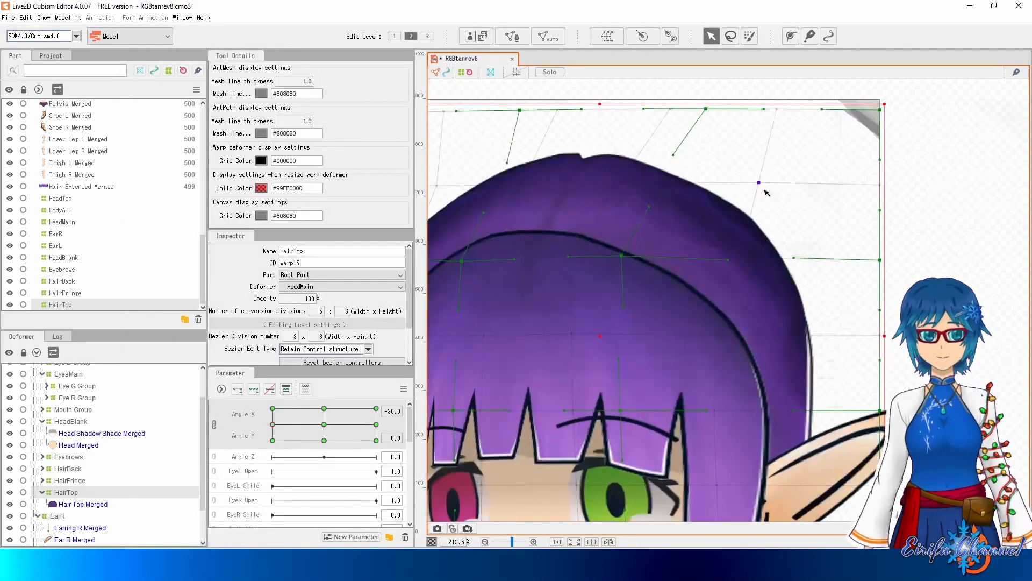
drag(759, 183, 785, 159)
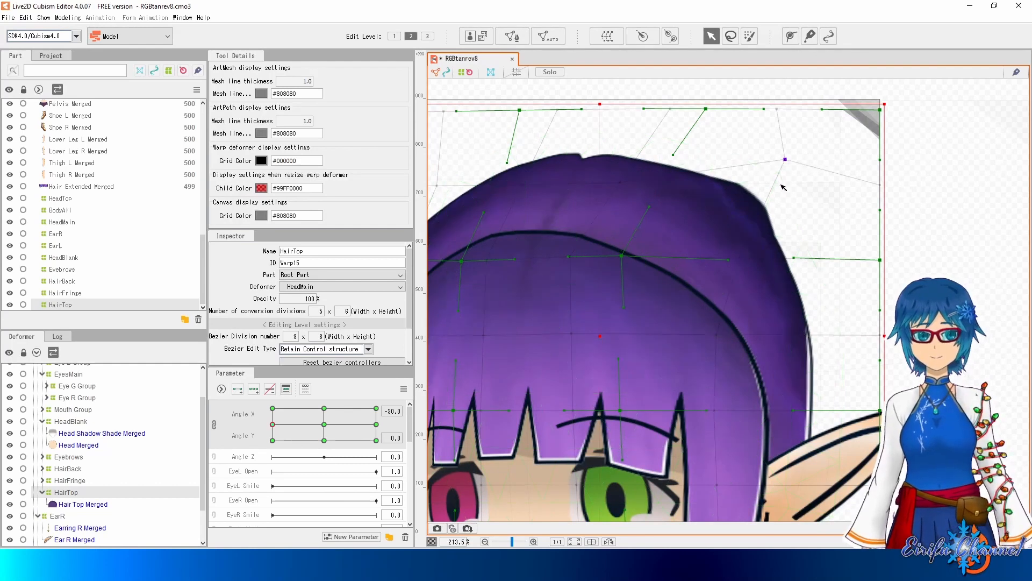
drag(785, 159, 770, 178)
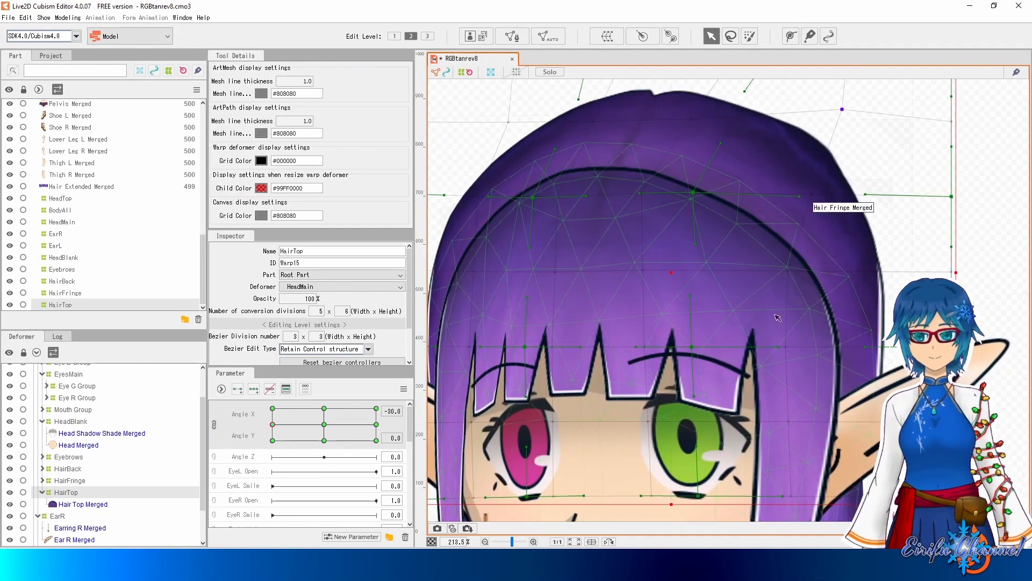
scroll(777, 317, down, 4)
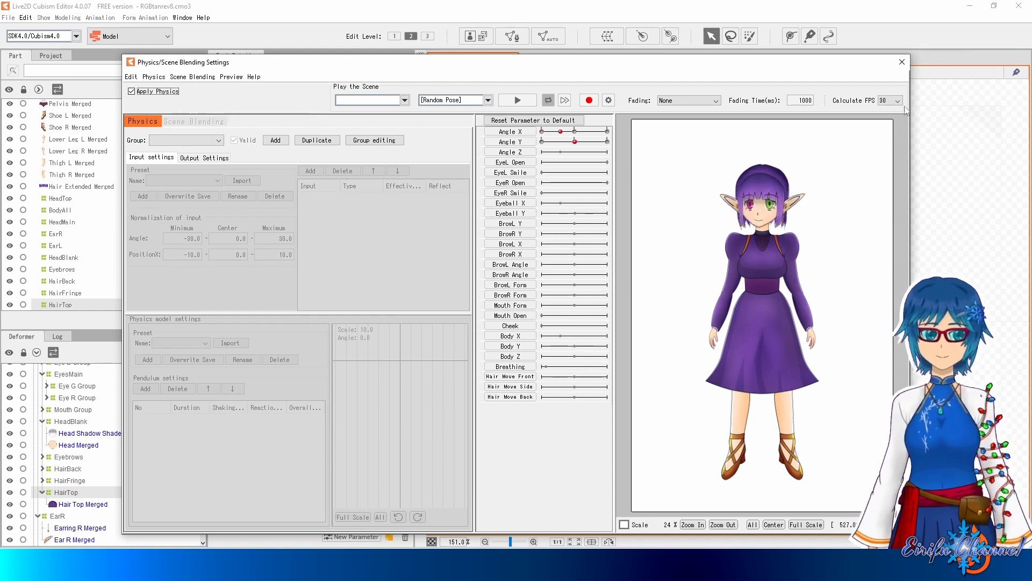
click(902, 62)
drag(822, 157, 810, 165)
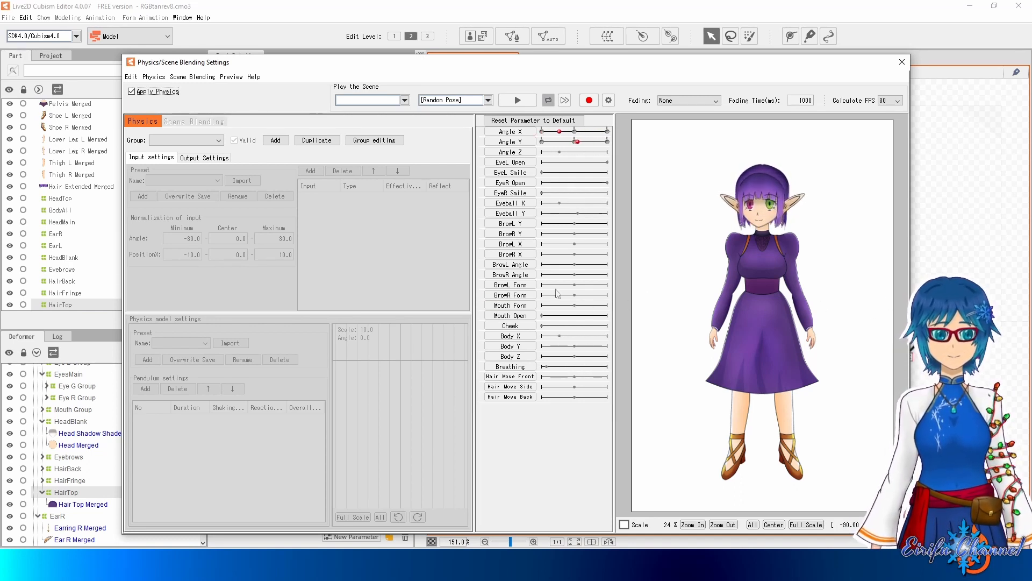
click(902, 62)
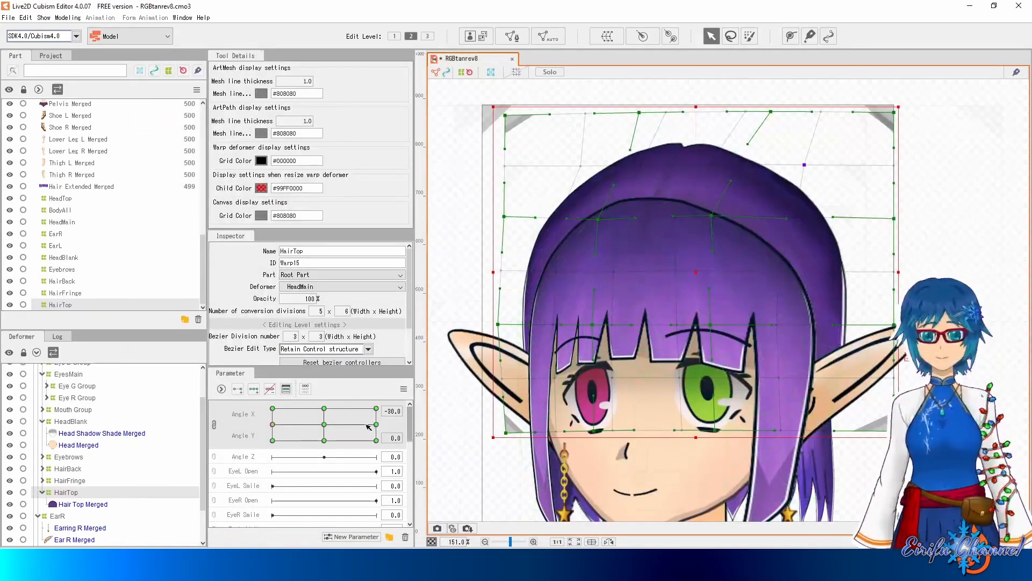
Select the HairFringe deformer and sweep Angle X between -30 and 30 to compare the fringe and head shape on both turns.
drag(368, 427, 385, 424)
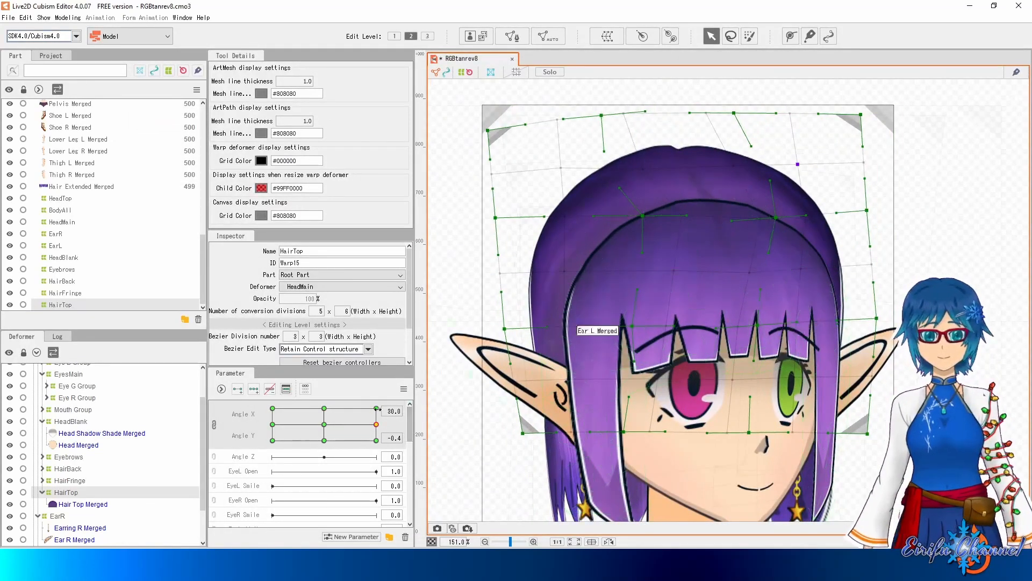
click(73, 480)
drag(820, 294, 782, 282)
scroll(735, 284, down, 2)
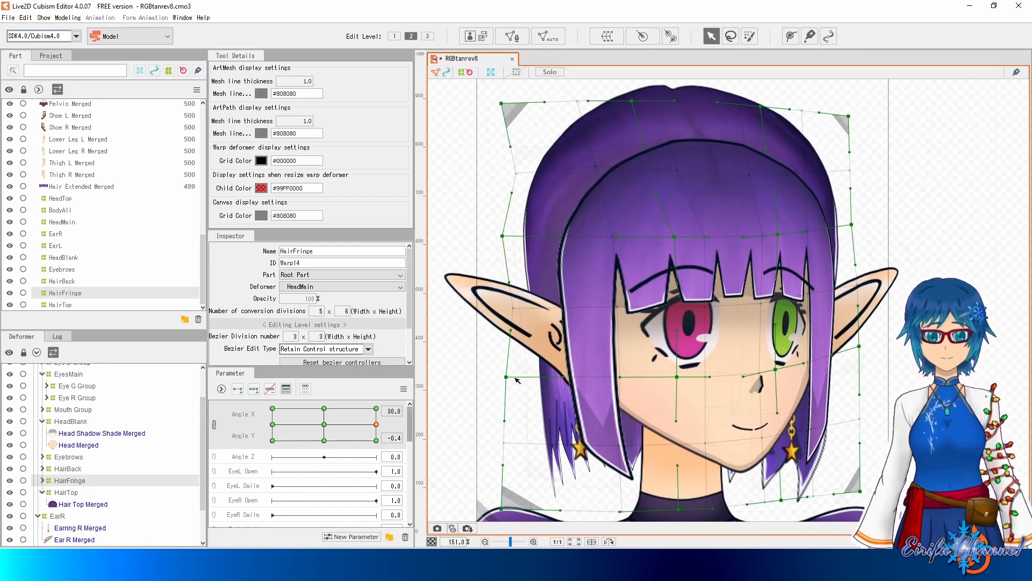
drag(645, 412, 640, 392)
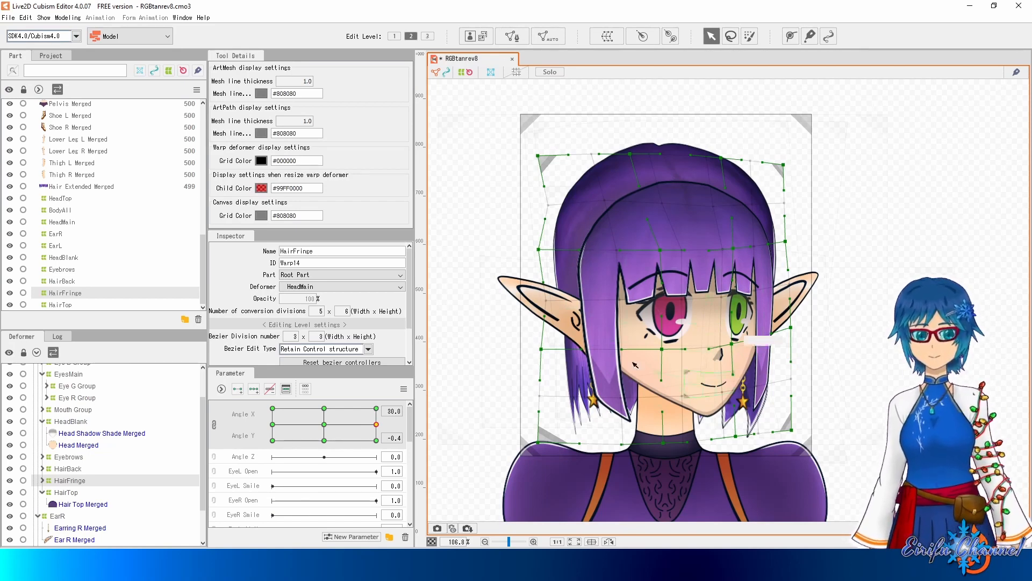
drag(374, 426, 377, 426)
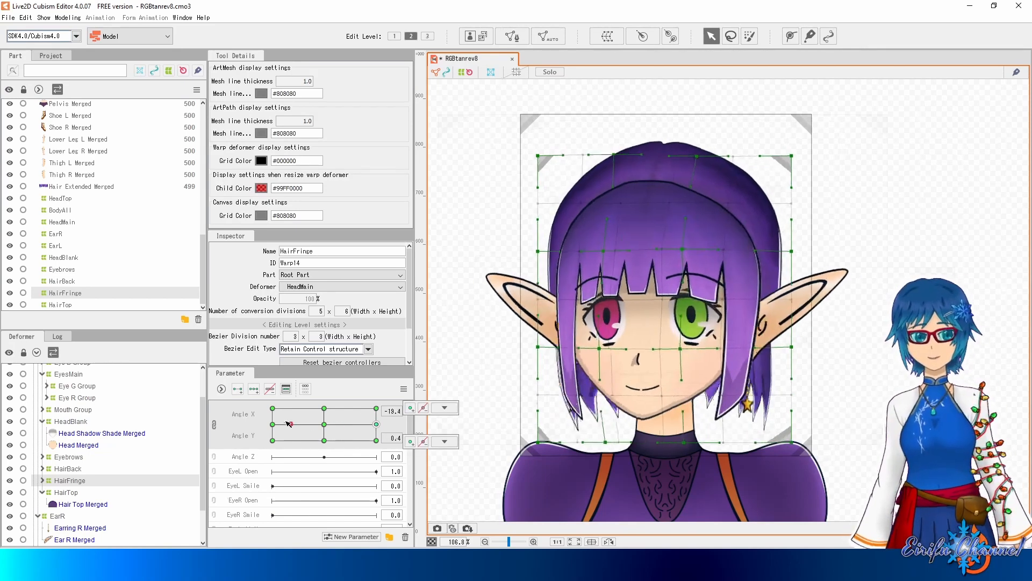
mouse_move(289, 424)
mouse_down()
mouse_move(265, 424)
mouse_move(308, 423)
mouse_move(286, 418)
mouse_up()
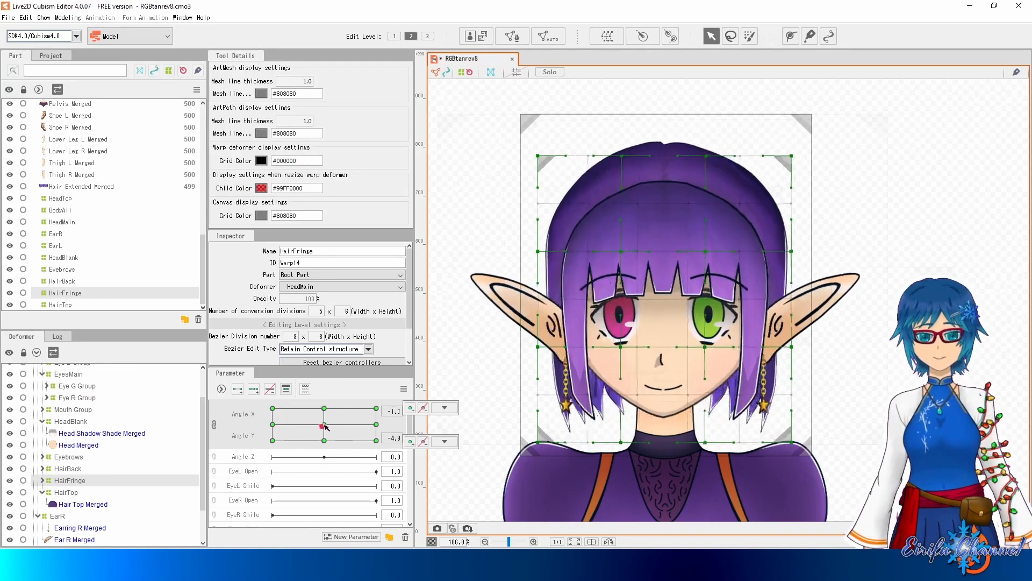
drag(279, 426, 363, 428)
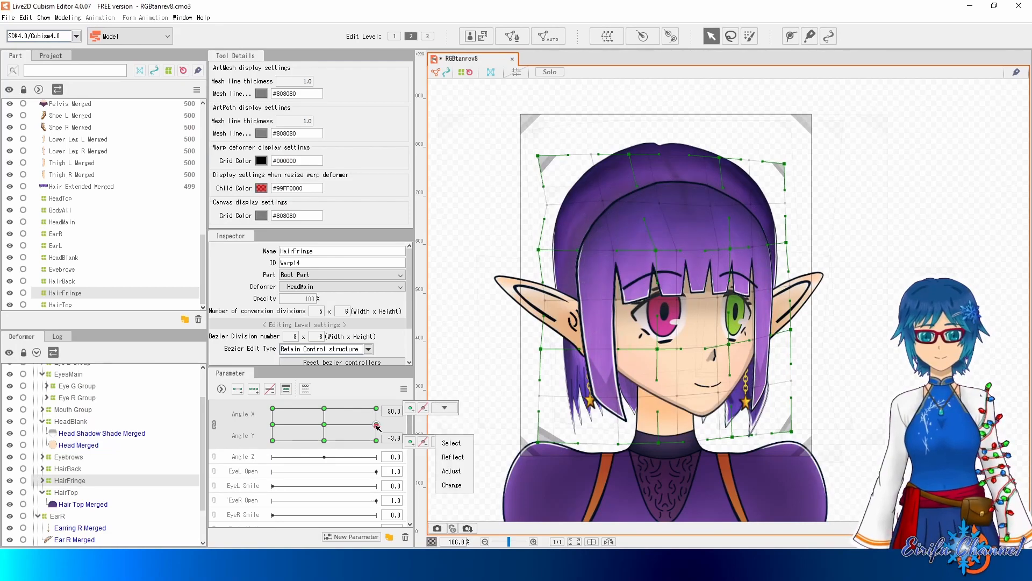
drag(378, 426, 367, 425)
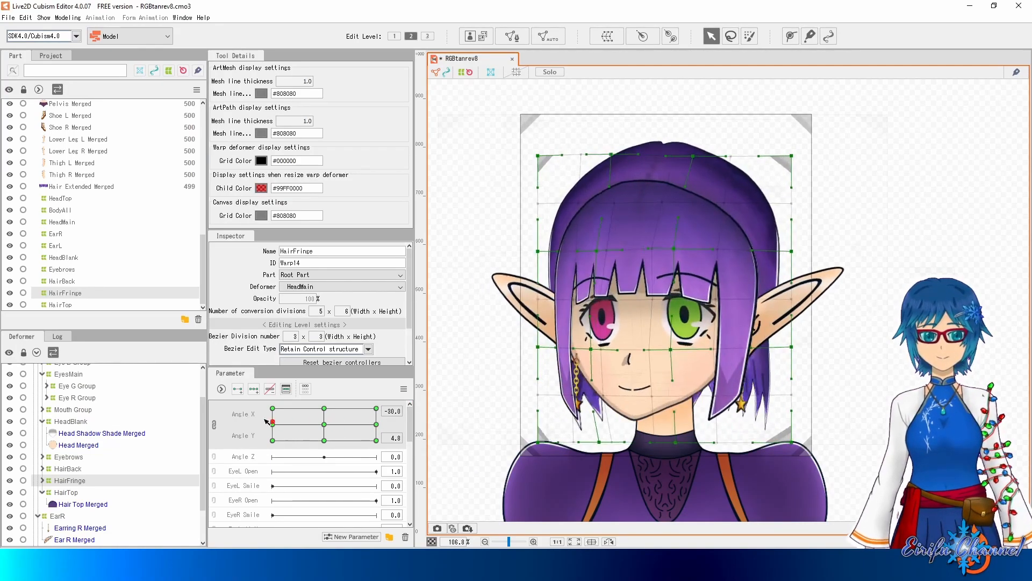
drag(265, 420, 354, 423)
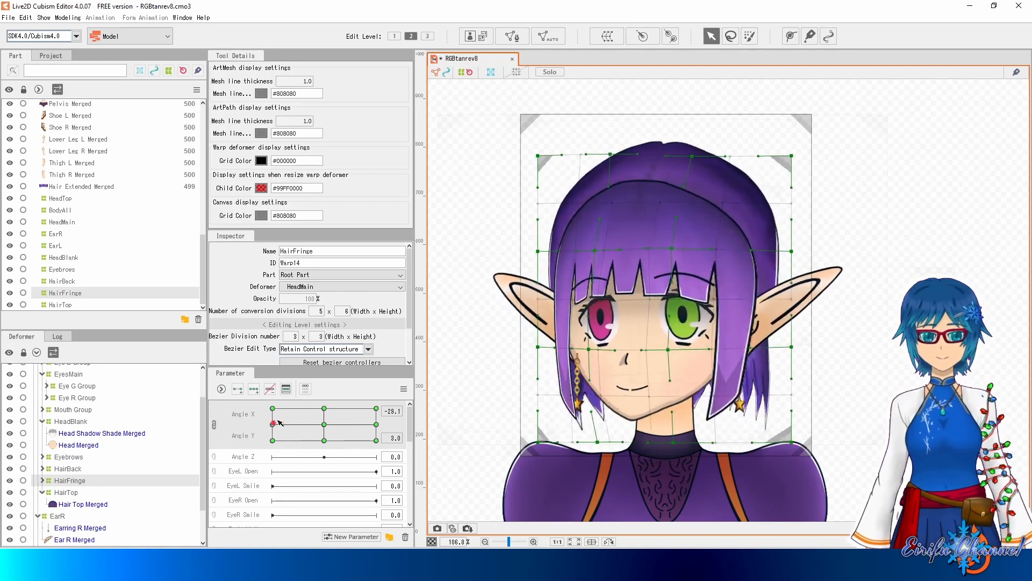
drag(280, 423, 376, 424)
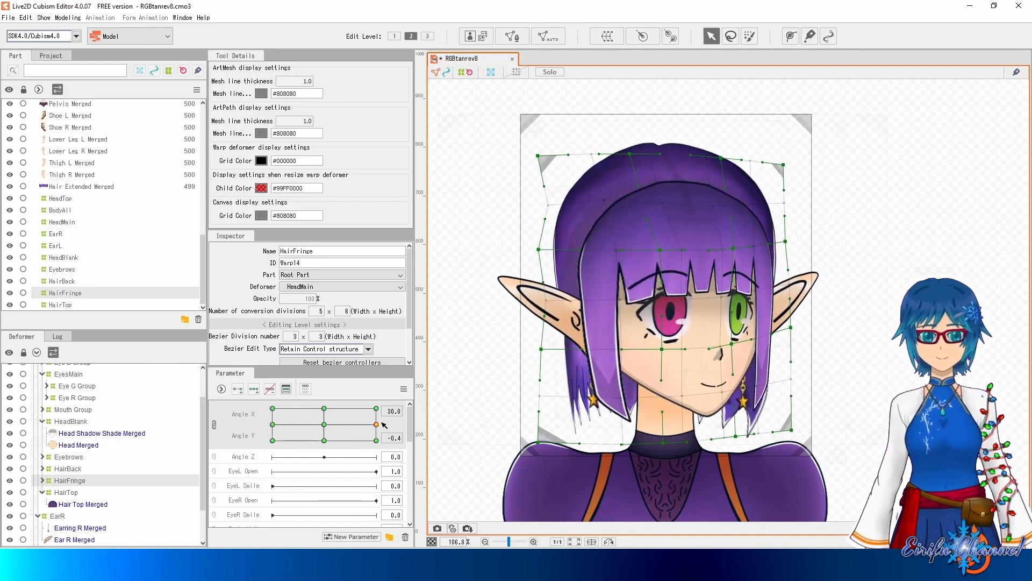
At Angle X 30, adjust the HairFringe deformer's outer edge handles on the pink-eye side and nudge its inner grid points across the fringe.
click(547, 207)
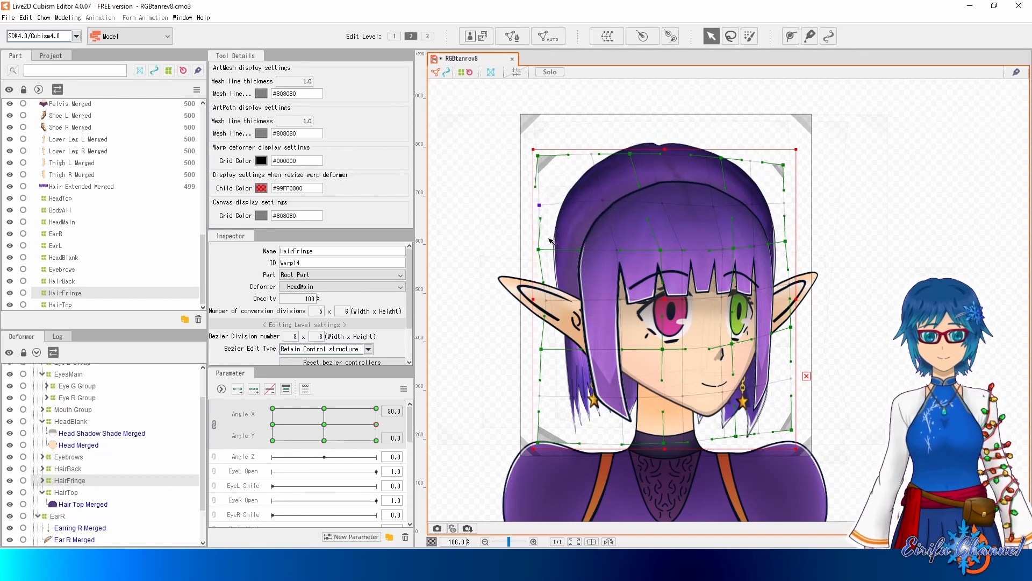
drag(550, 288, 546, 321)
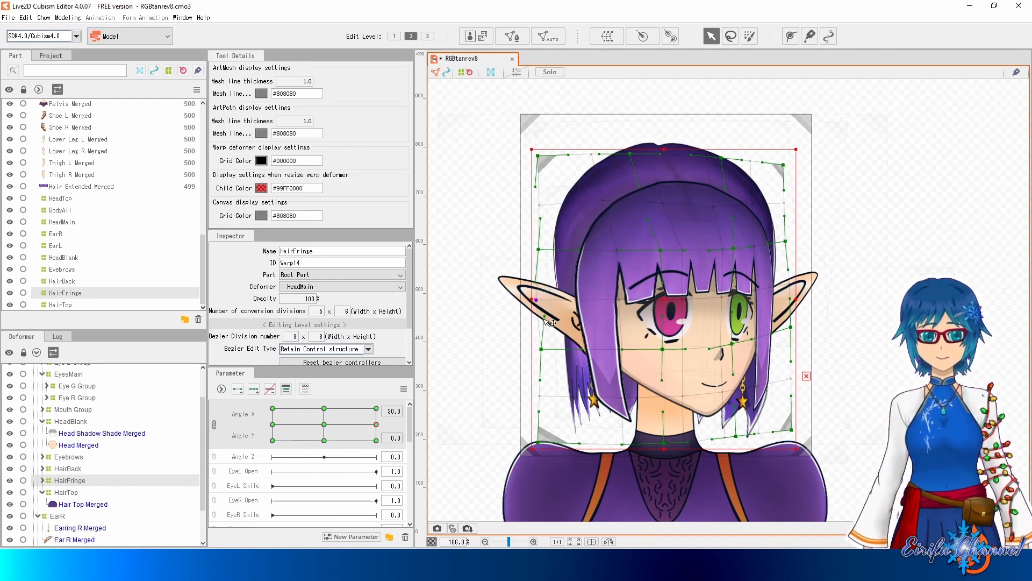
scroll(692, 299, up, 3)
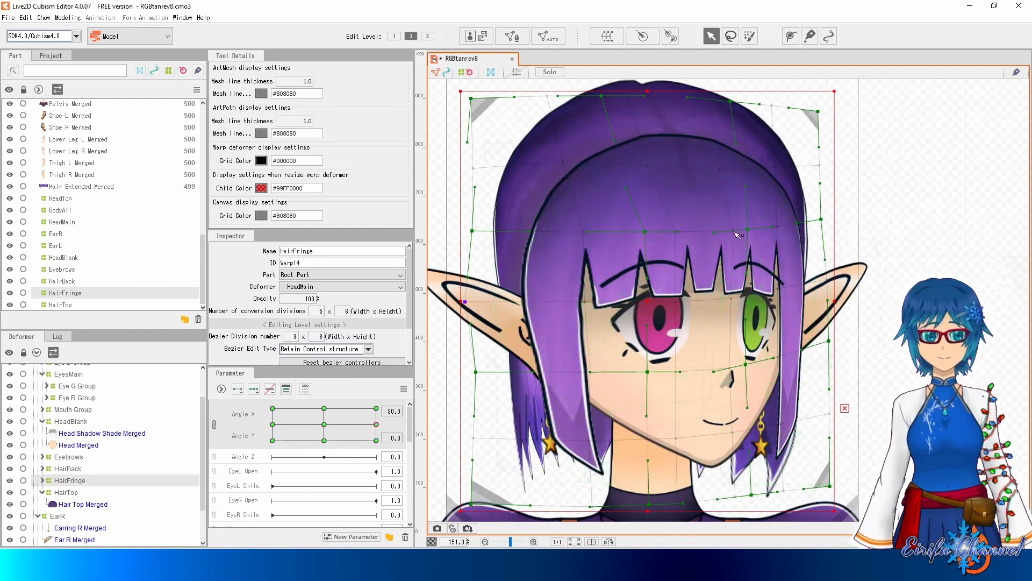
drag(754, 235, 759, 237)
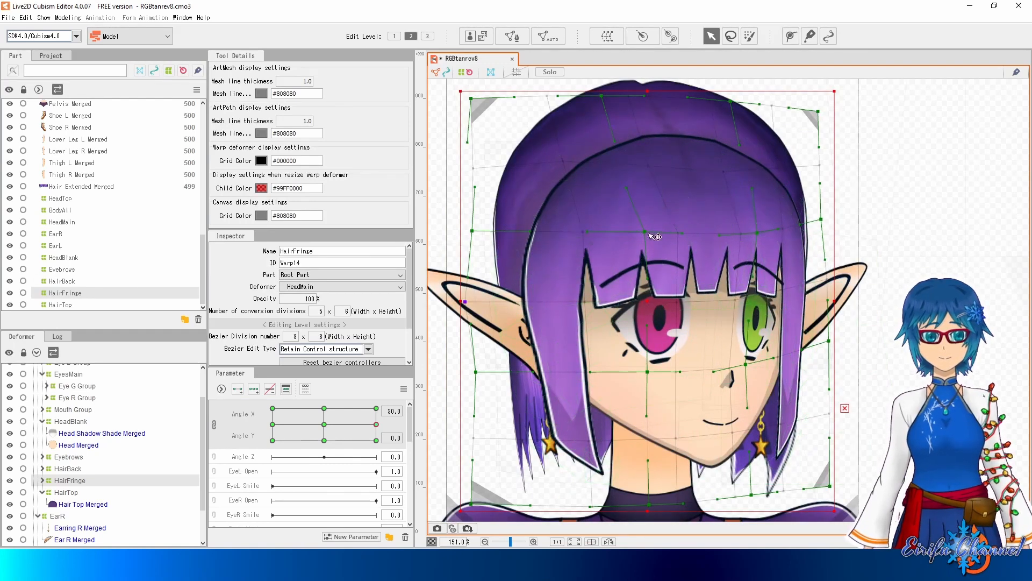
drag(648, 234, 652, 234)
mouse_move(746, 365)
mouse_down()
mouse_move(760, 368)
mouse_move(739, 364)
mouse_up()
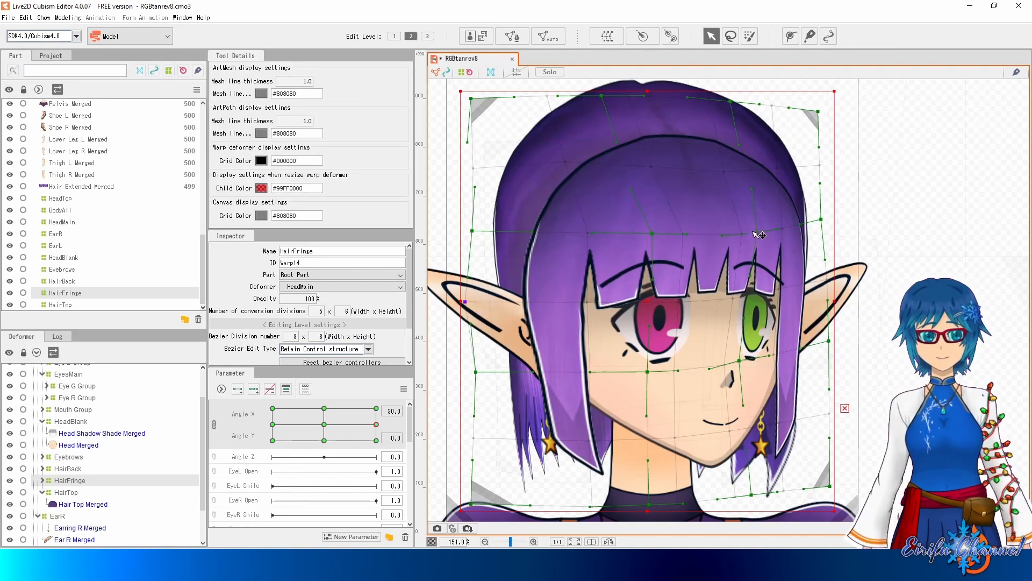
Shift the HairFringe deformer's inner upper- and lower-row grid points toward the pink-eye side, and check the head turn in the physics preview.
drag(753, 231, 742, 228)
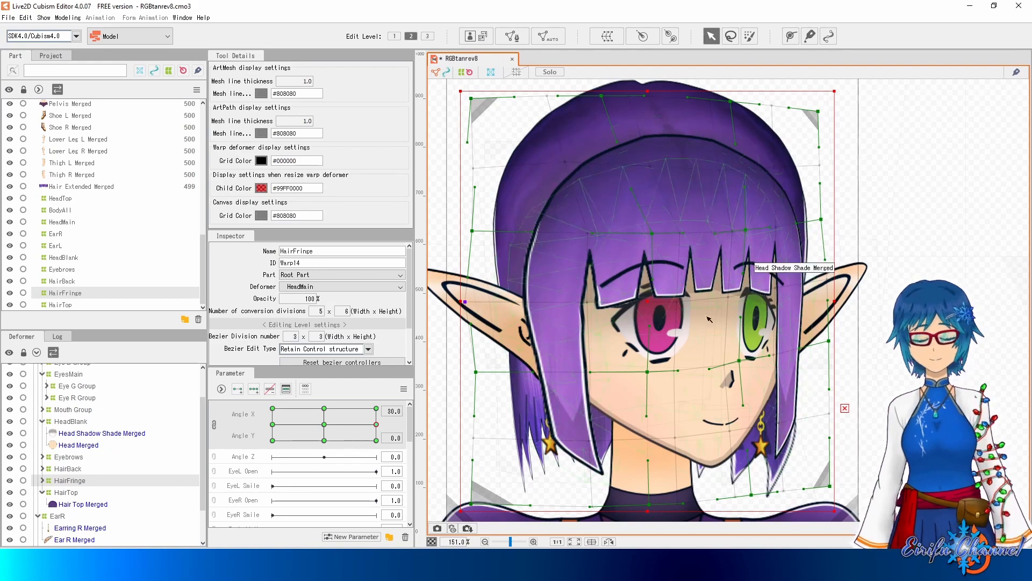
drag(653, 233, 647, 231)
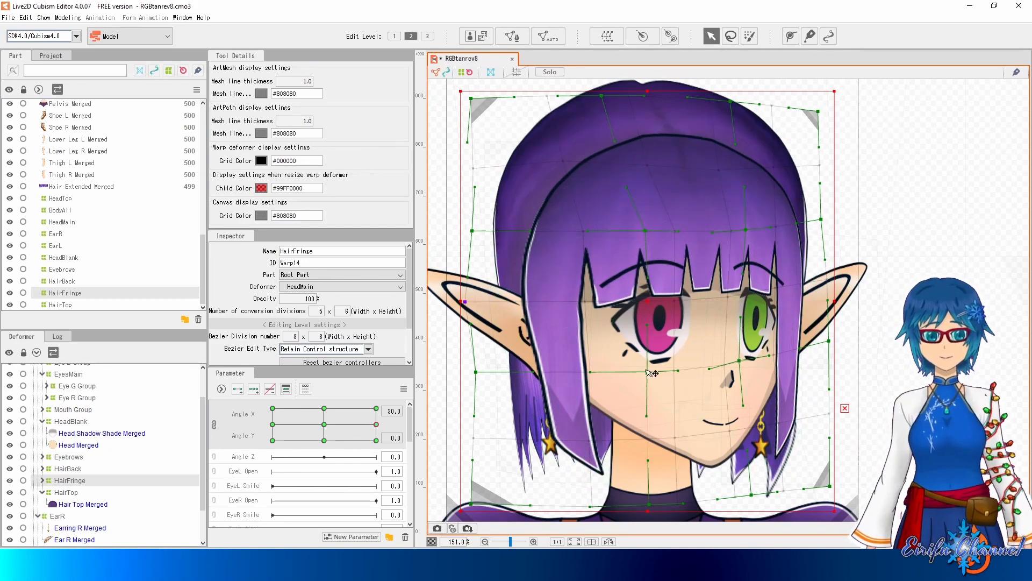
drag(648, 371, 643, 372)
drag(751, 440, 744, 420)
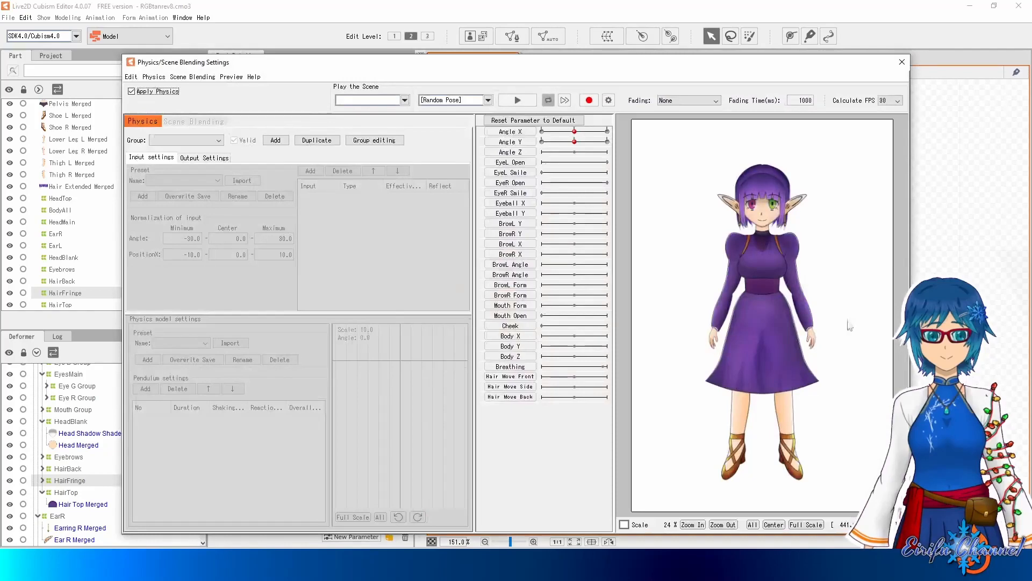
drag(848, 325, 903, 311)
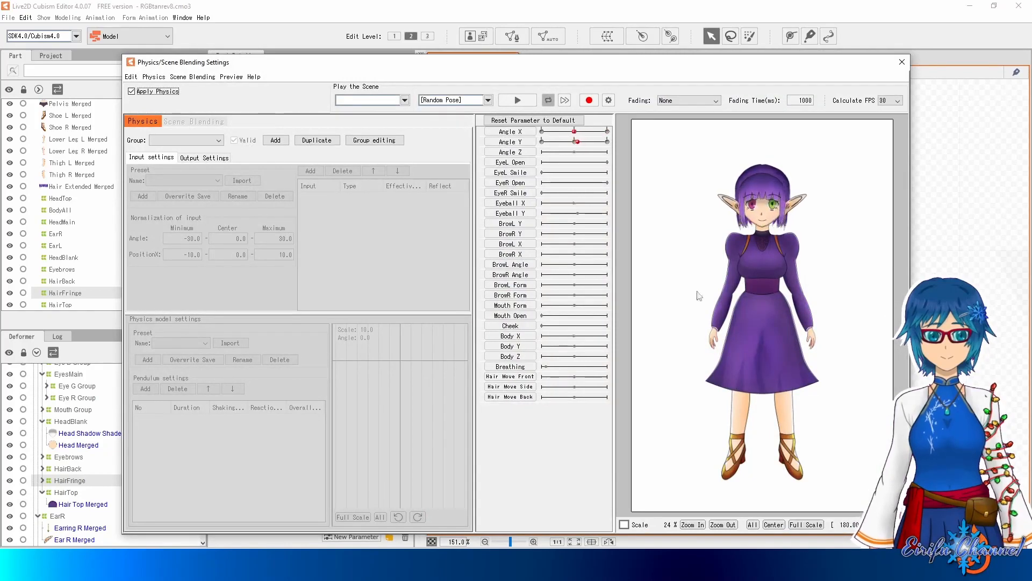